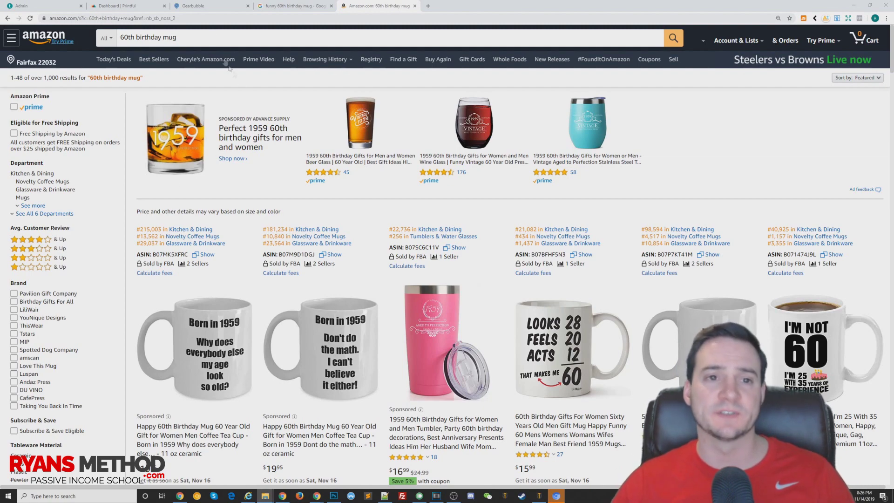
Step: Launch a new Gearbubble campaign for an 11oz mug, reaching the Create your design step
click(207, 7)
scroll(244, 269, down, 6)
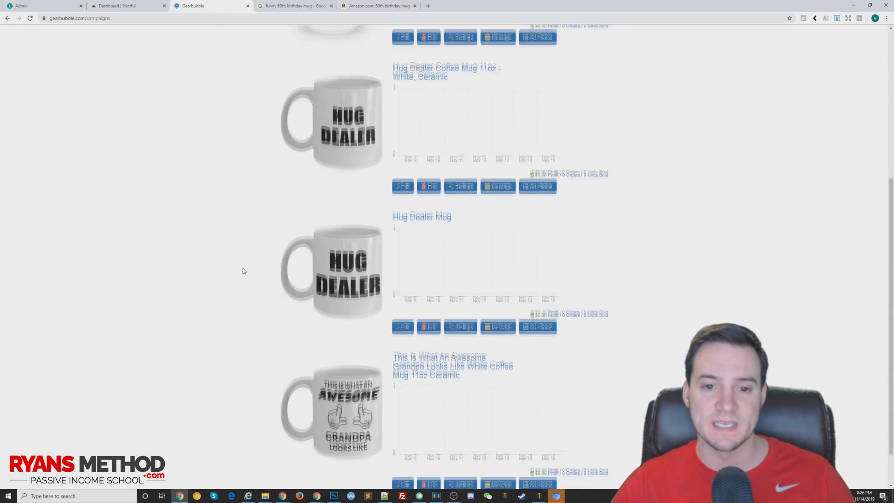
scroll(243, 270, up, 6)
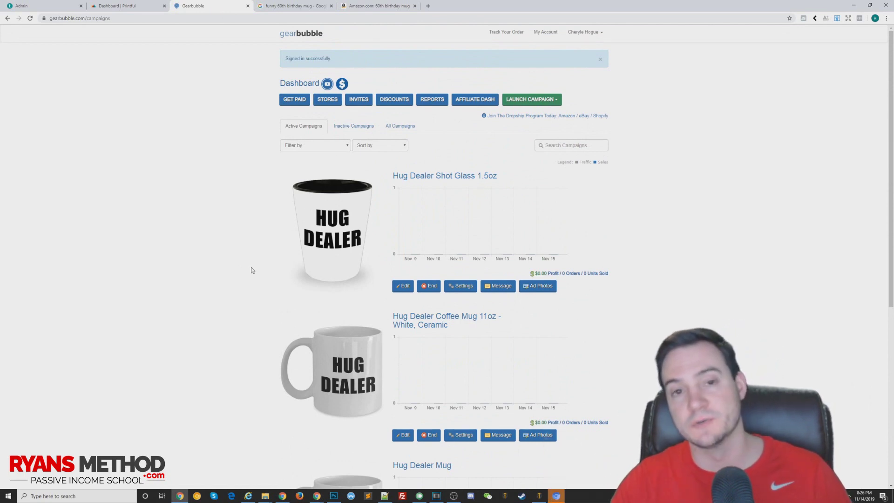
click(530, 99)
click(535, 114)
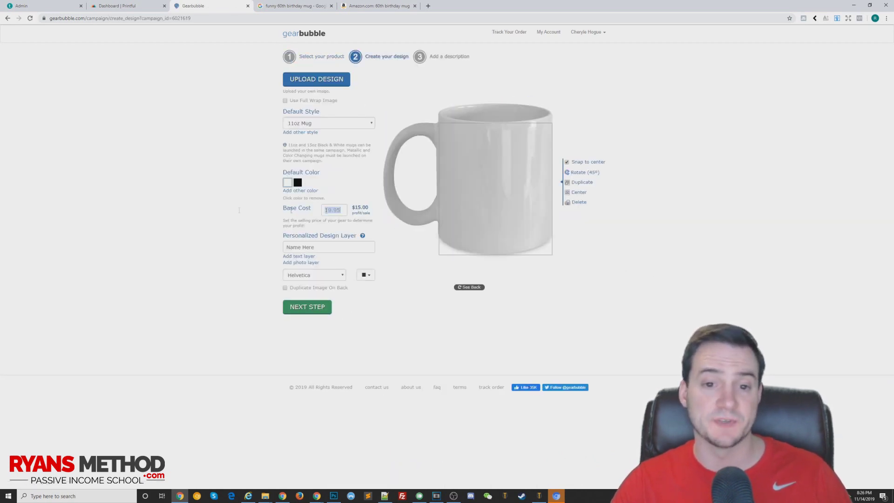
key(Tab)
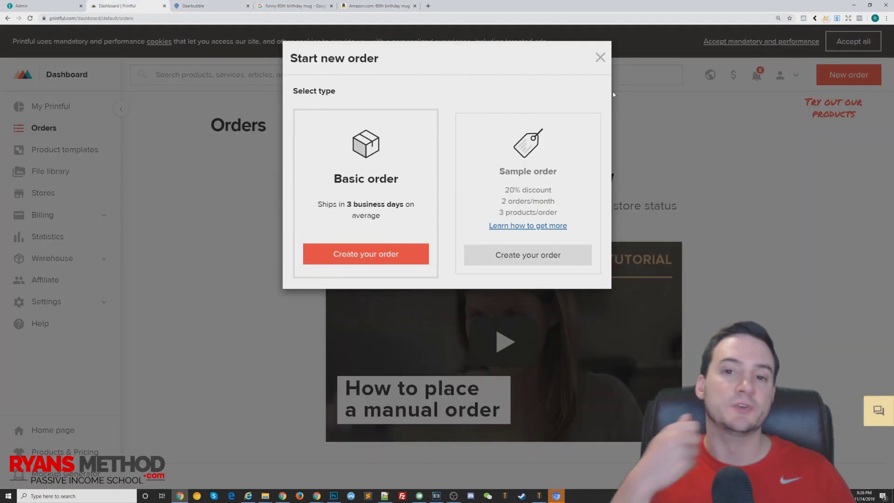
Step: Close and reopen Printful's Start new order dialog, then return to the Amazon mug results
click(600, 58)
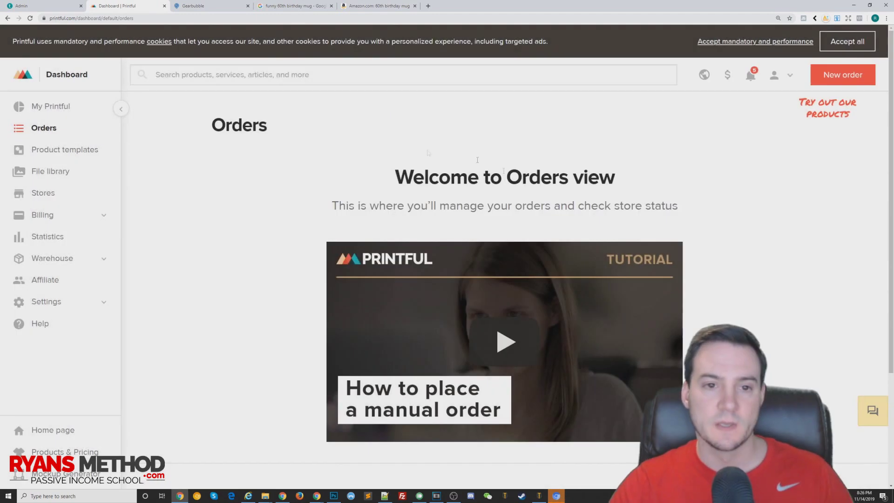
click(843, 75)
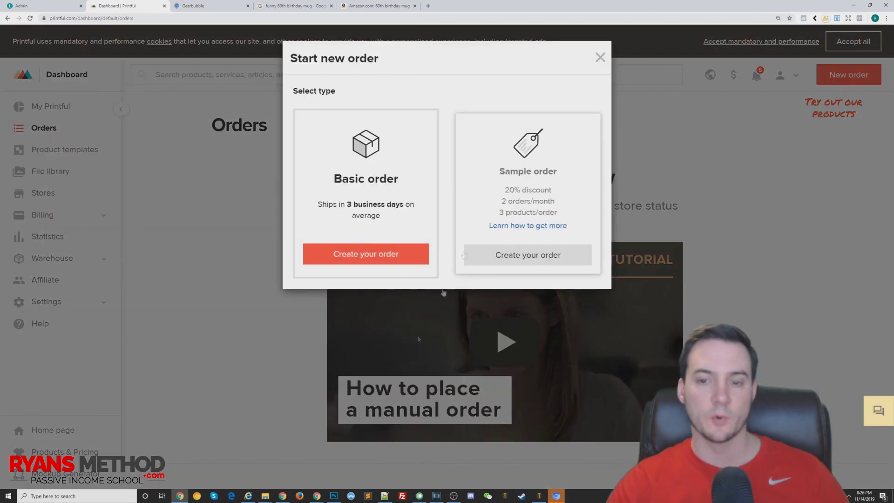
click(372, 6)
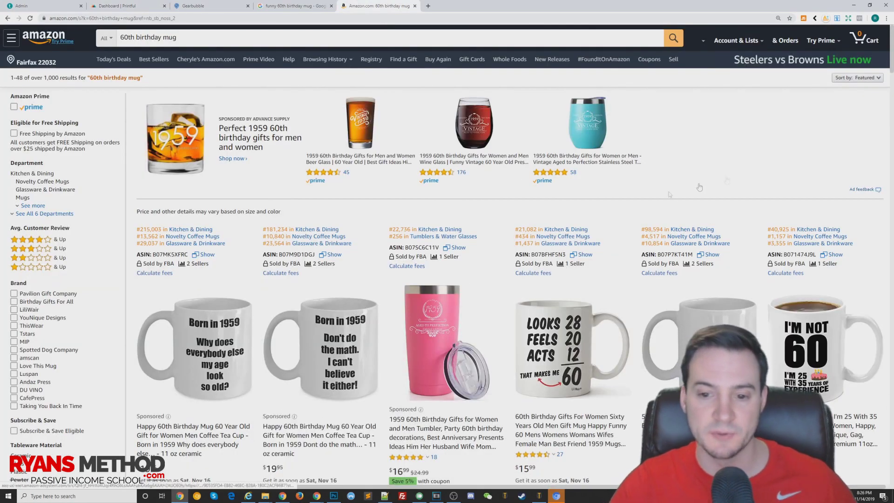
Step: Scroll through Amazon's 60th birthday mug search results
scroll(542, 224, down, 10)
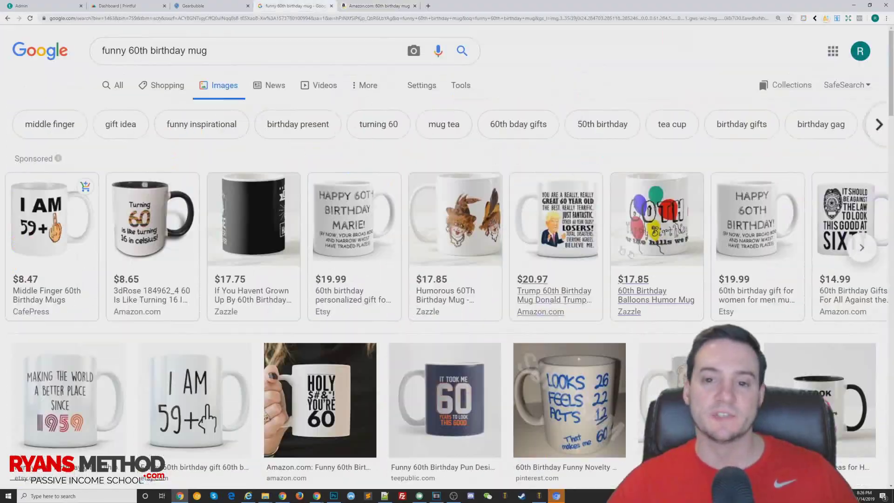
scroll(630, 254, down, 5)
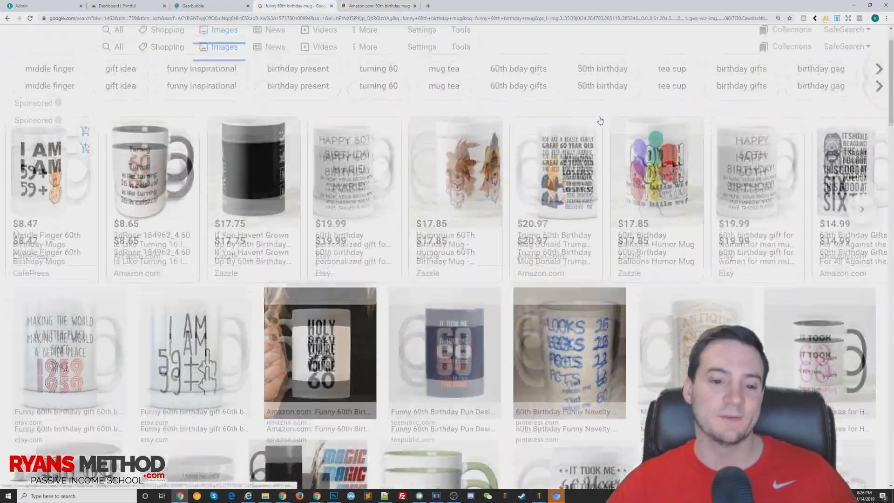
scroll(583, 118, down, 4)
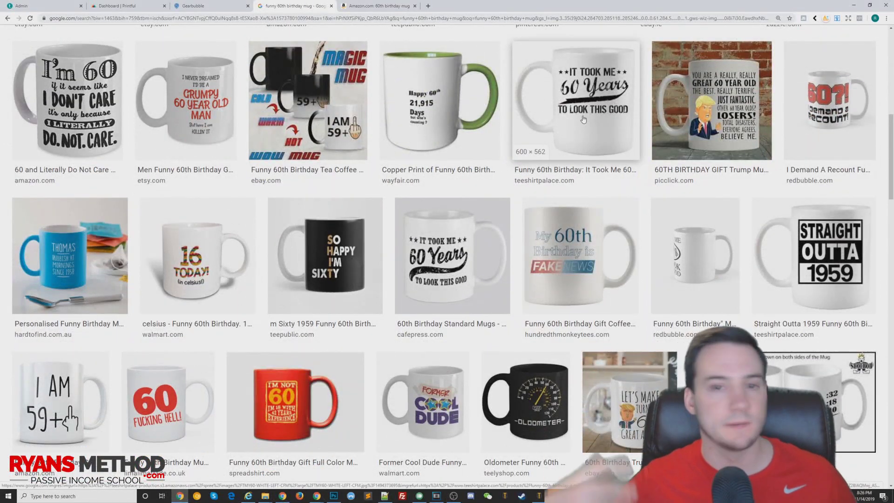
scroll(312, 127, down, 4)
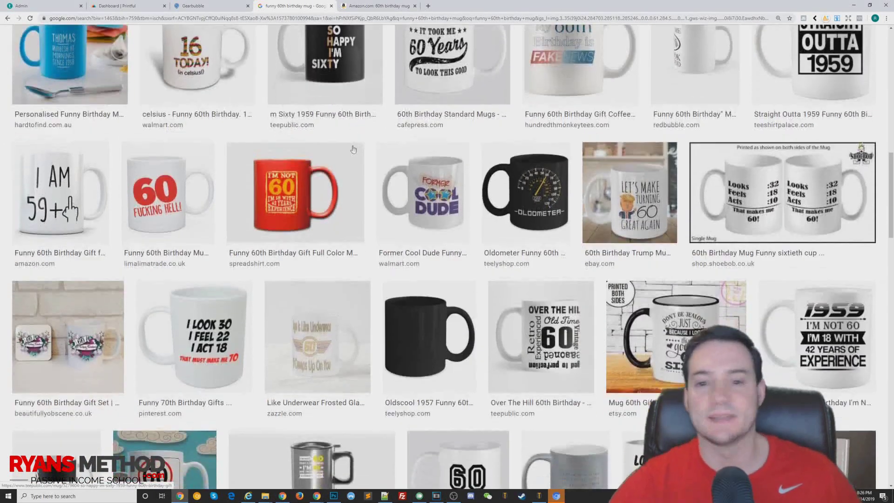
click(366, 9)
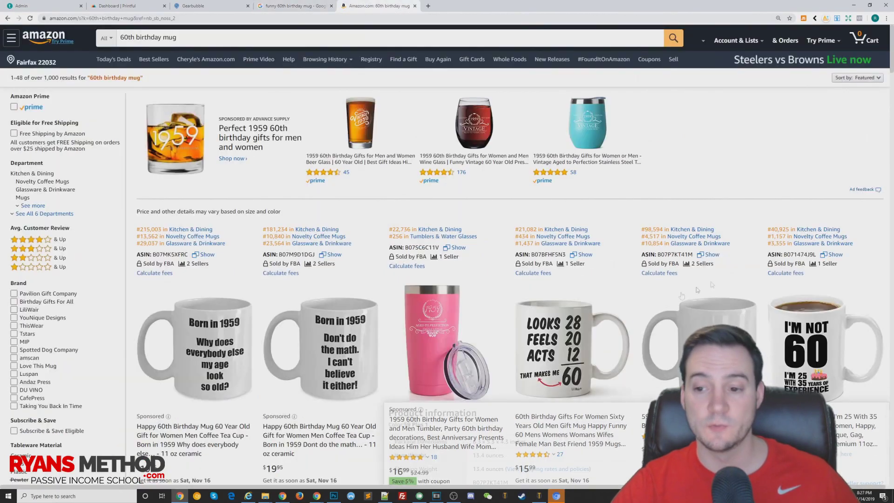
scroll(697, 287, down, 5)
scroll(660, 171, up, 3)
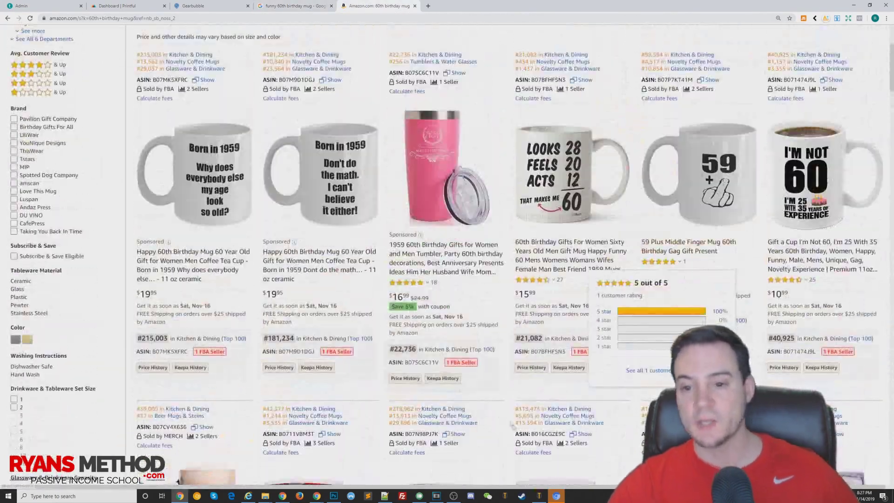
scroll(509, 400, up, 3)
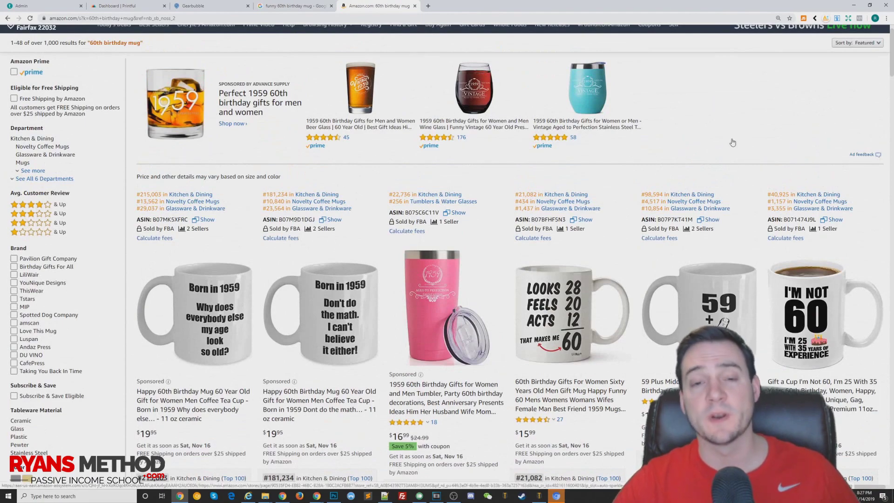
scroll(743, 135, down, 1)
scroll(745, 134, down, 1)
Step: View the 59 Plus mug's product information and scroll to the I'm Only 6 Decades Old mug
click(711, 167)
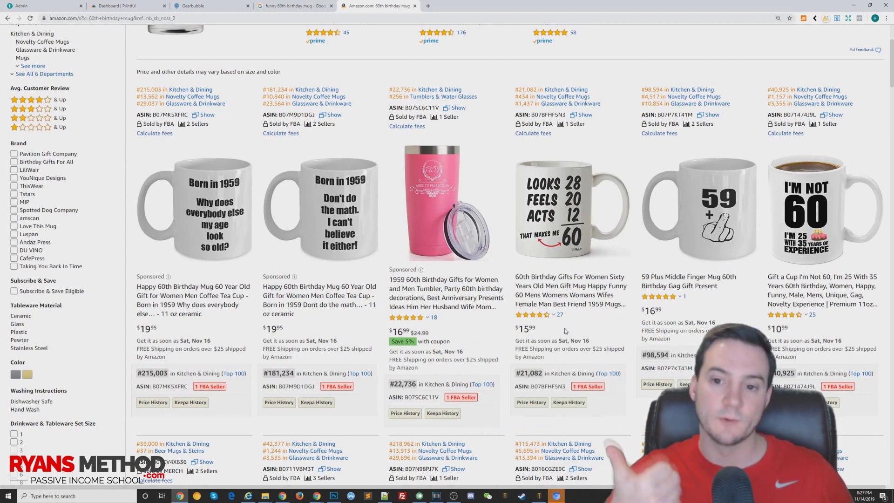
scroll(613, 340, down, 6)
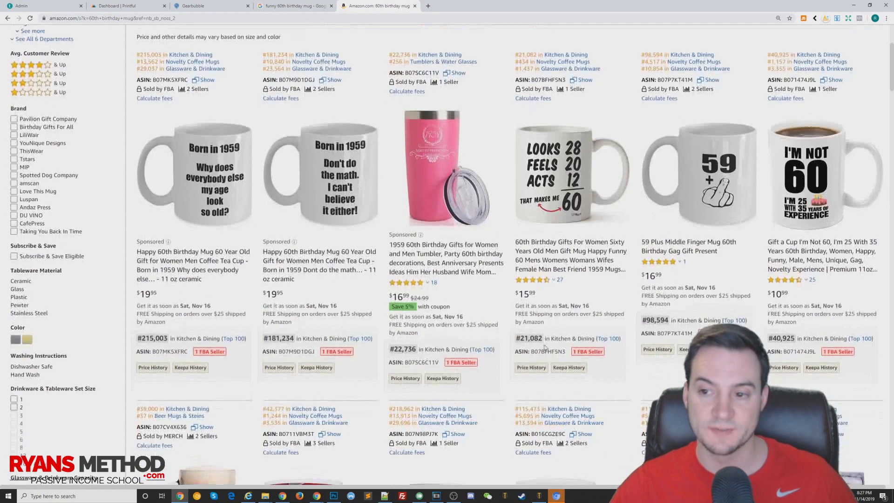
scroll(139, 354, down, 10)
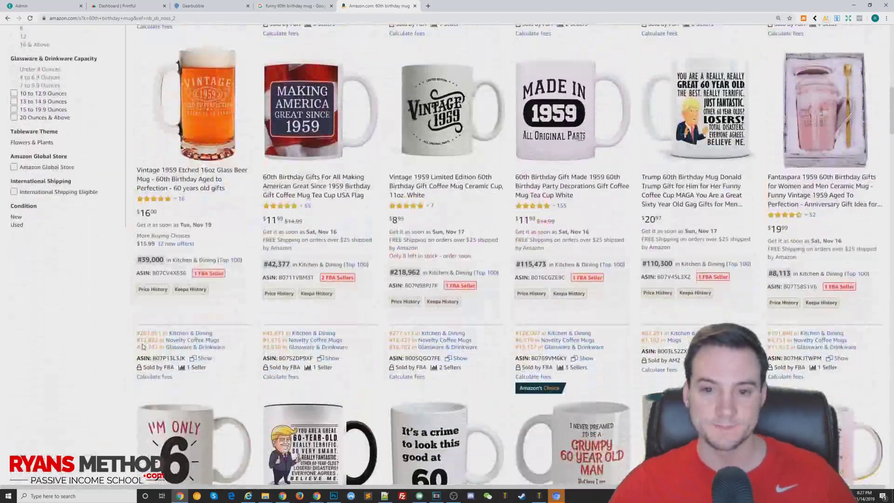
scroll(115, 322, down, 5)
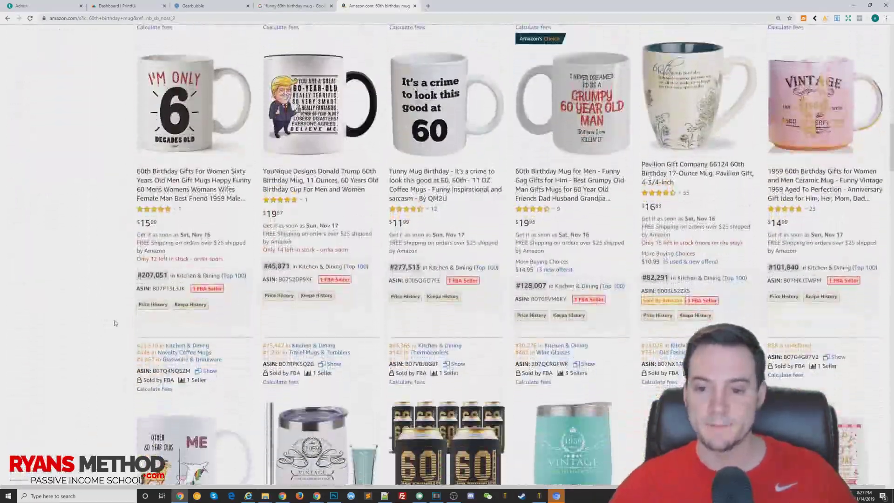
scroll(75, 311, up, 6)
scroll(72, 310, up, 1)
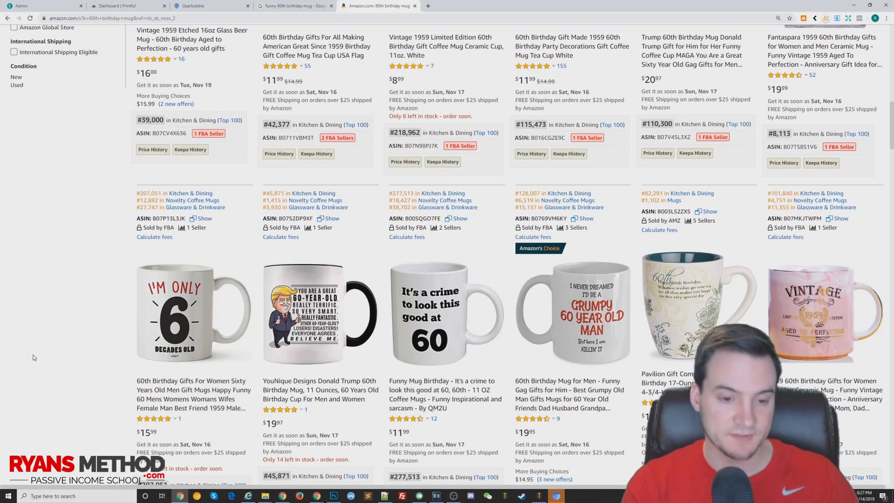
key(ctrl+t)
Step: Run a TESS basic word mark search for 'im only 6 decades old', then switch to Photoshop
text(tms)
key(Return)
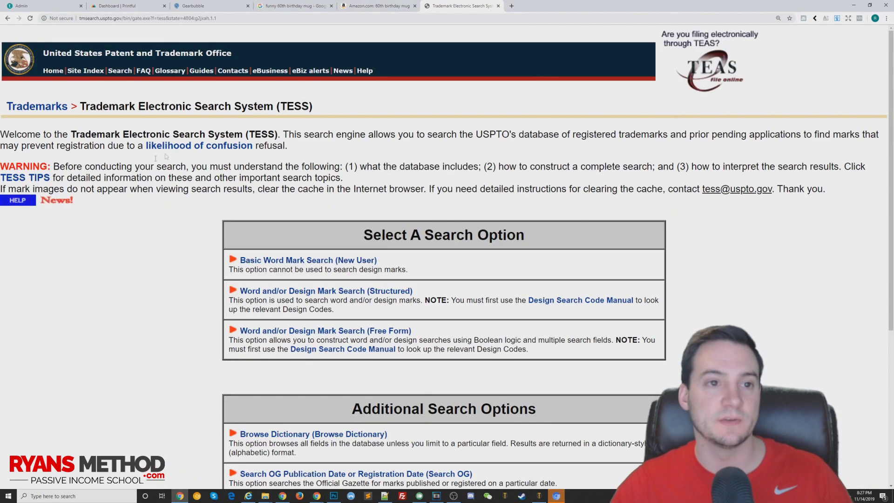
click(307, 261)
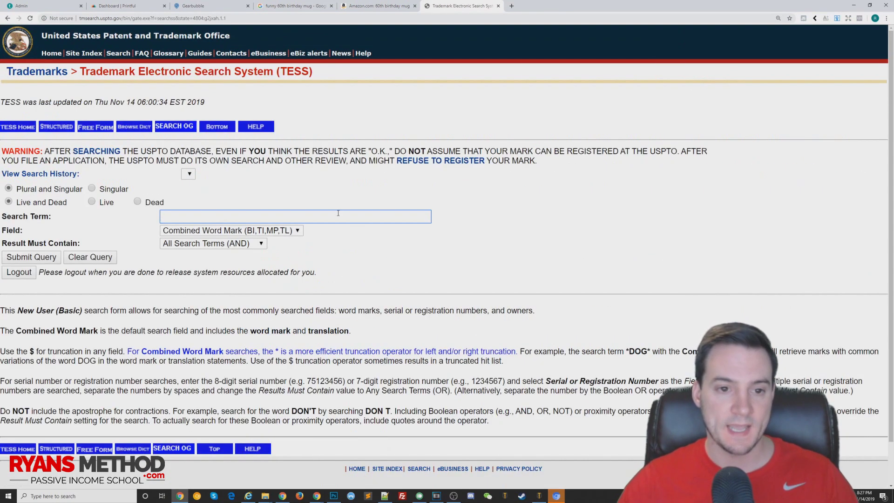
text(im only )
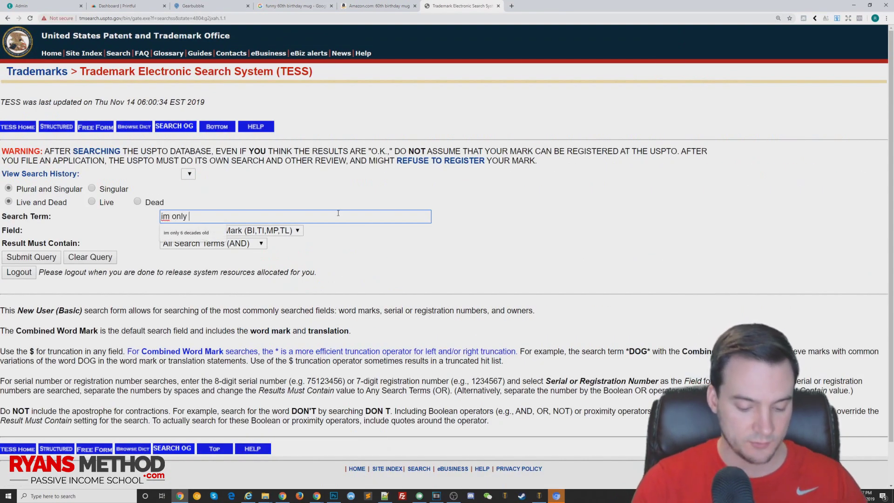
text(60 )
text( decadfes)
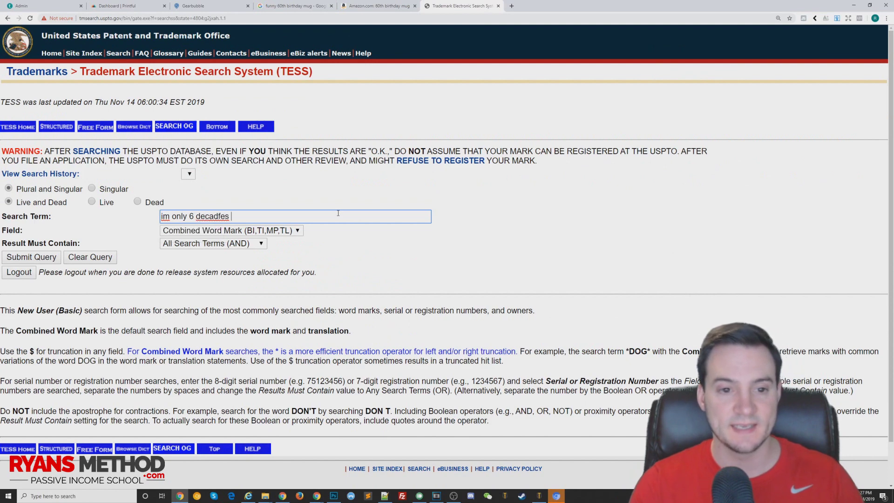
key(BackSpace)
key(BackSpace)
key(Down)
key(Return)
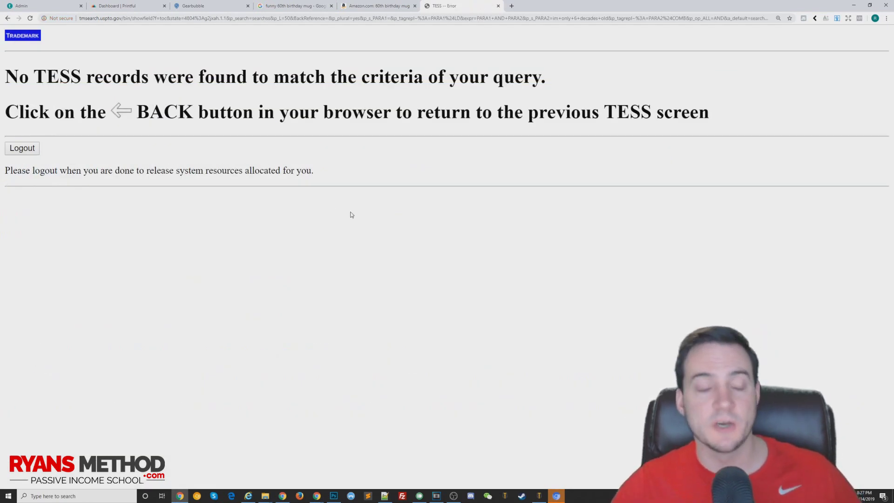
key(alt+Left)
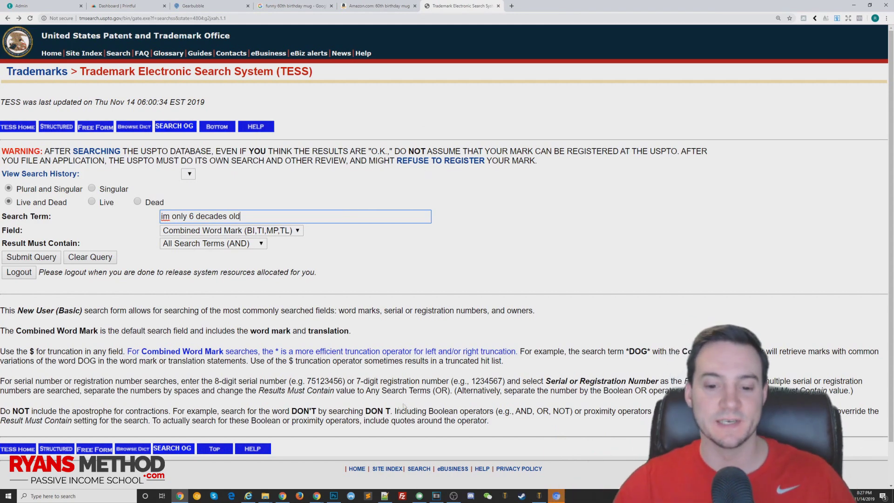
click(333, 495)
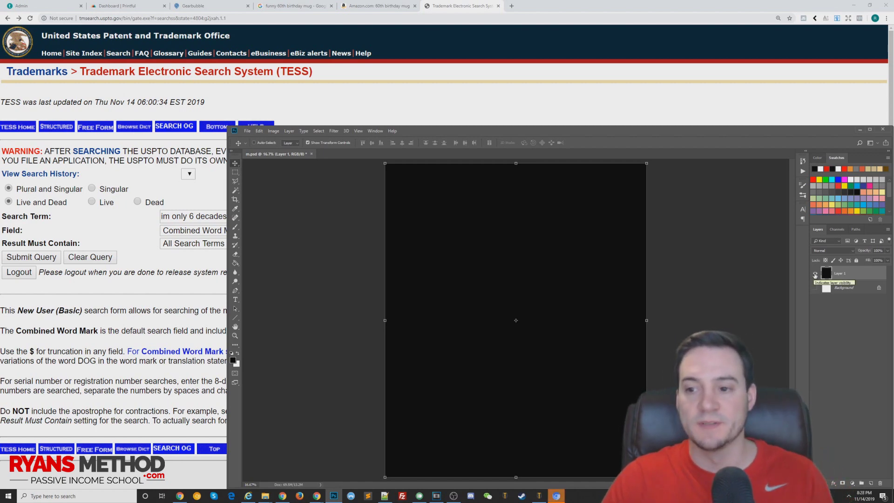
Step: Hide Layer 1 to show the white Background, and check the Amazon mug for reference
click(815, 274)
click(815, 288)
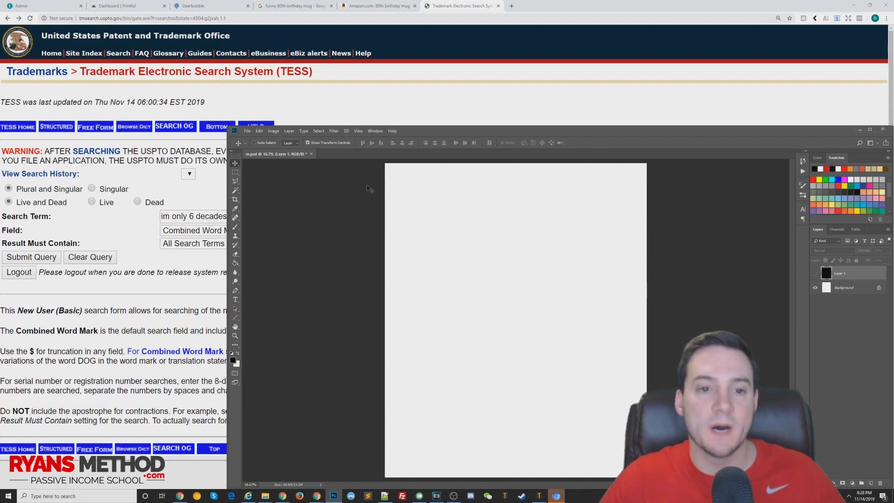
click(400, 9)
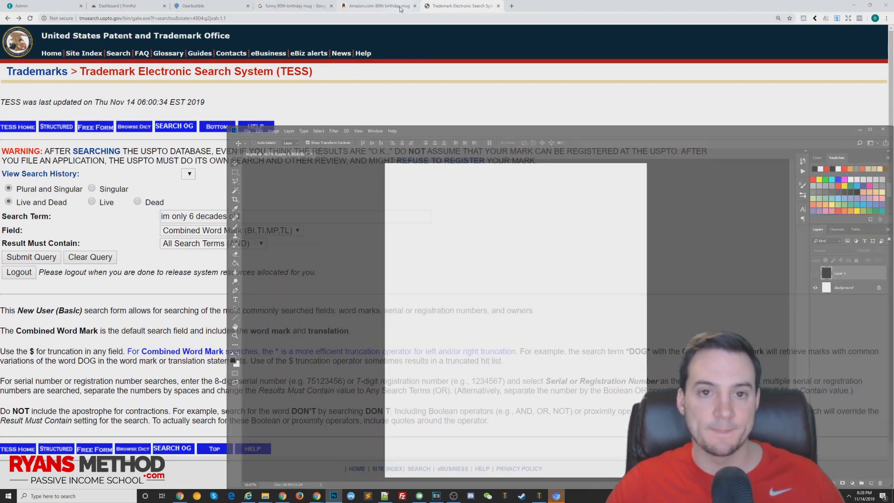
click(400, 8)
scroll(447, 261, down, 2)
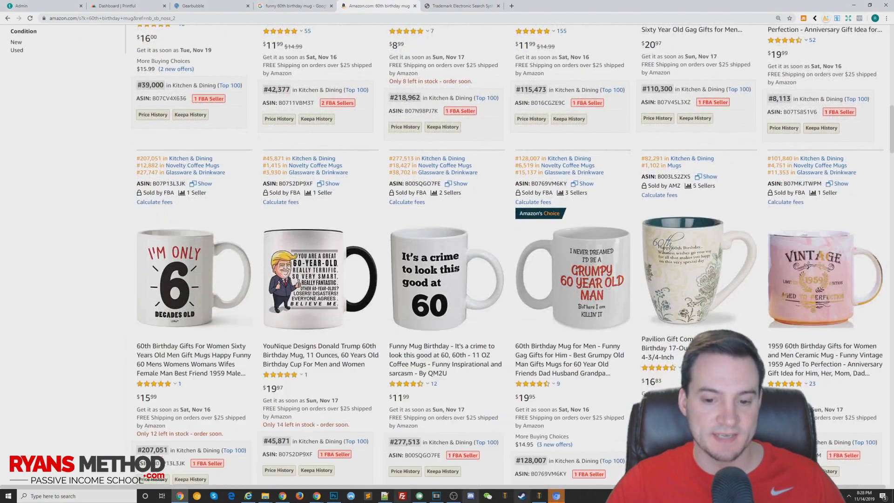
click(333, 495)
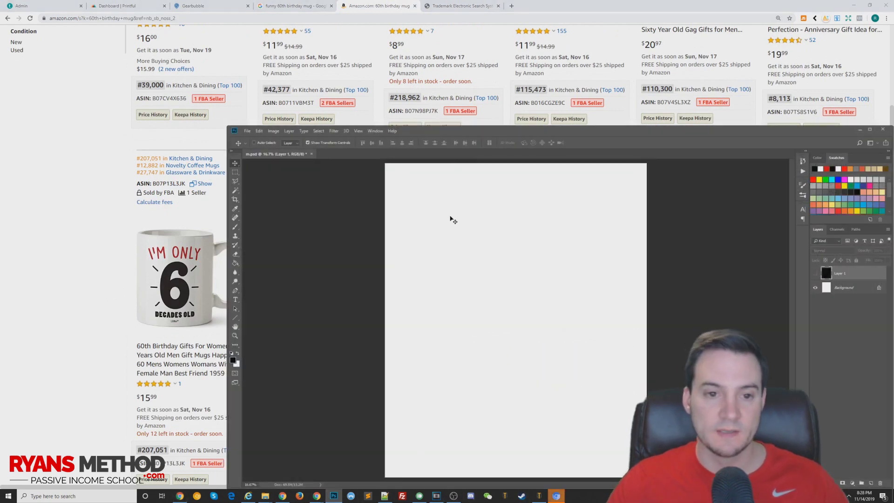
Step: Type 'I'M ONLY' in red in a text box across the upper canvas
click(826, 169)
key(t)
drag(385, 189, 642, 344)
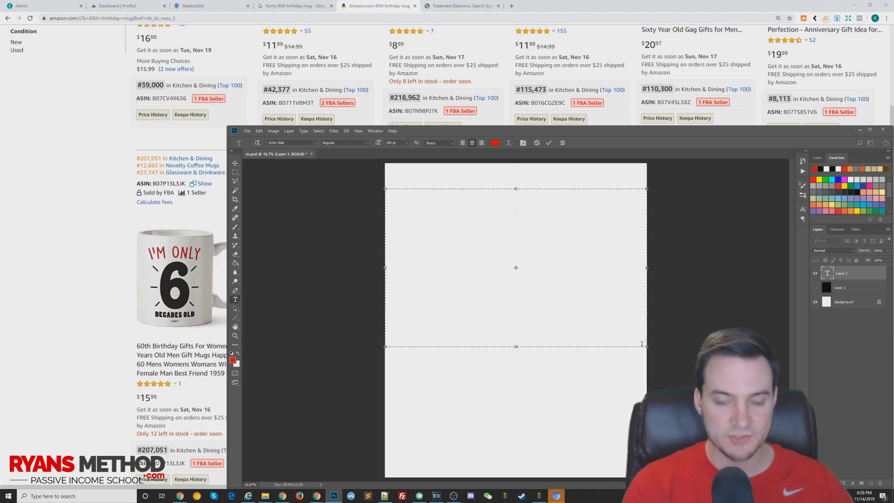
text(I'M ONLY)
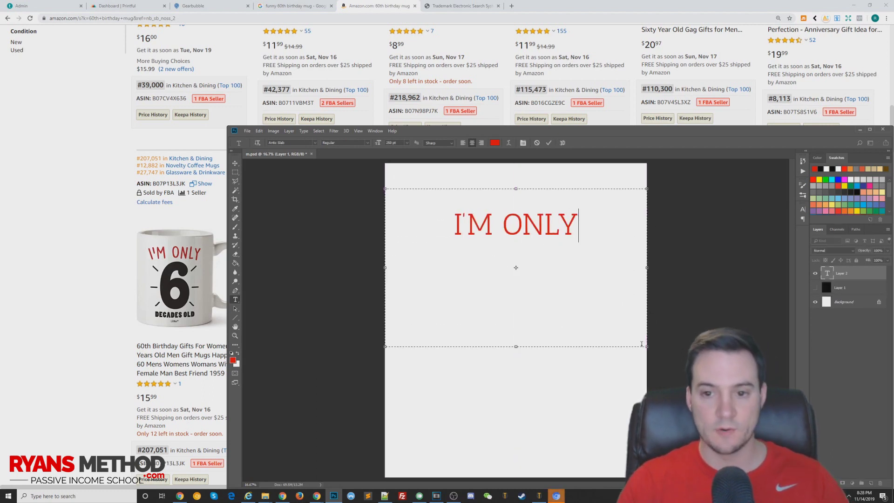
key(ctrl+a)
Step: Add a Stroke layer style to the I'M ONLY text layer
right_click(838, 273)
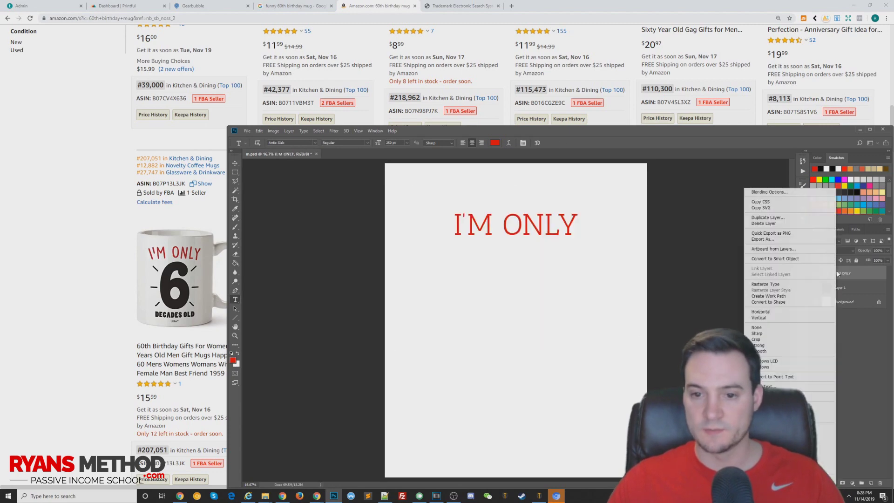
click(770, 192)
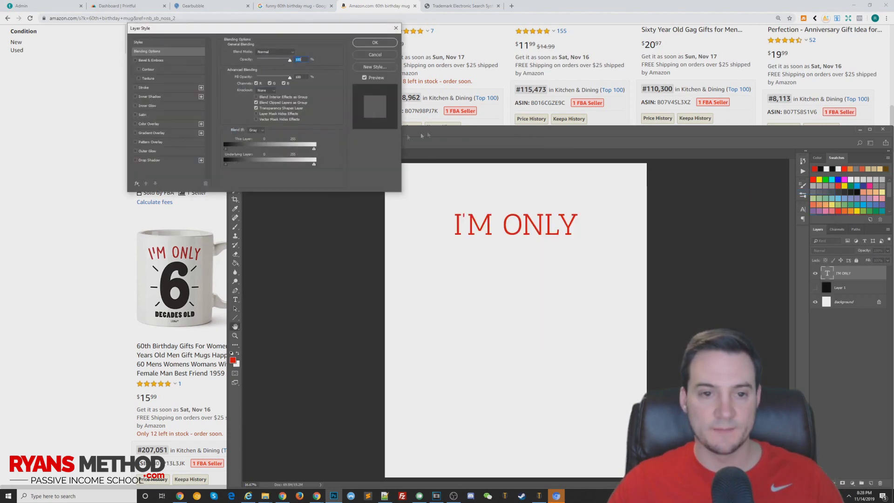
click(188, 90)
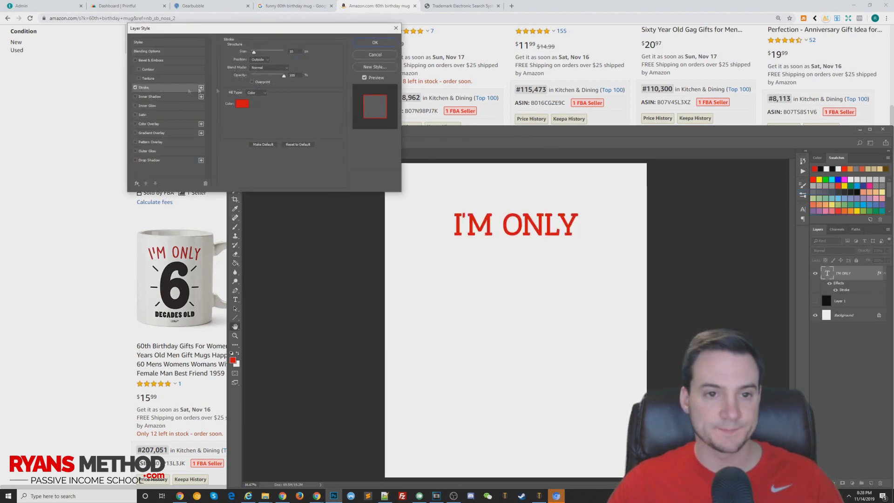
click(365, 43)
Step: Set I'M ONLY's tracking to 50 and draw a new empty text box below it
click(802, 209)
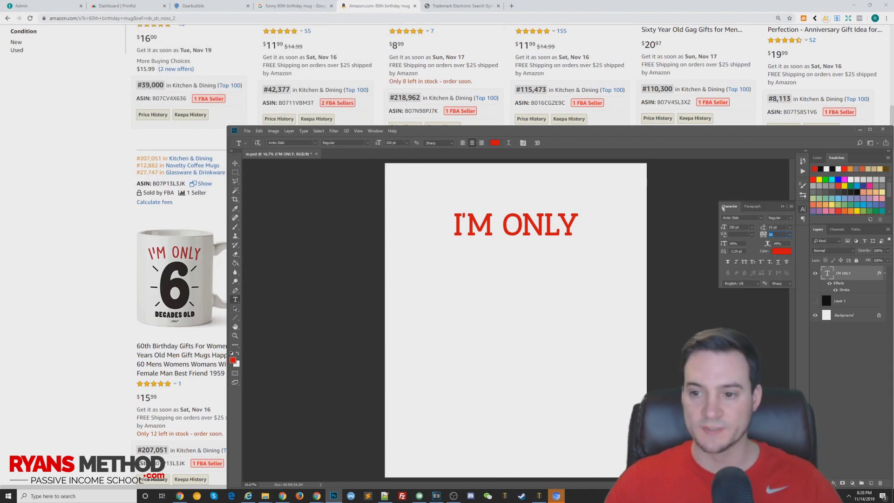
text(0)
key(Return)
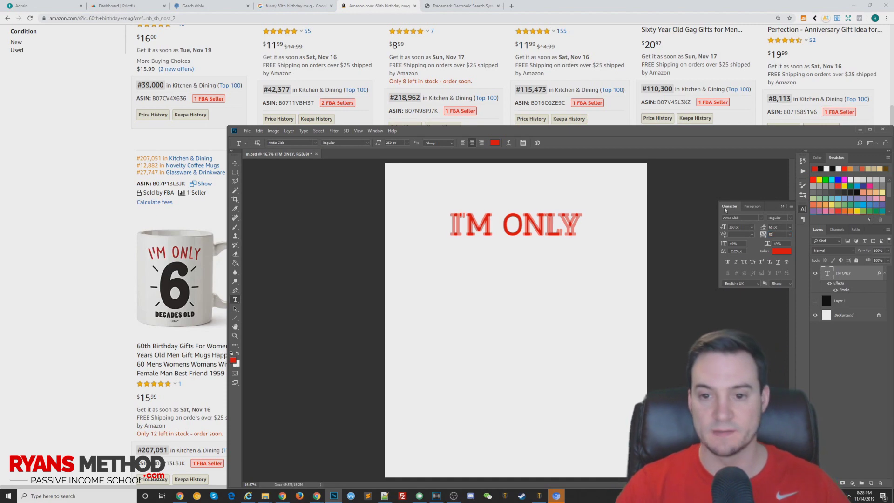
click(781, 207)
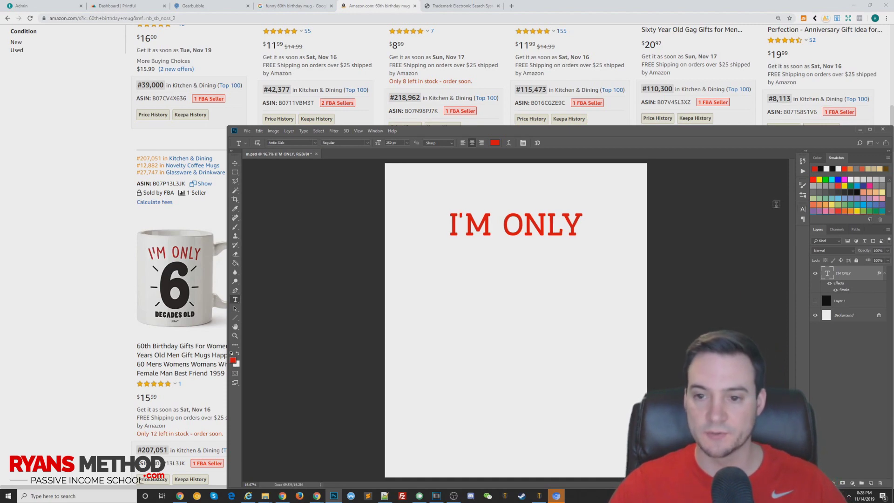
triple_click(524, 225)
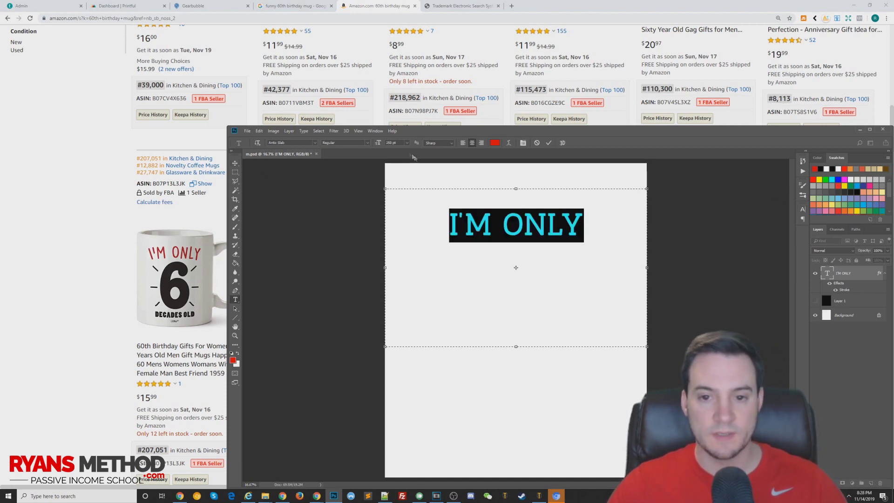
click(235, 163)
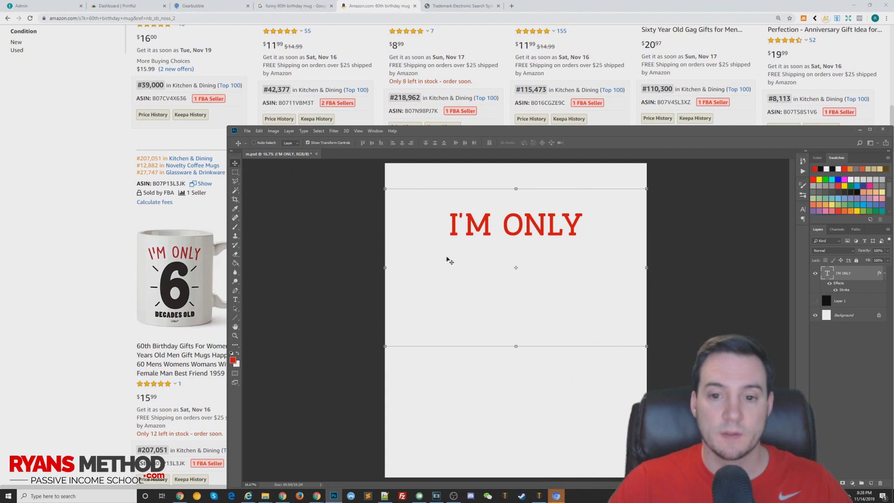
key(t)
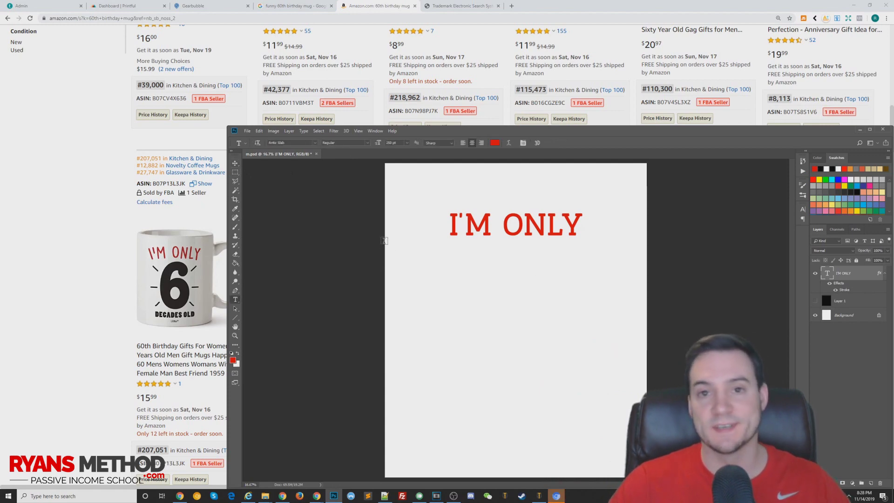
drag(386, 239, 646, 446)
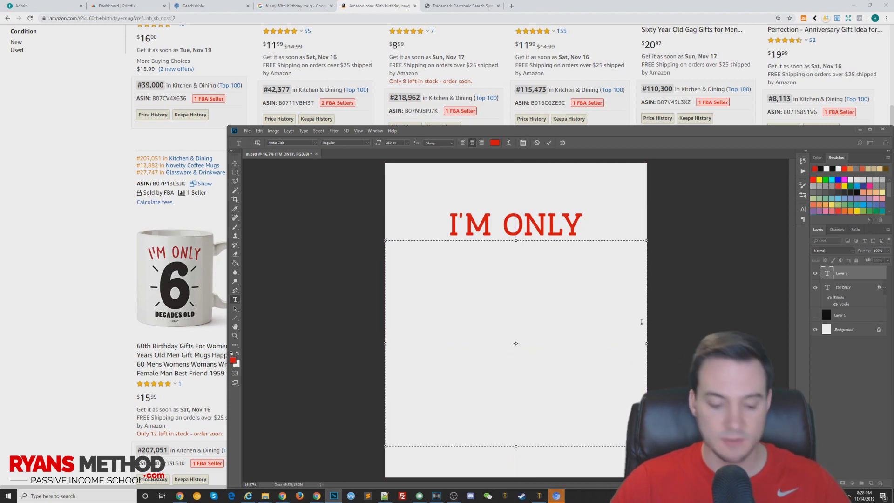
Step: Type a black '6' in Alfa Slab One at a much larger font size
text(6)
key(ctrl+a)
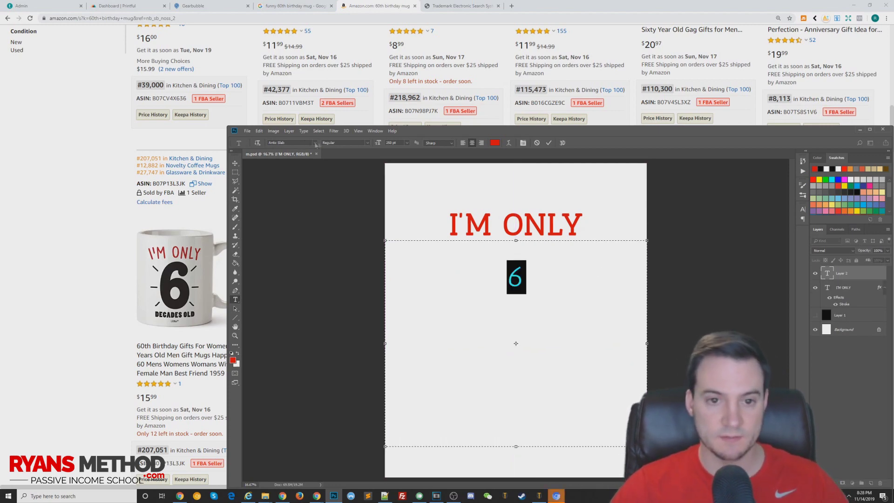
click(315, 144)
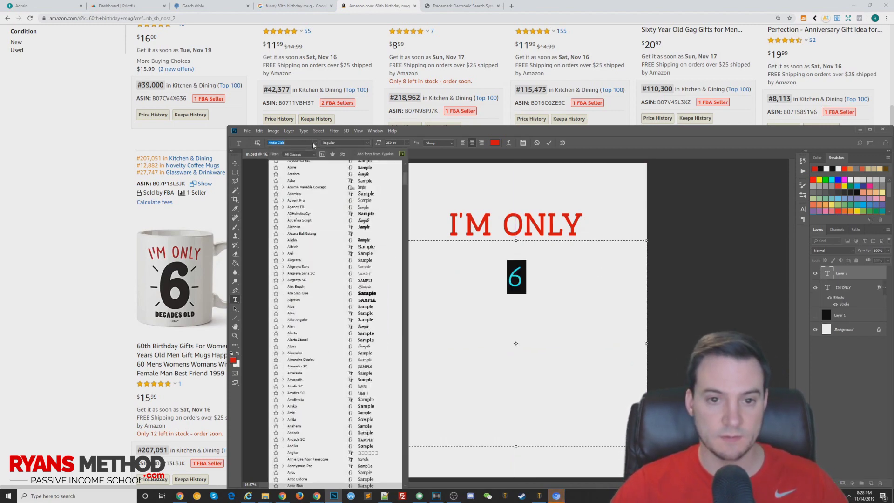
click(354, 293)
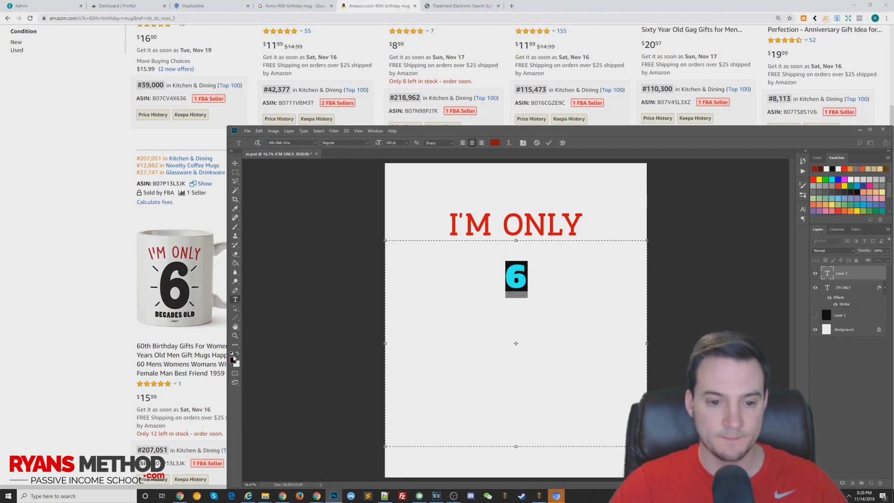
click(231, 354)
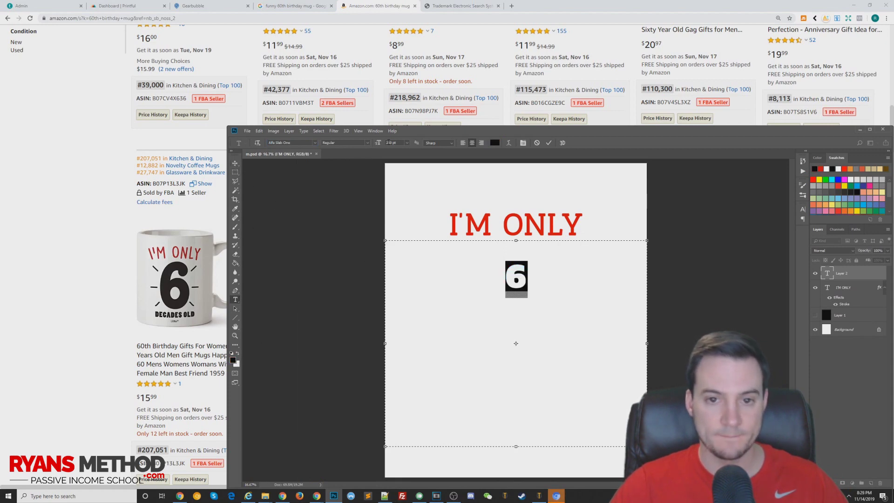
key(Return)
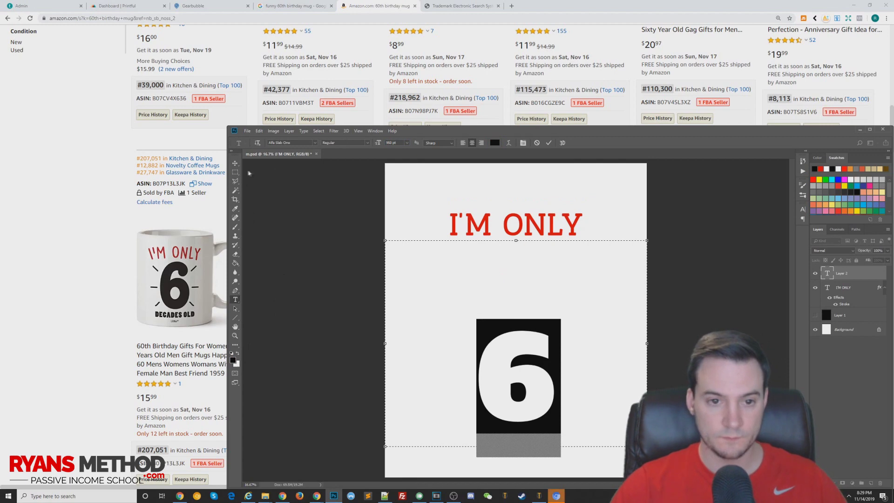
click(235, 163)
Step: Stretch the 6 taller, centre it just below I'M ONLY, and start a text box beneath
drag(523, 260, 514, 184)
key(Return)
drag(526, 303, 525, 265)
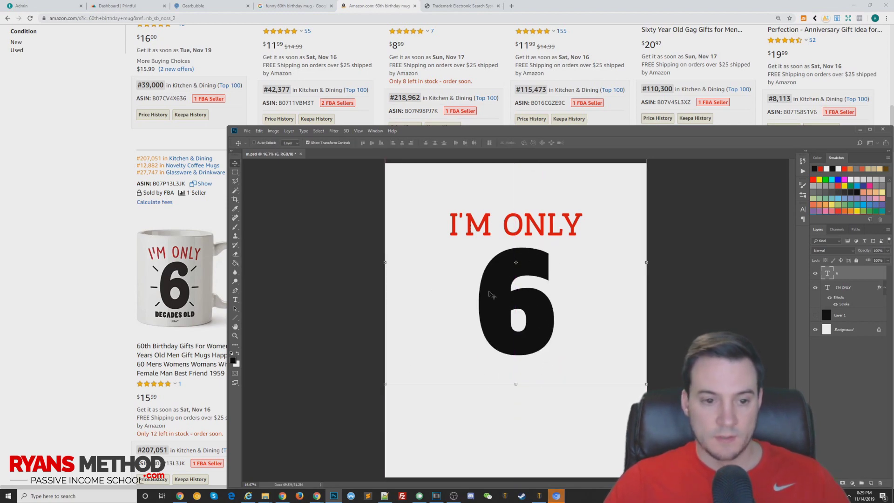
key(t)
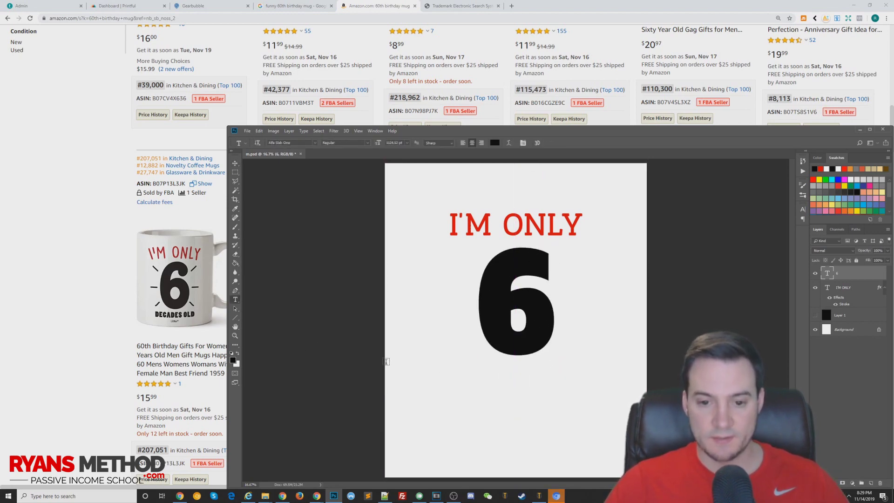
drag(386, 362, 644, 432)
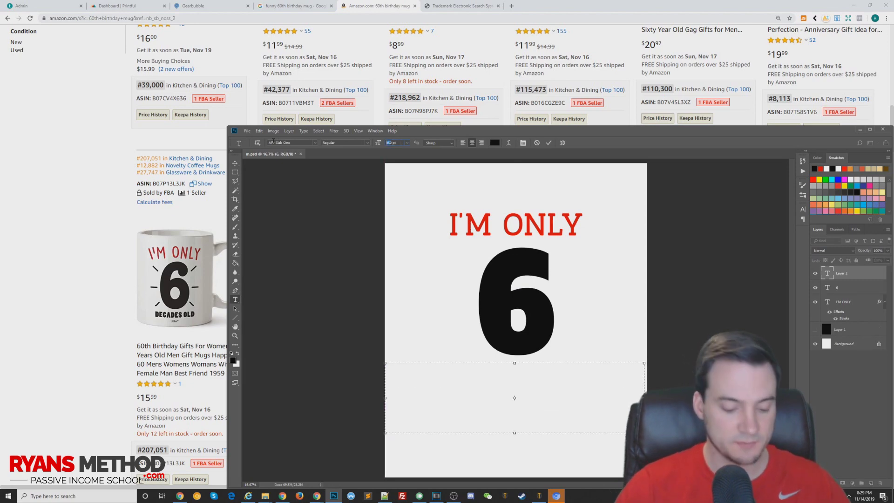
Step: Type 'DECADES OLD' in the Passion One font
text(d)
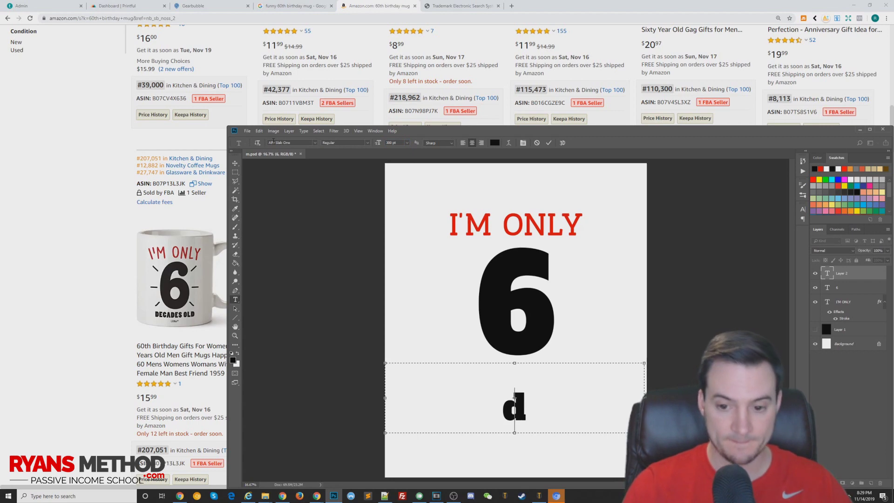
key(BackSpace)
text(DECADES)
key(ctrl+a)
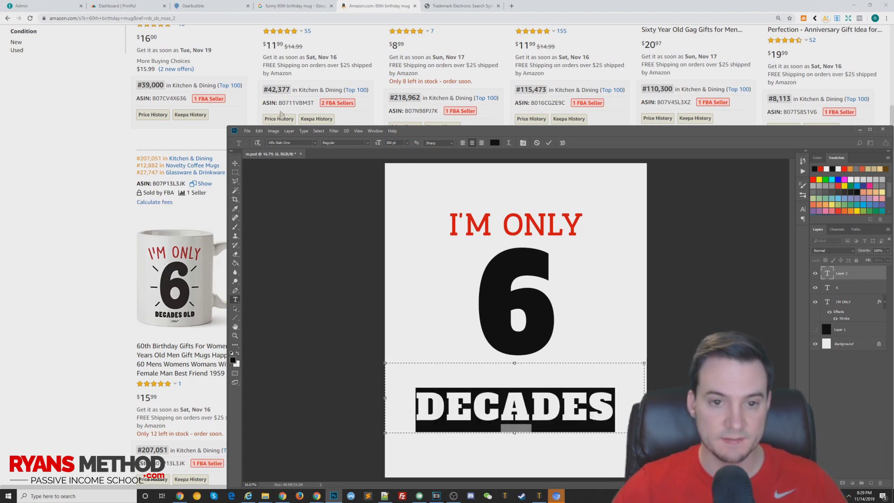
click(315, 142)
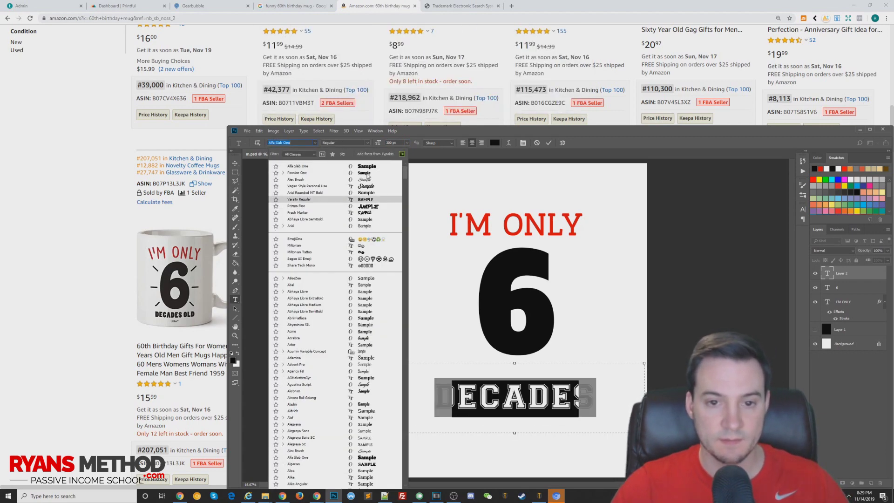
click(298, 172)
click(578, 391)
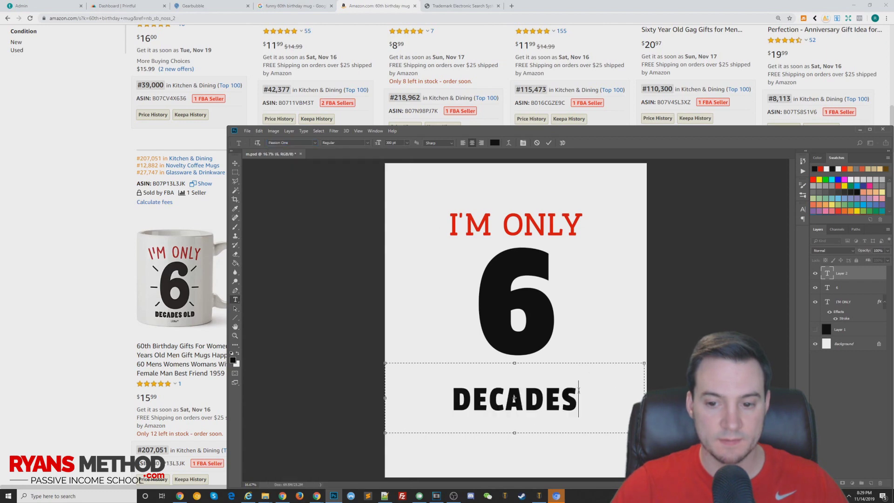
text(OLD)
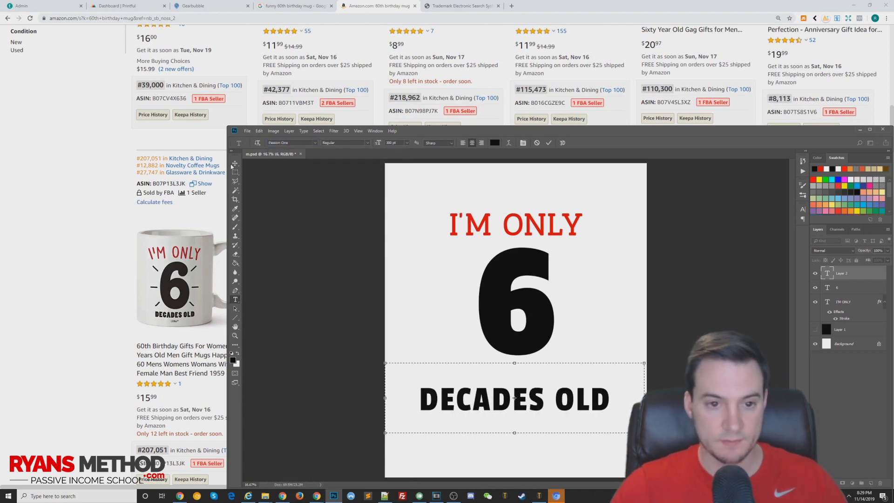
key(ctrl+a)
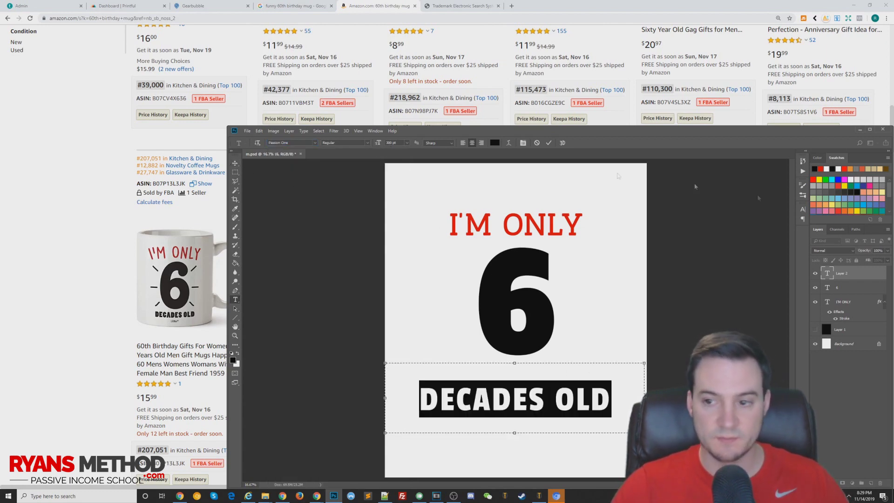
Step: Set DECADES OLD to tracking 0 and 230 pt, and place it centred under the 6
click(803, 210)
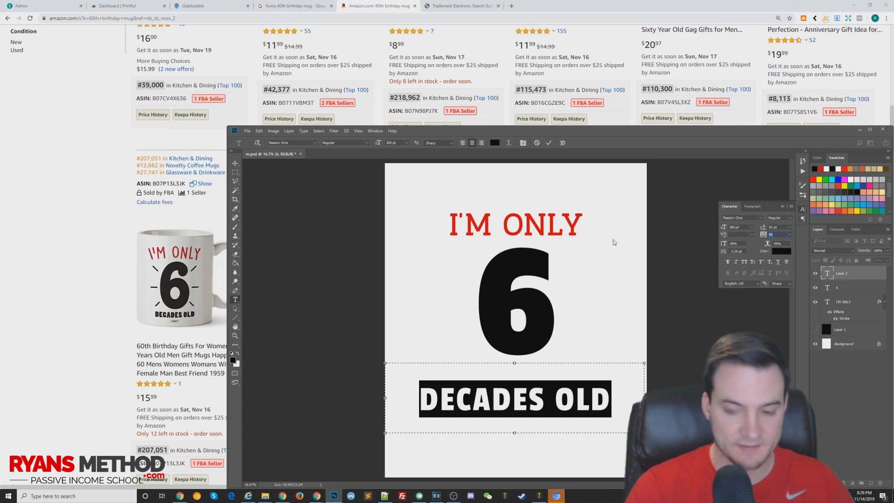
text(0)
key(Return)
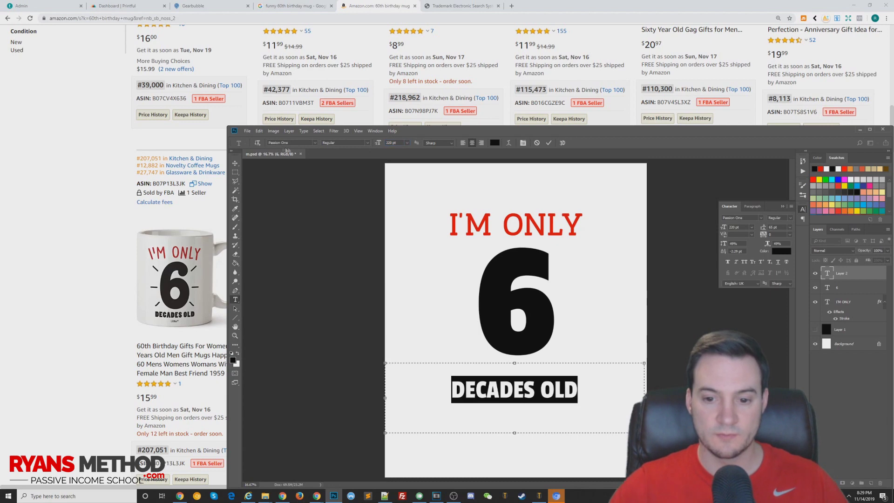
click(235, 163)
drag(573, 393, 573, 195)
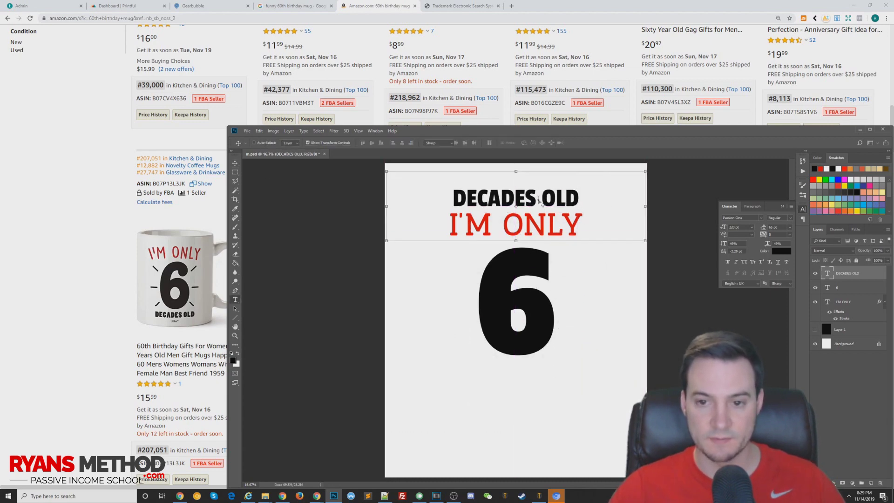
double_click(573, 196)
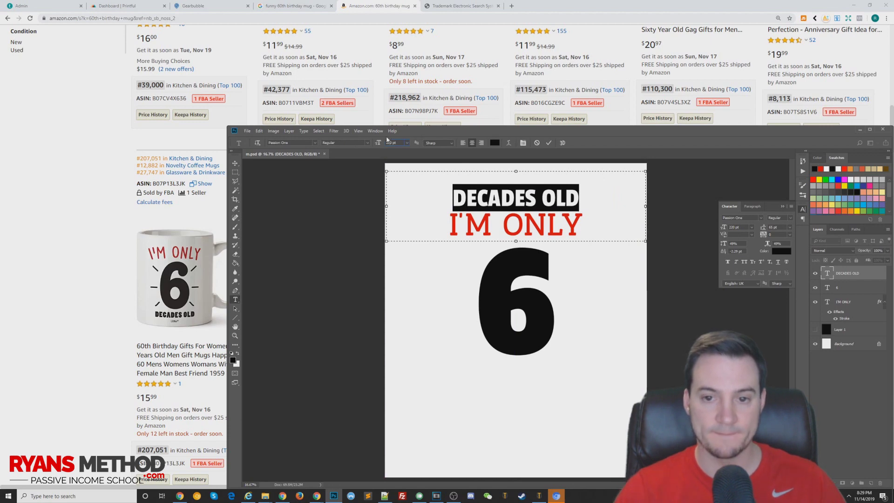
text(230)
key(Return)
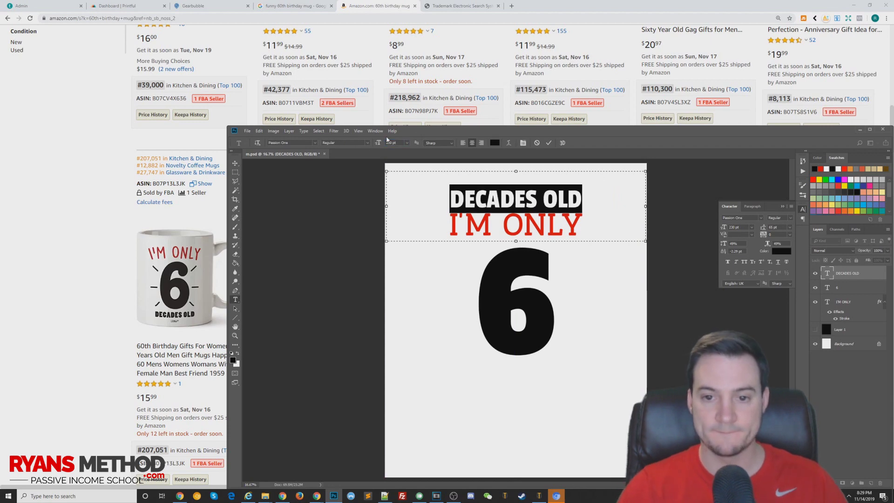
click(235, 163)
drag(551, 198, 554, 375)
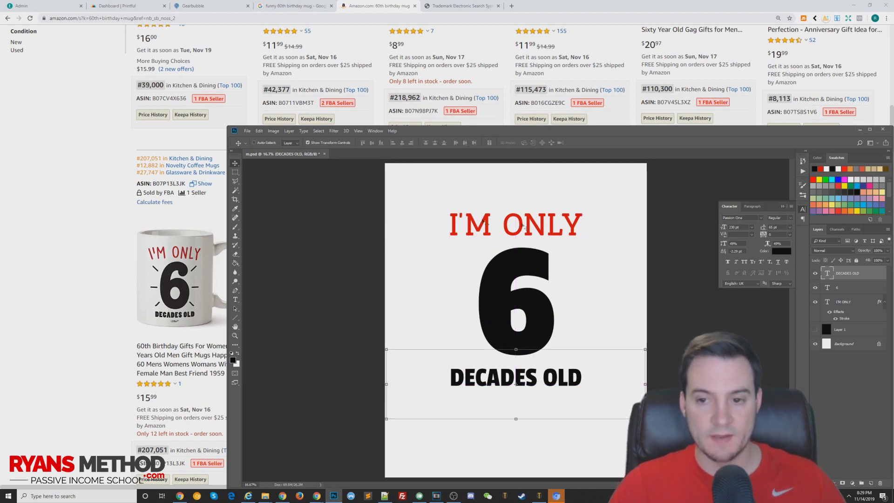
Step: Create a new group and draw three short ray lines to the left of the 6
click(783, 207)
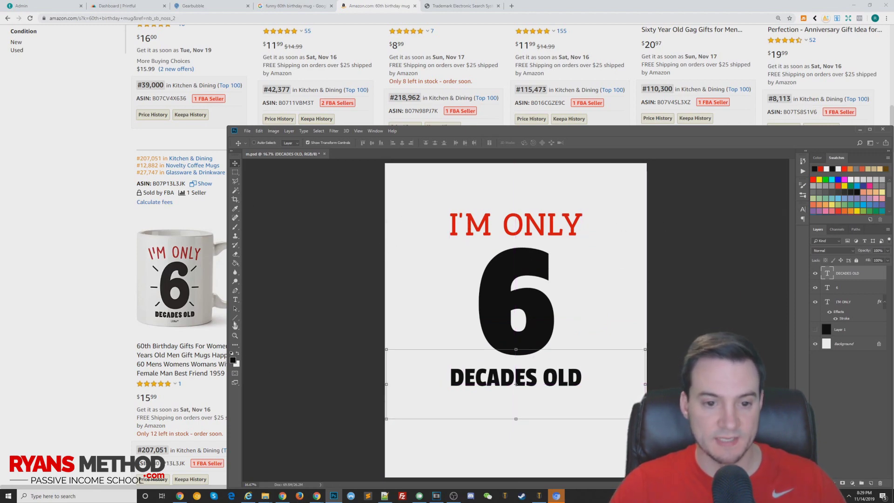
click(235, 318)
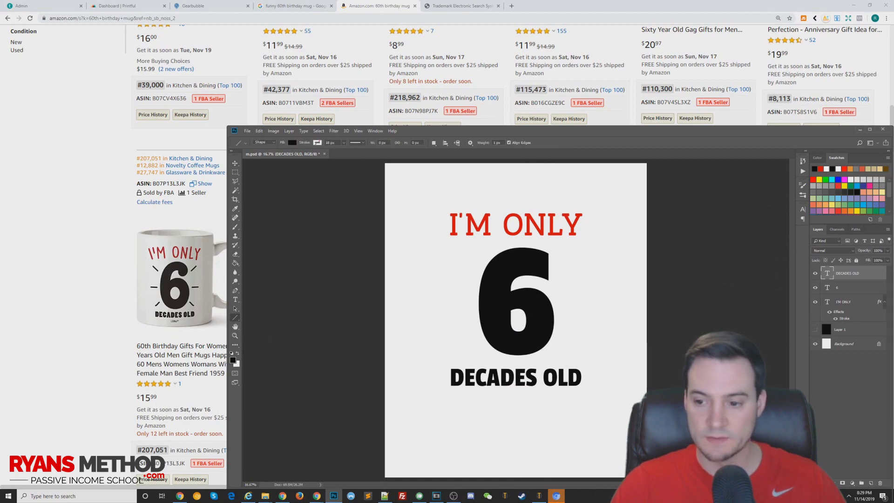
click(861, 483)
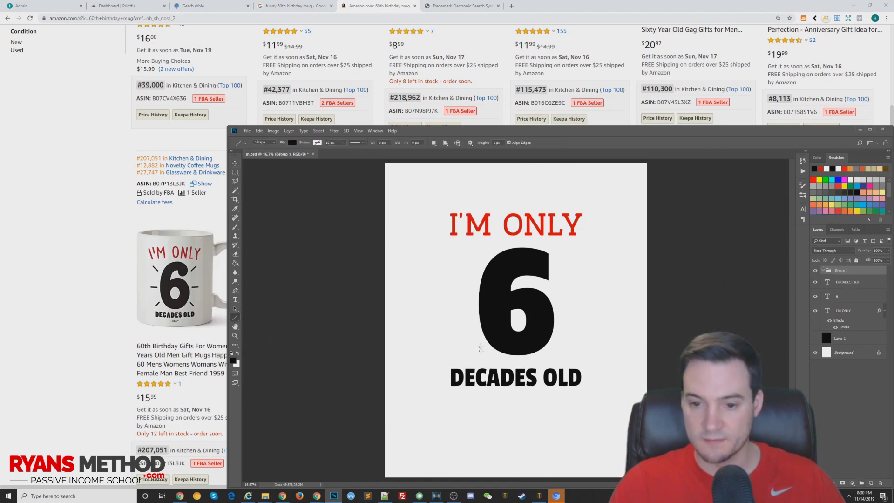
drag(474, 262, 456, 250)
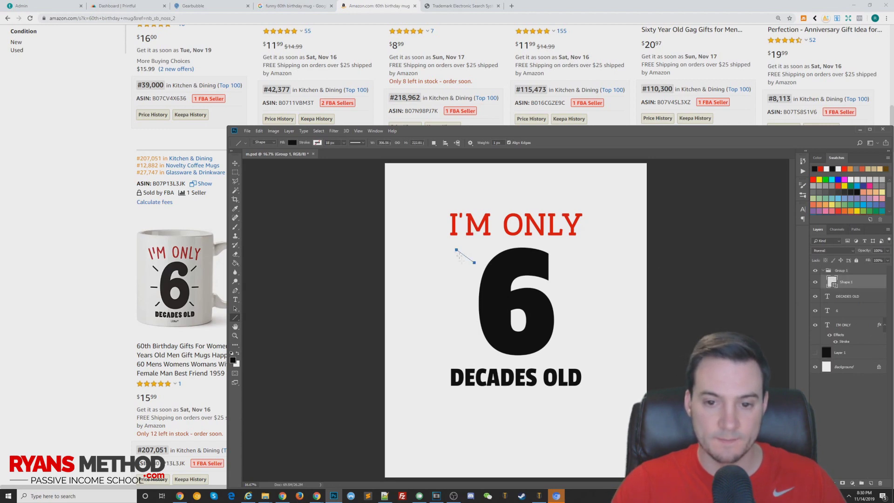
drag(472, 294, 452, 295)
drag(479, 336, 458, 344)
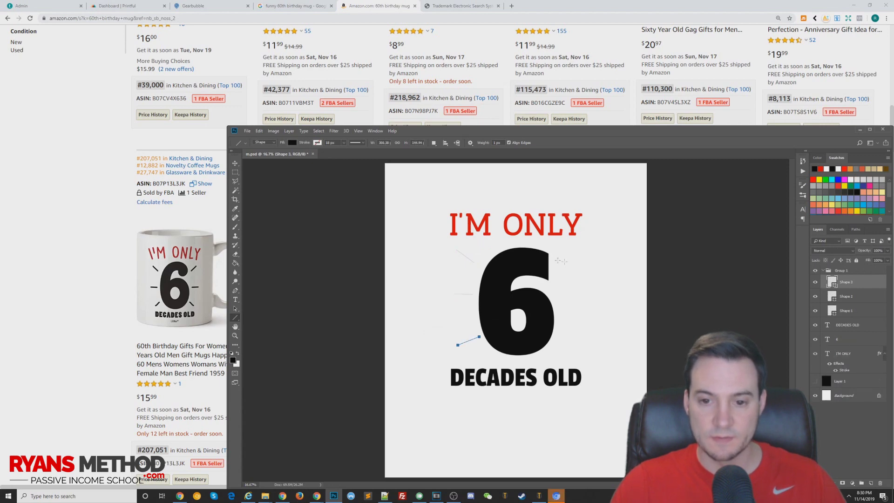
Step: Try duplicating and horizontally flipping the left rays, then delete the copies
shift+click(846, 312)
right_click(847, 312)
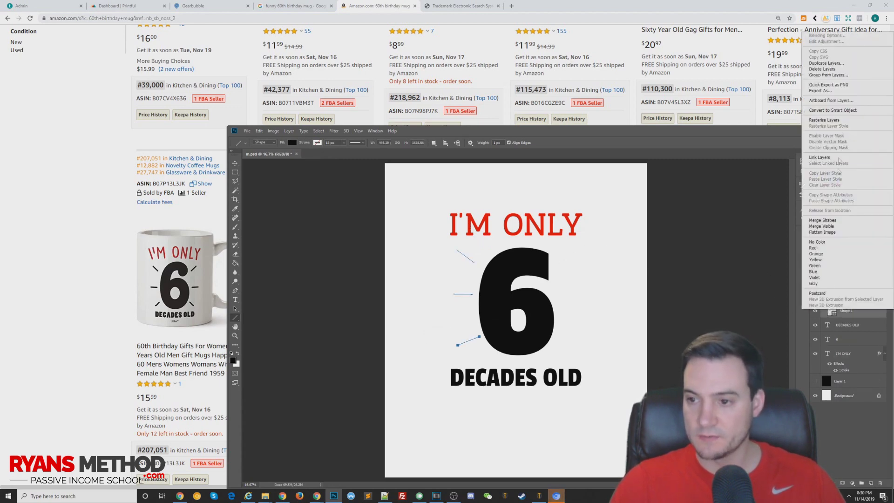
click(833, 66)
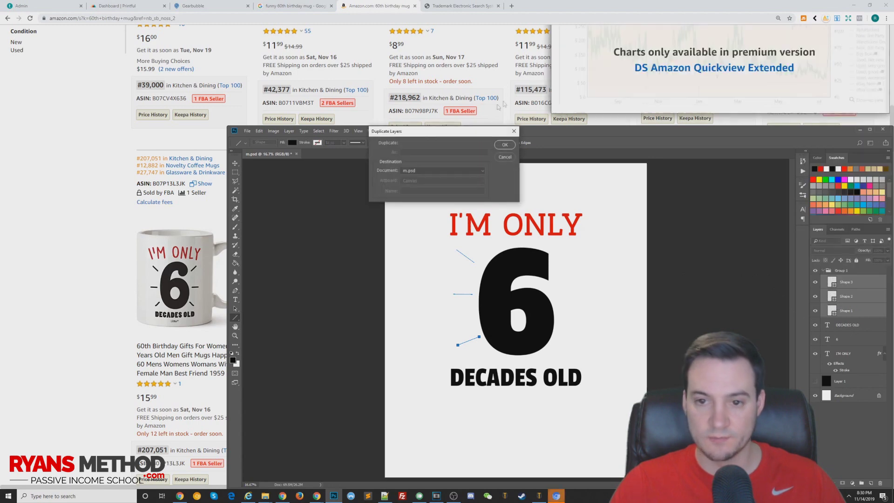
click(504, 144)
click(255, 132)
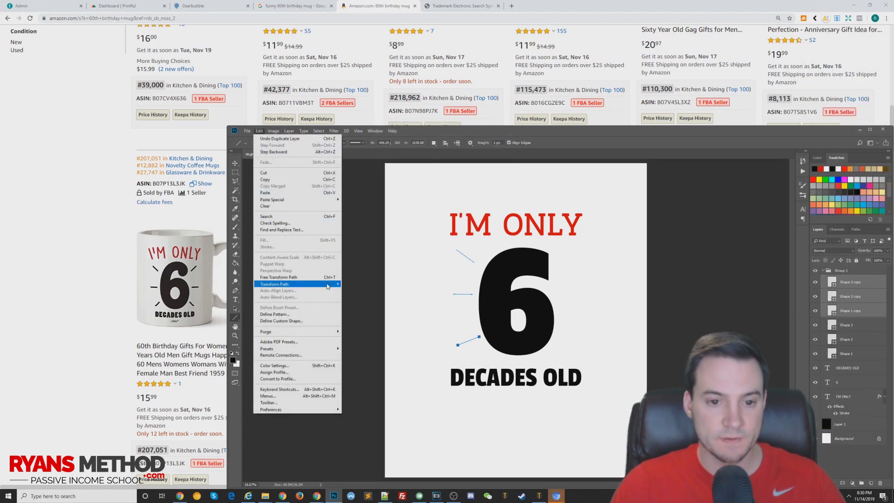
mouse_move(328, 285)
click(375, 362)
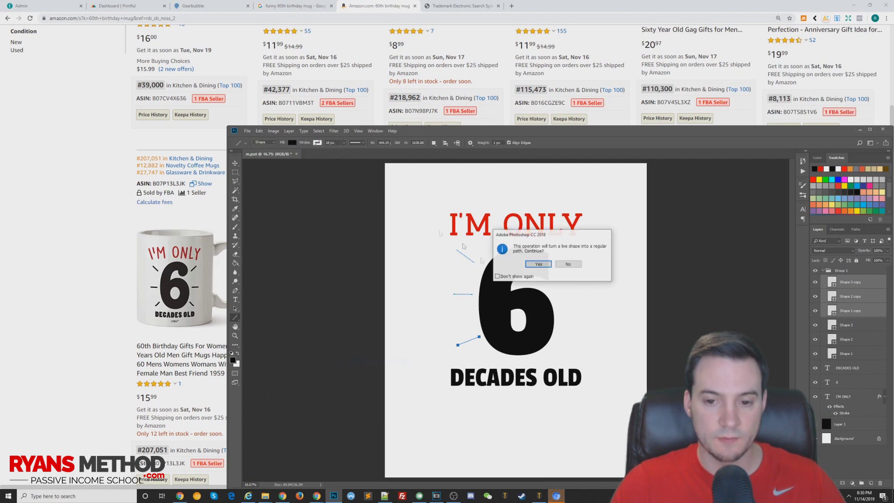
key(Return)
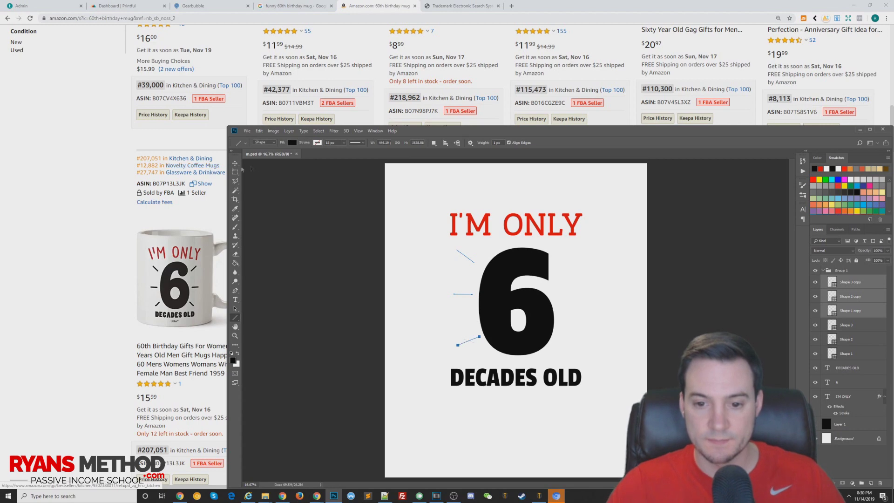
key(Delete)
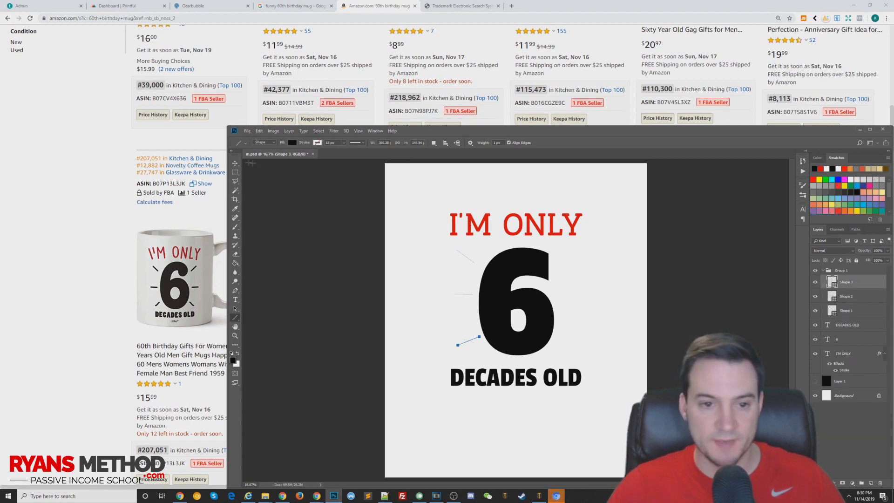
Step: Draw three matching rays to the right of the 6 and select Group 1
mouse_move(560, 263)
mouse_down()
mouse_move(613, 236)
mouse_move(577, 251)
mouse_up()
drag(560, 293, 582, 293)
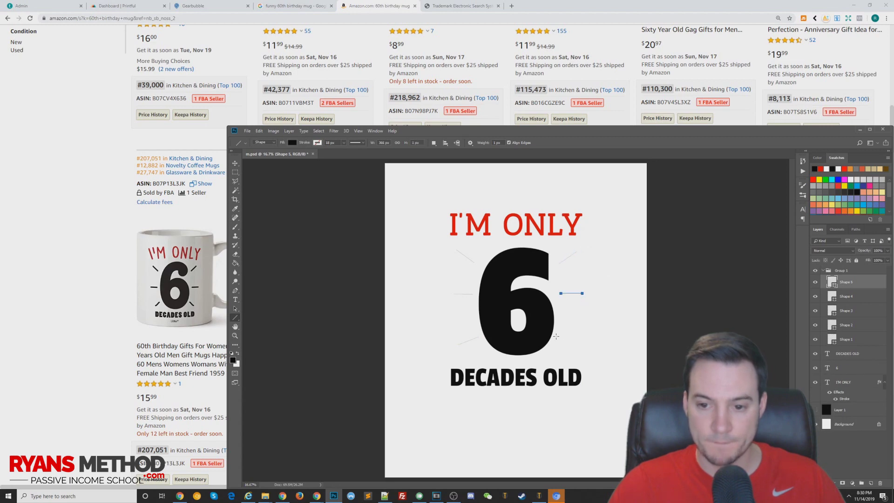
drag(556, 336, 577, 352)
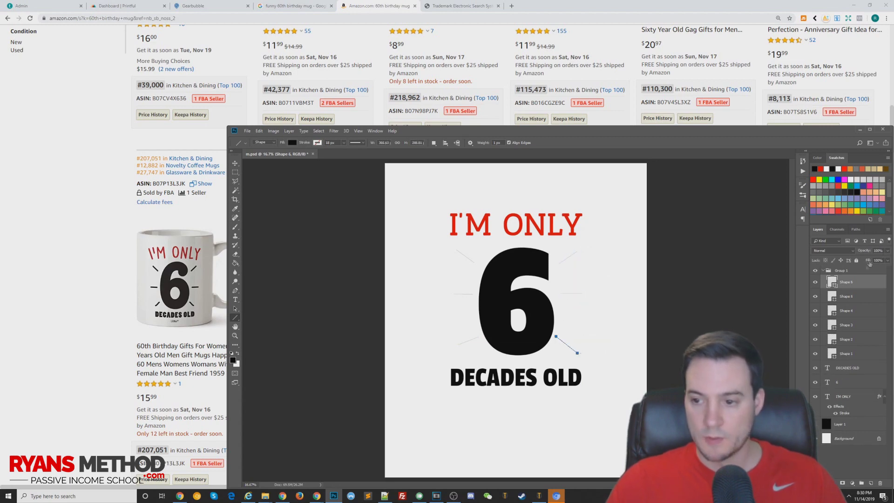
click(845, 270)
Step: Give Group 1 a 20 px black (000000) Stroke layer style
double_click(847, 270)
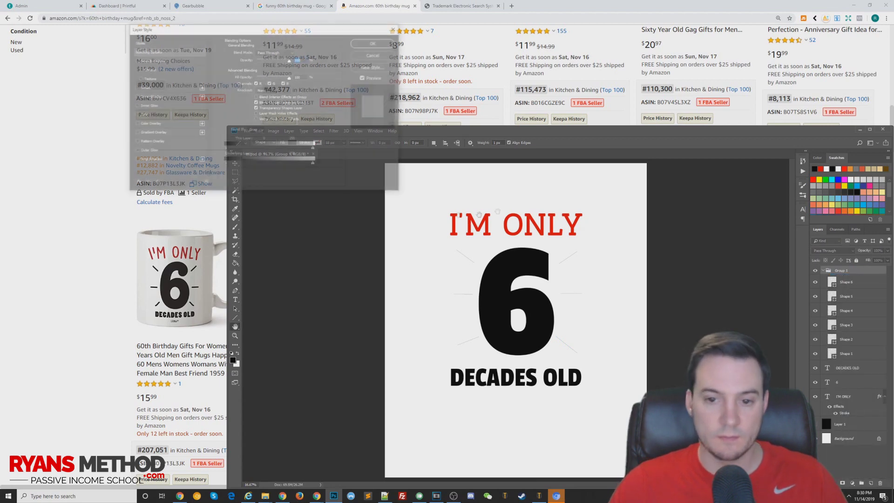
click(135, 88)
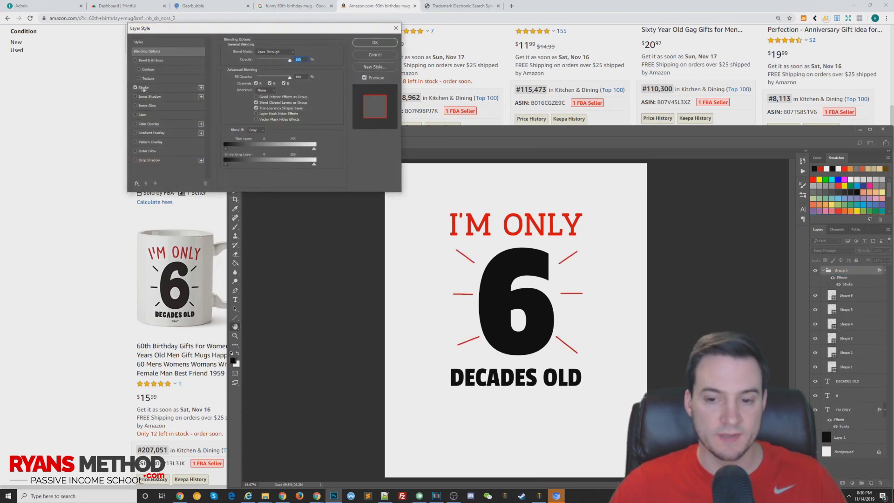
click(147, 89)
click(243, 103)
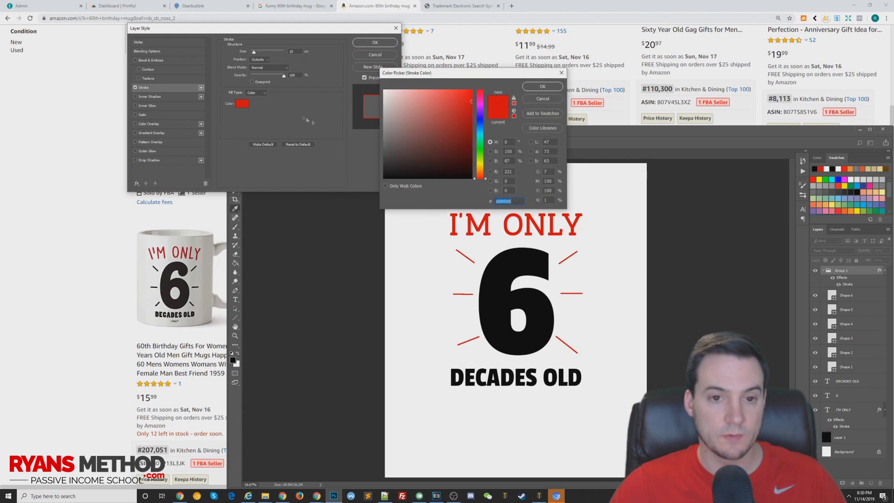
click(384, 177)
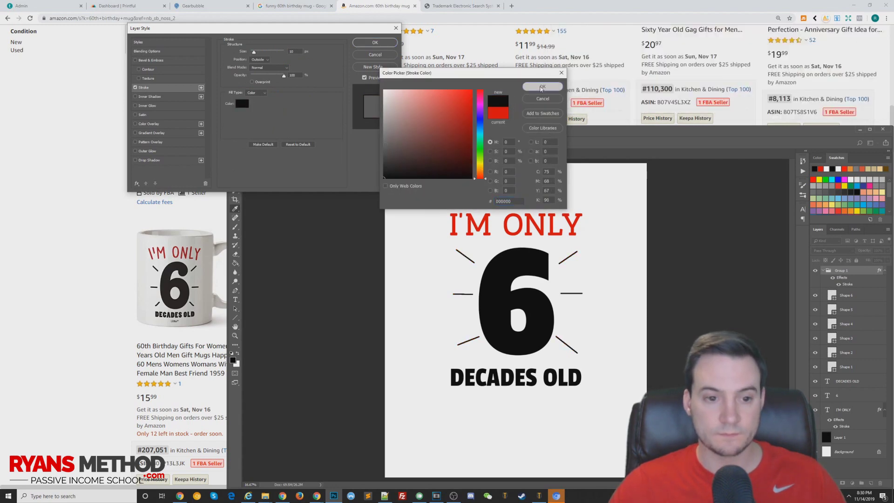
click(552, 88)
double_click(291, 51)
text(20)
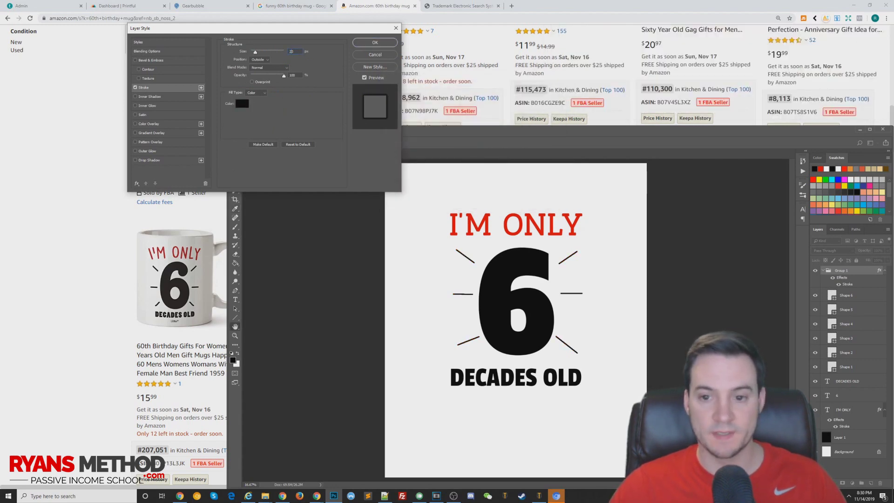
click(375, 42)
Step: Make Shape 4 and Shape 6 visible again and select the lower-right ray's layer
click(846, 329)
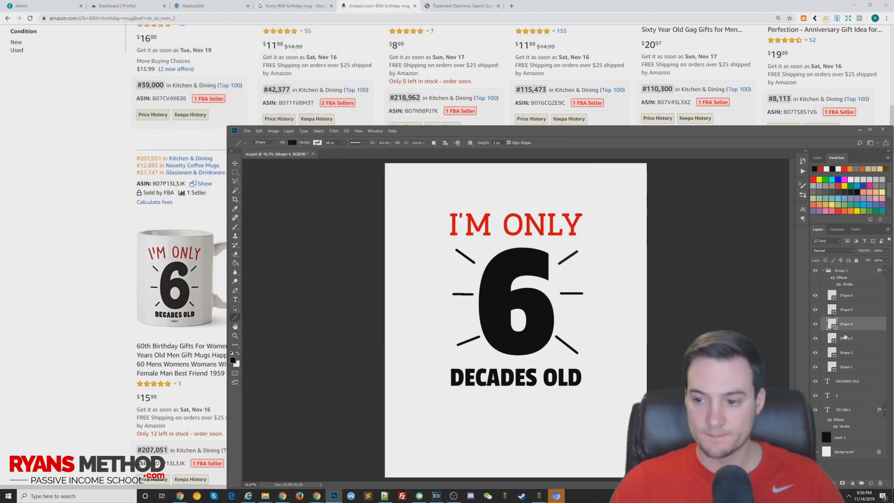
click(815, 325)
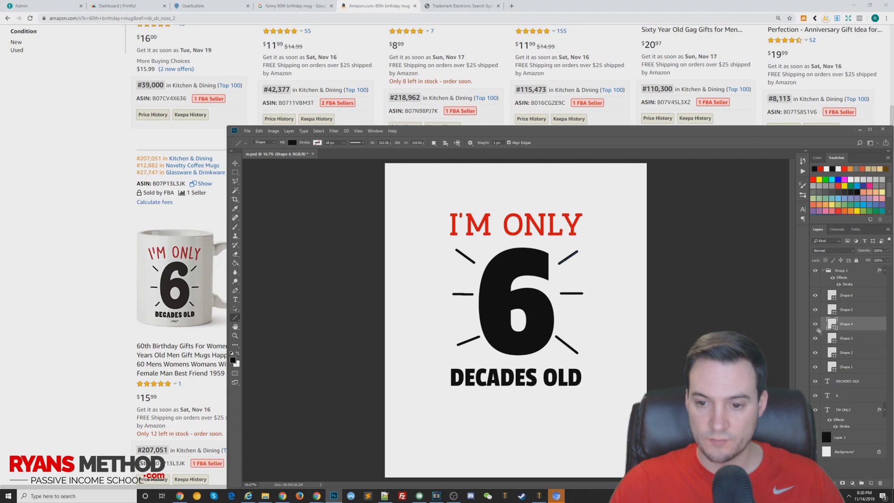
click(815, 295)
click(846, 295)
Step: Rotate the lower-right ray, accept converting it to a regular path, and nudge it right beside the 6
key(ctrl+t)
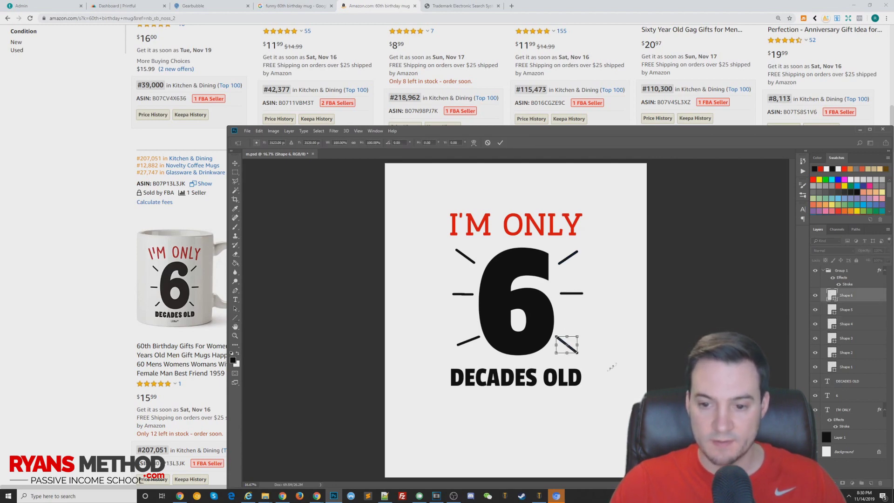
drag(603, 374, 604, 366)
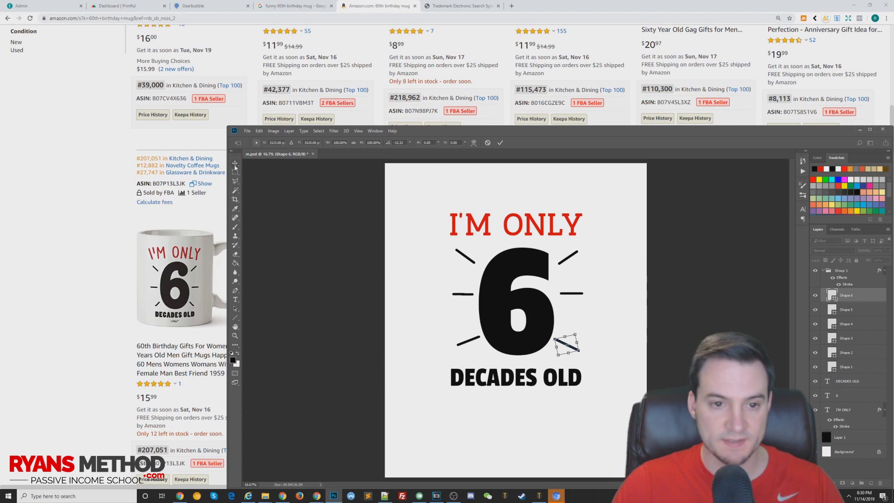
click(541, 264)
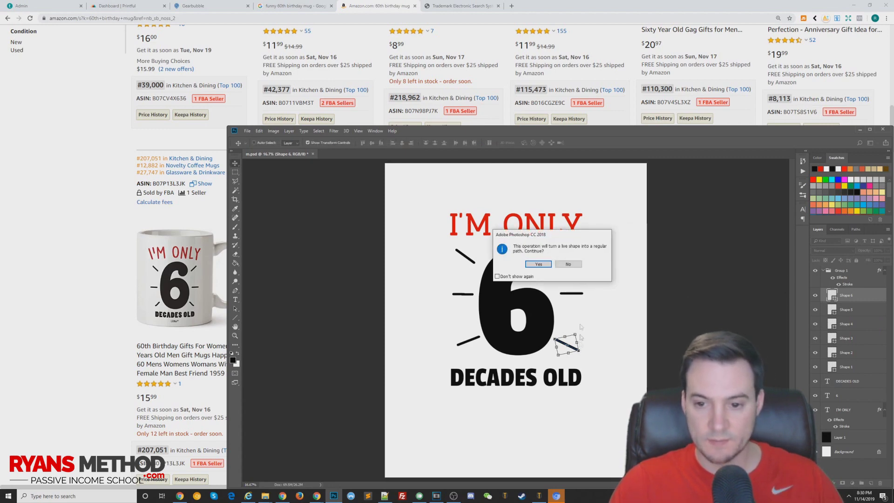
click(538, 265)
drag(570, 347, 577, 348)
key(ctrl+t)
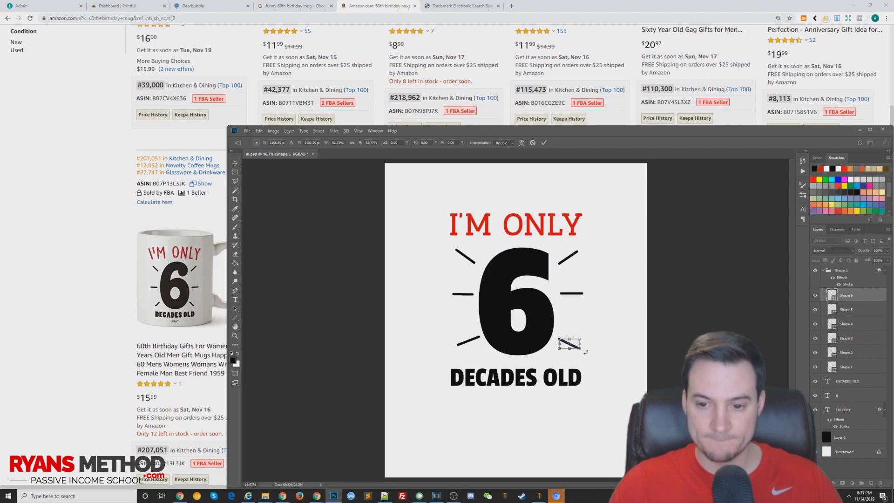
key(Return)
click(854, 336)
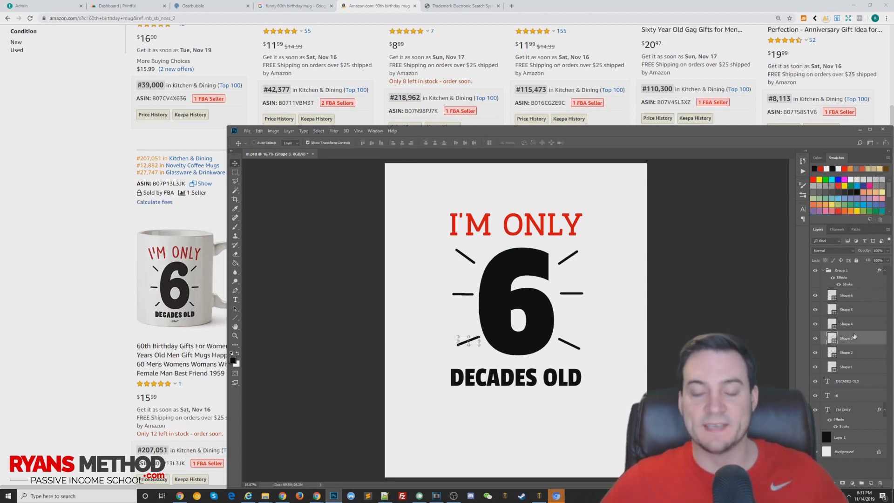
click(833, 448)
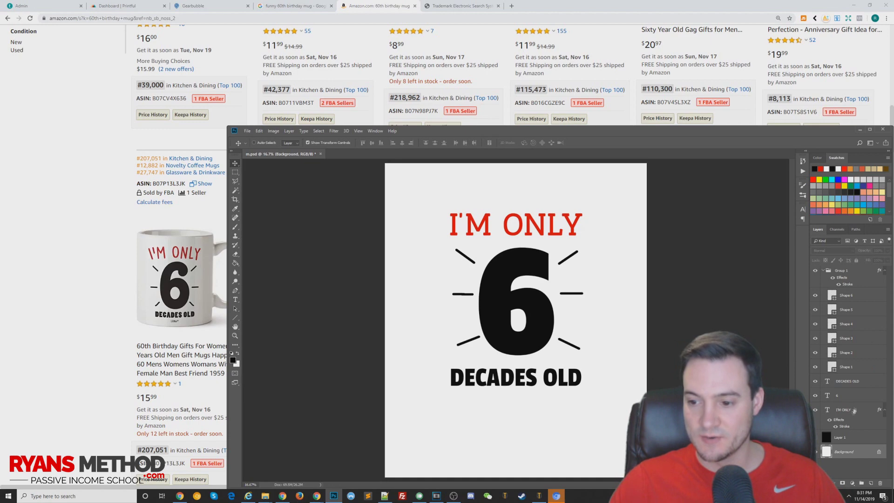
Step: Merge the design layers from the top layer down to the I'M ONLY text into one layer
click(842, 270)
shift+click(845, 410)
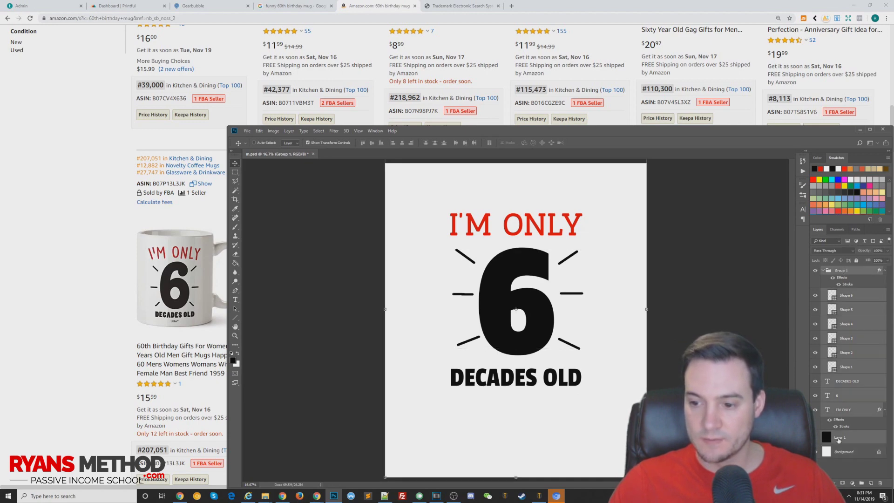
right_click(845, 409)
click(822, 349)
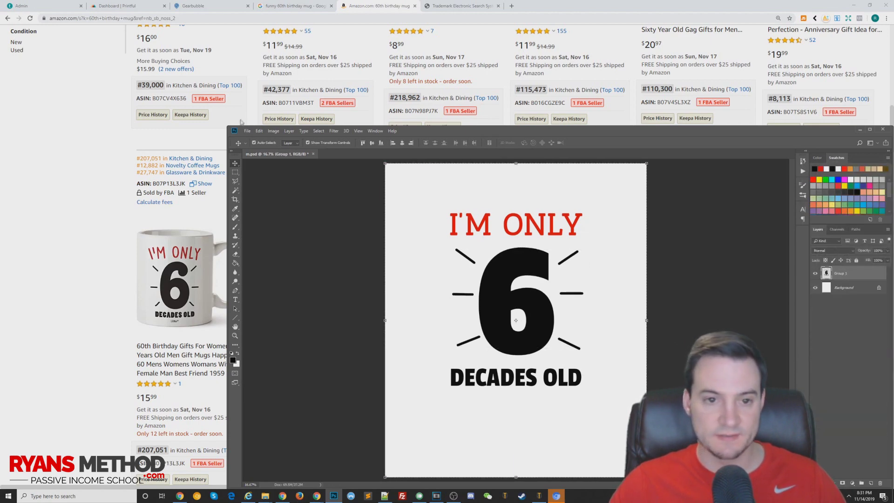
Step: Paste the merged design into a new document sized to it and hide the white background
key(ctrl+n)
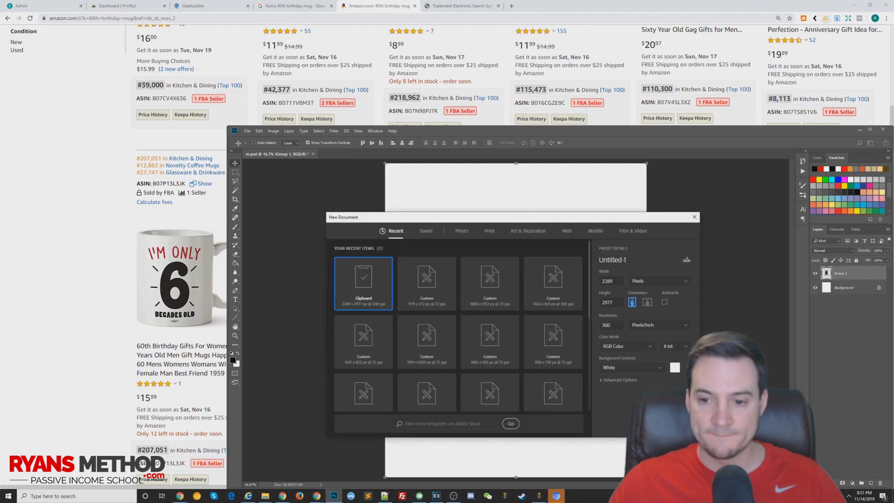
key(Return)
key(ctrl+v)
click(815, 287)
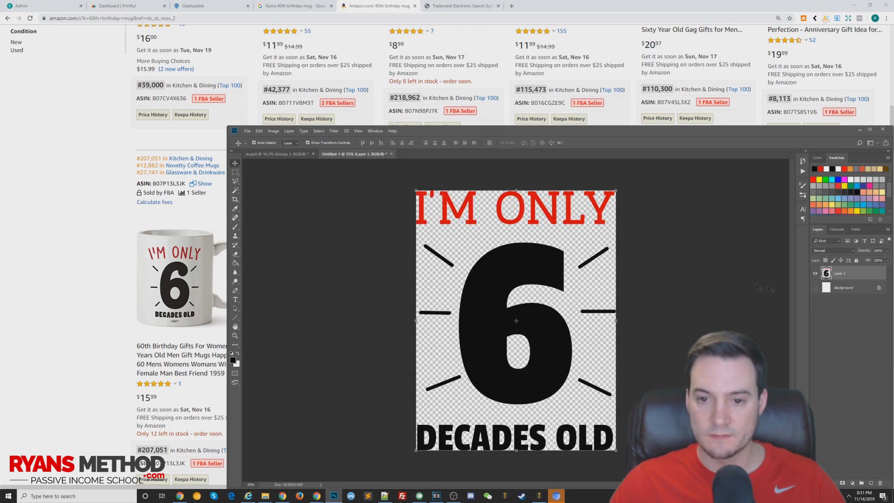
Step: Save it to the Desktop as a PNG named im-only-6-decades-old
key(ctrl+shift+s)
click(312, 350)
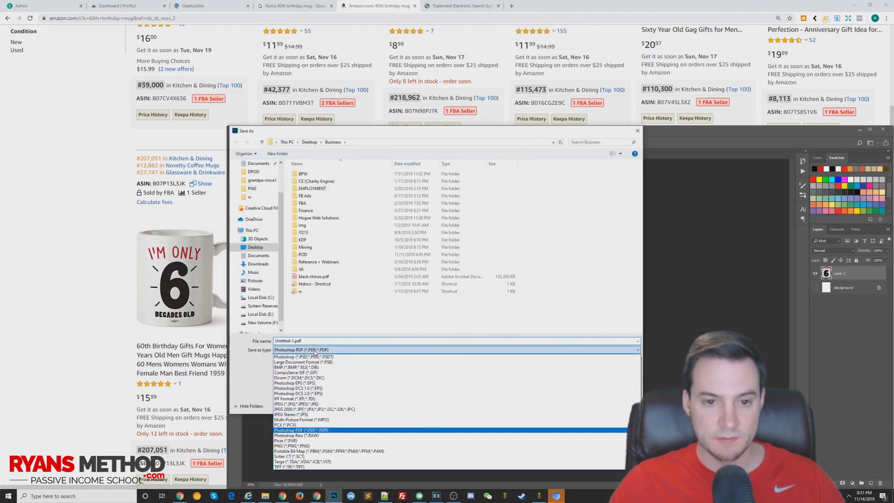
click(308, 446)
click(255, 247)
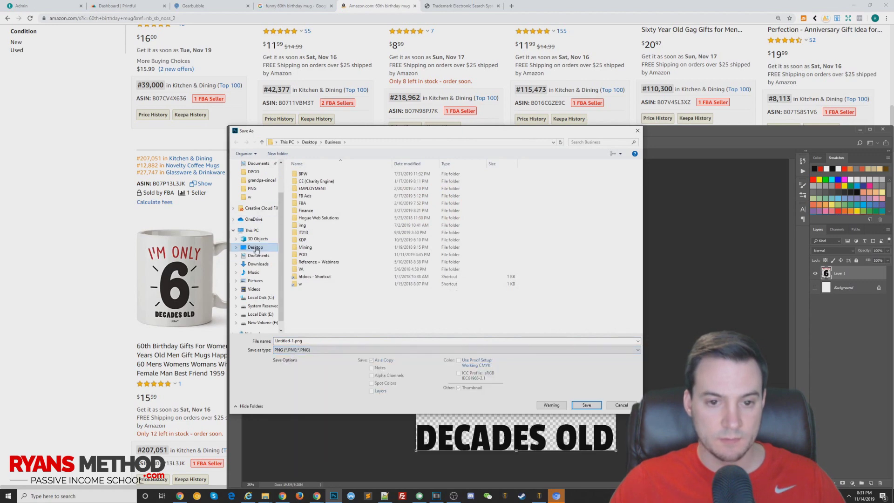
click(319, 341)
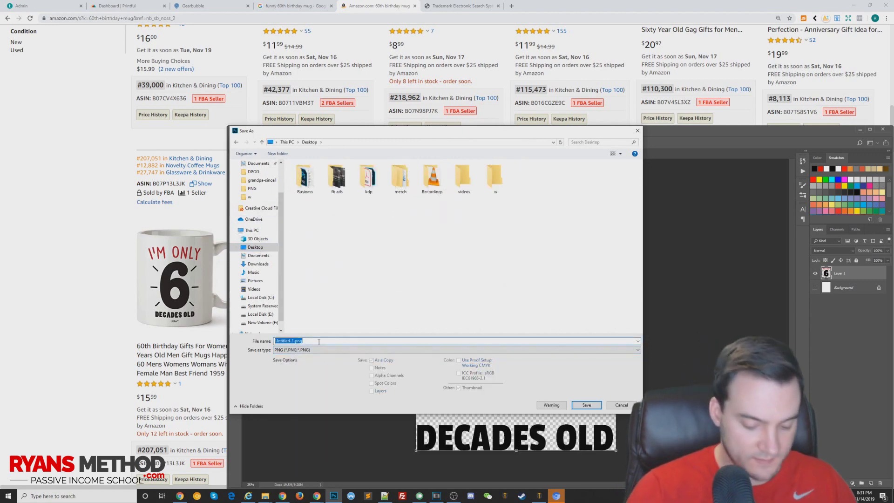
text(im-)
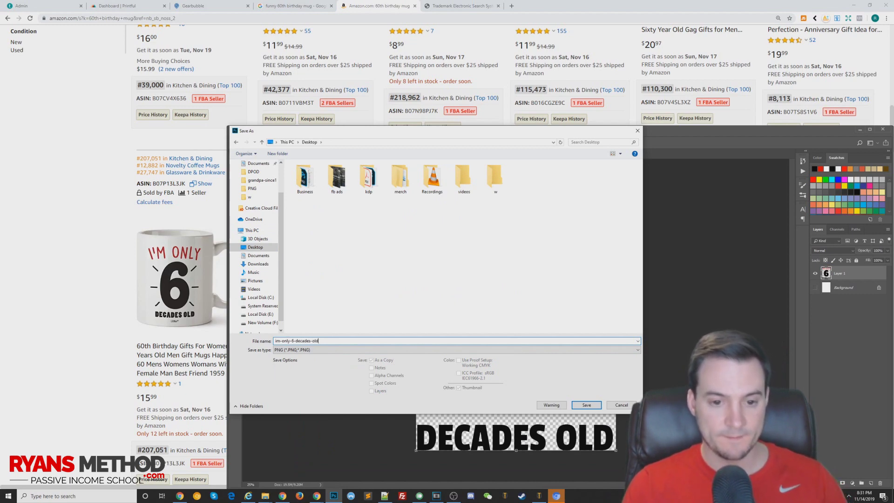
text(only-6-decades-old)
key(Return)
key(Return)
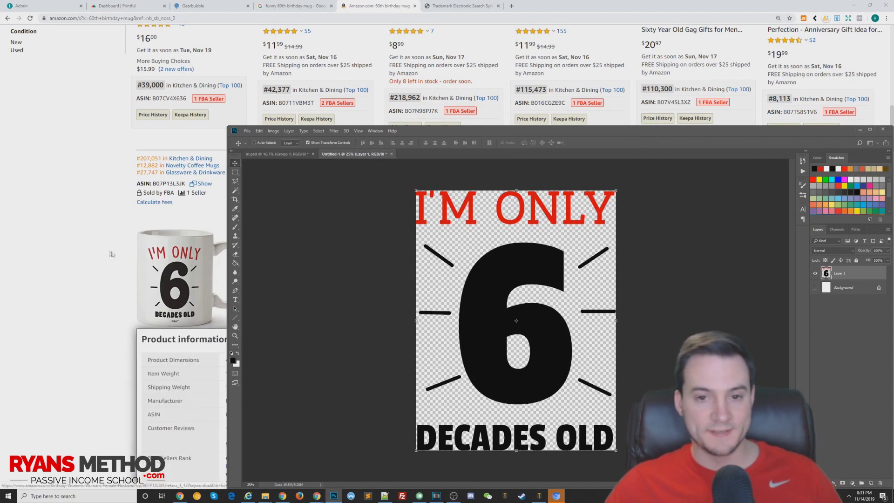
Step: Open etsy.com in a new browser tab and search for 'funny 60th birthday mug'
click(113, 193)
scroll(177, 235, down, 2)
key(ctrl+t)
text(etsy)
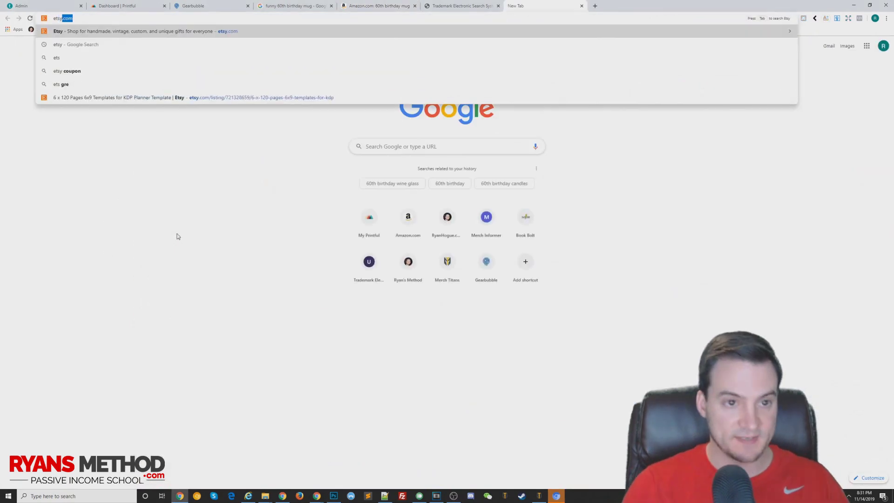
key(Return)
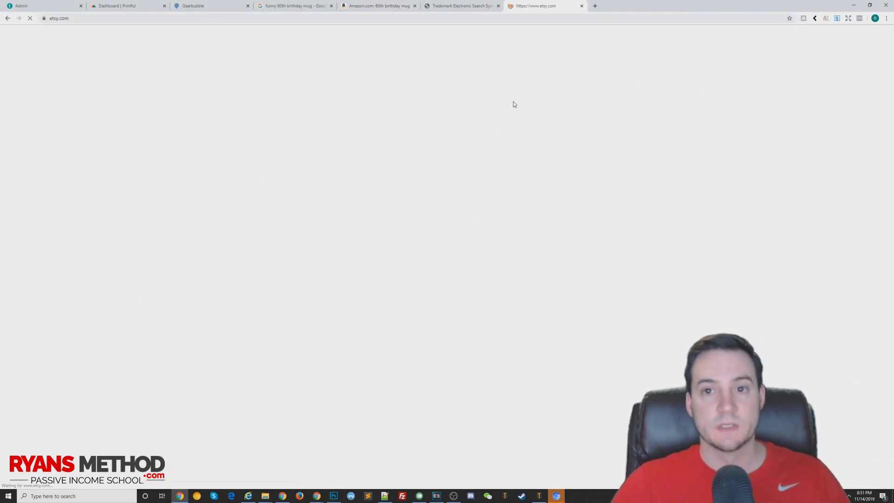
click(254, 39)
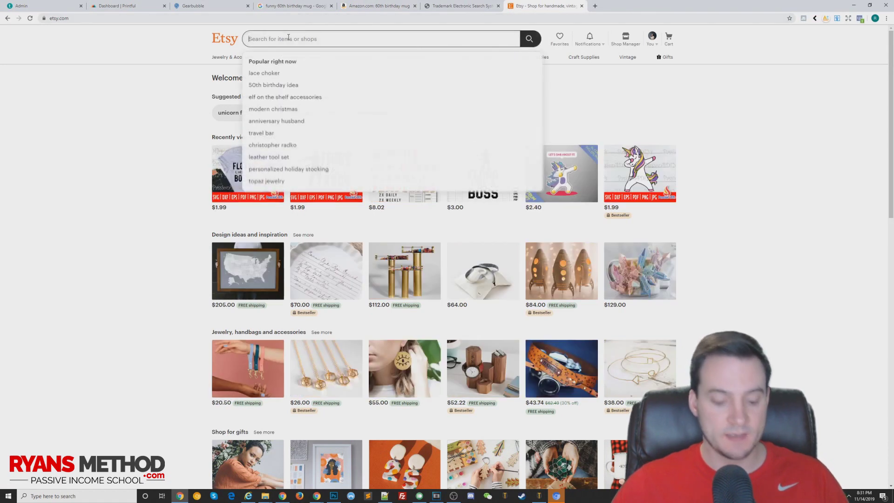
text(funny 60th birthday mug)
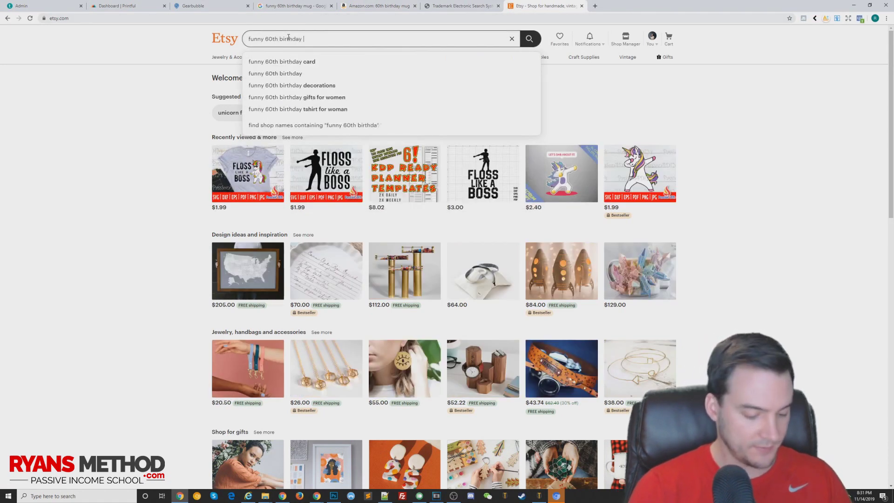
key(Return)
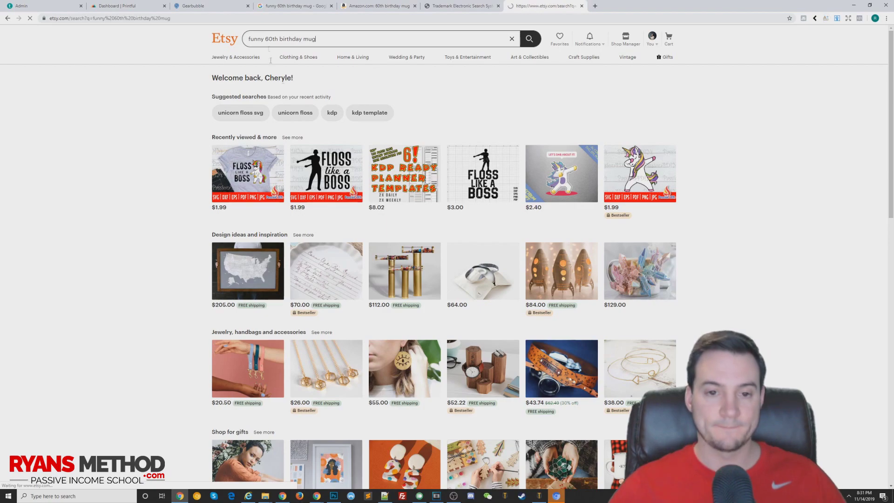
Step: Scroll through the 612 mug results for competing designs, then return to the Photoshop design
scroll(156, 246, down, 2)
scroll(156, 246, down, 5)
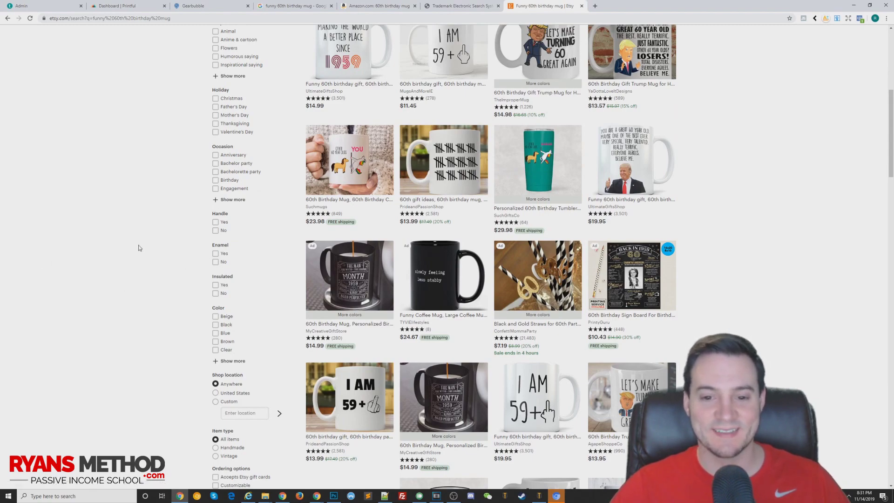
scroll(140, 248, down, 4)
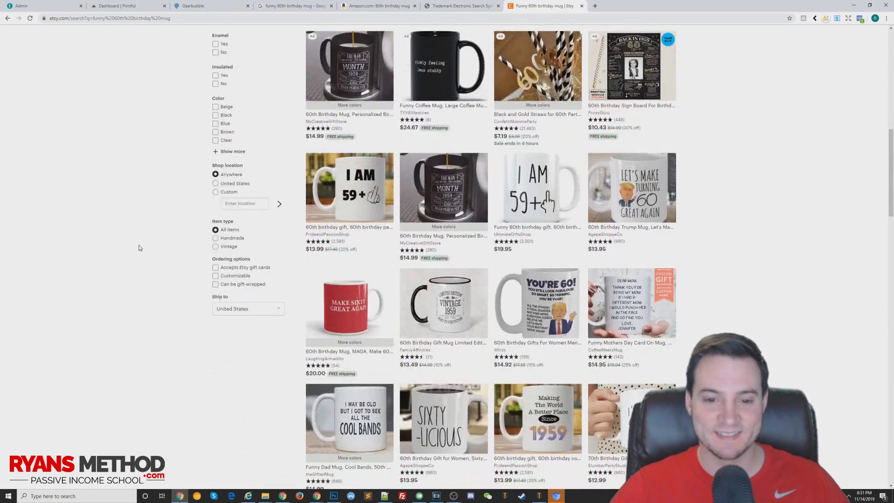
scroll(138, 247, down, 2)
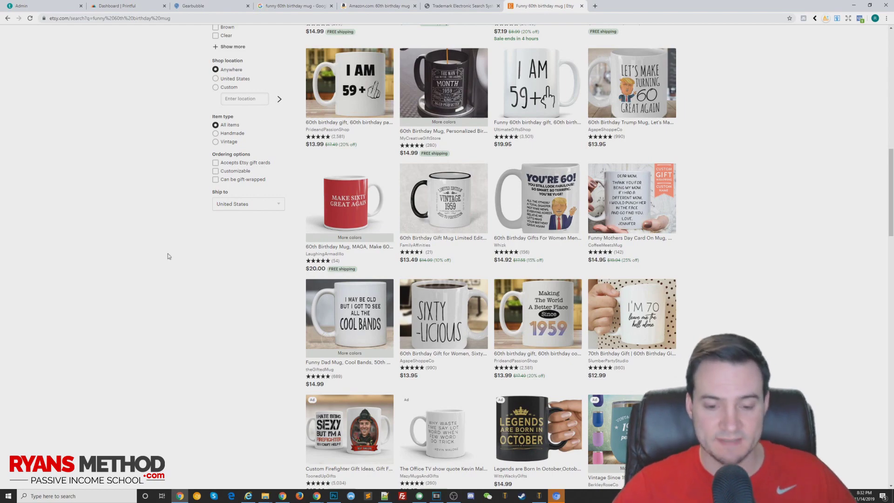
scroll(125, 256, down, 3)
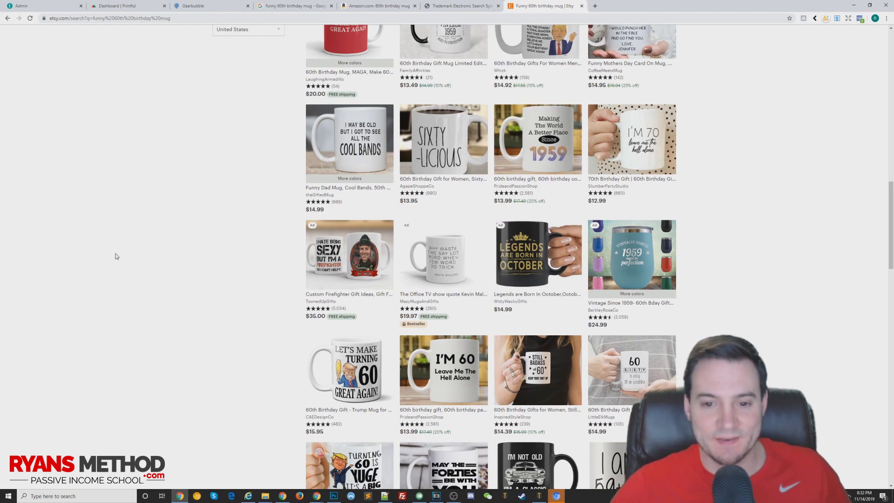
scroll(116, 256, down, 4)
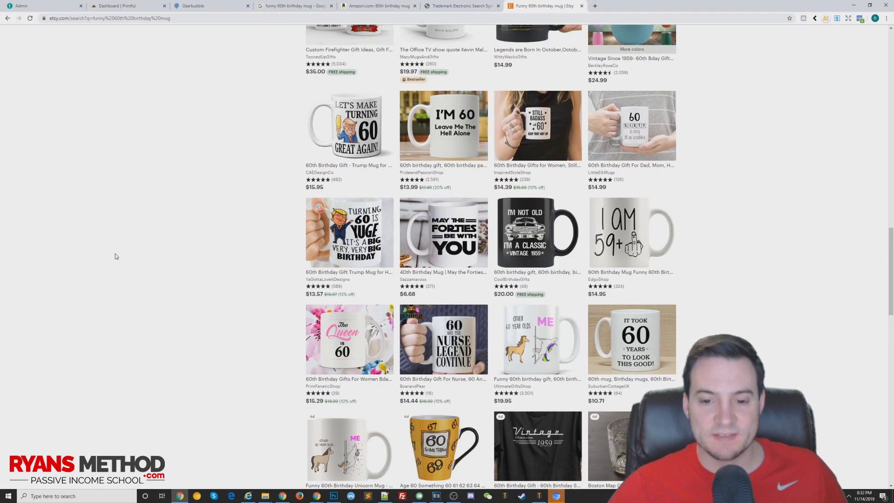
scroll(216, 260, down, 8)
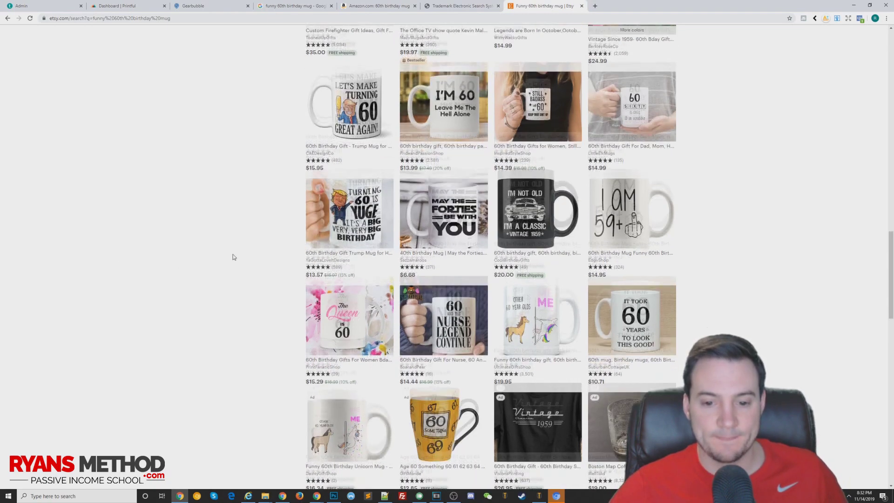
scroll(232, 257, down, 3)
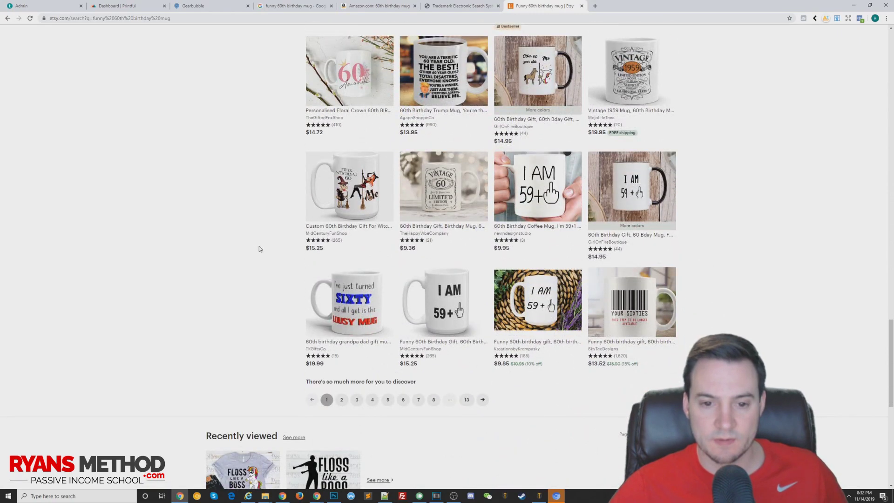
scroll(259, 248, up, 15)
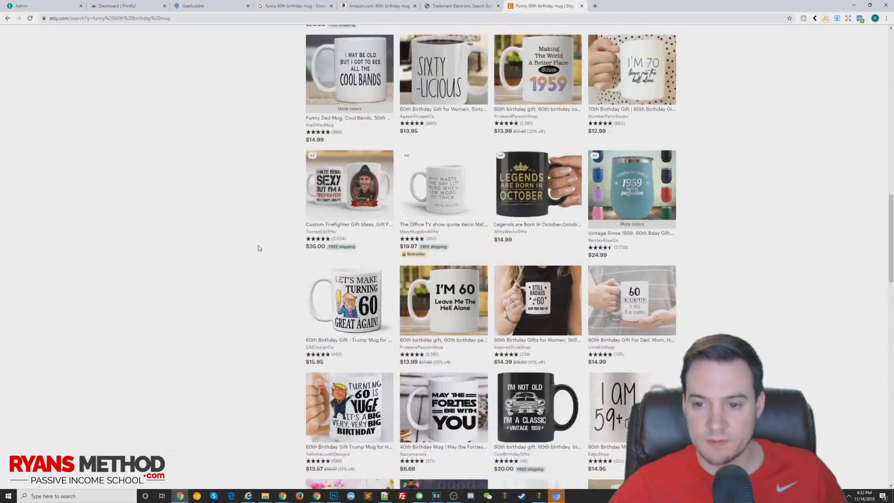
scroll(259, 248, up, 10)
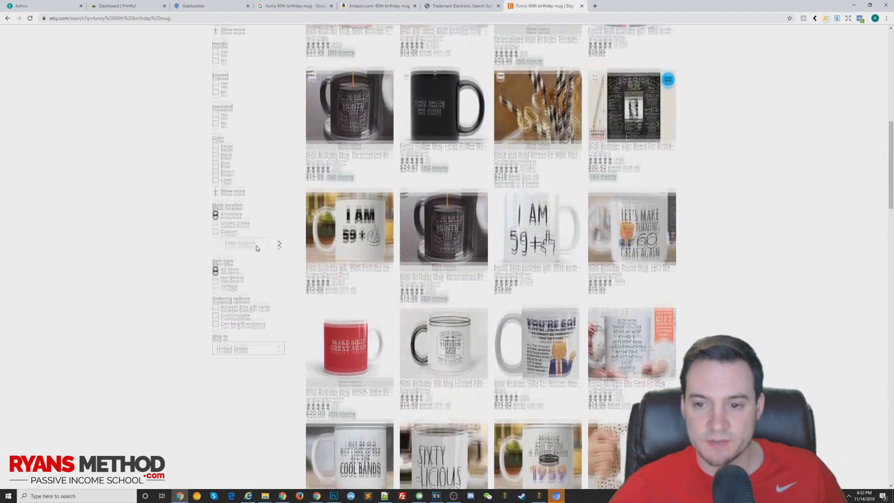
scroll(256, 247, up, 12)
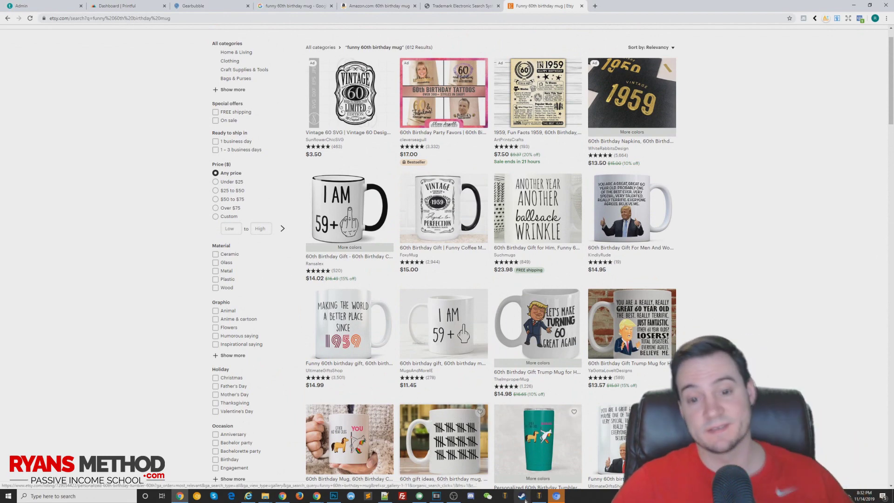
click(333, 495)
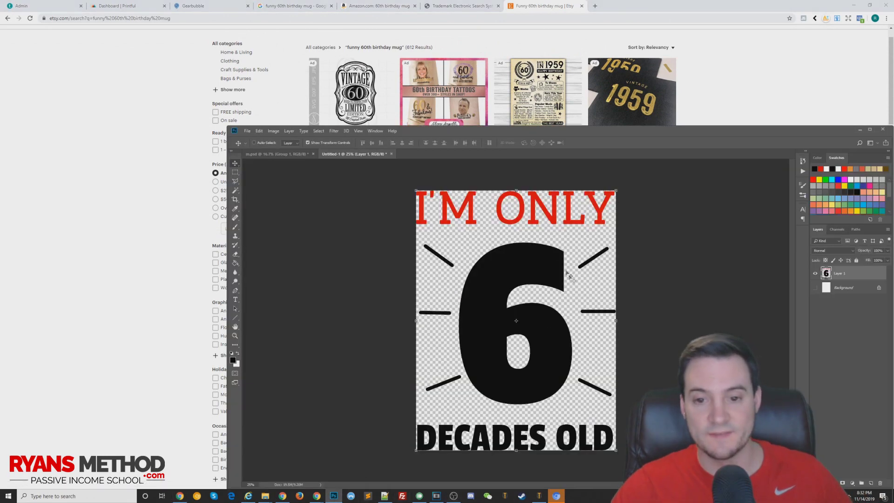
Step: In m.psd, delete Group 1 and draw a text box across the upper canvas
key(ctrl+Tab)
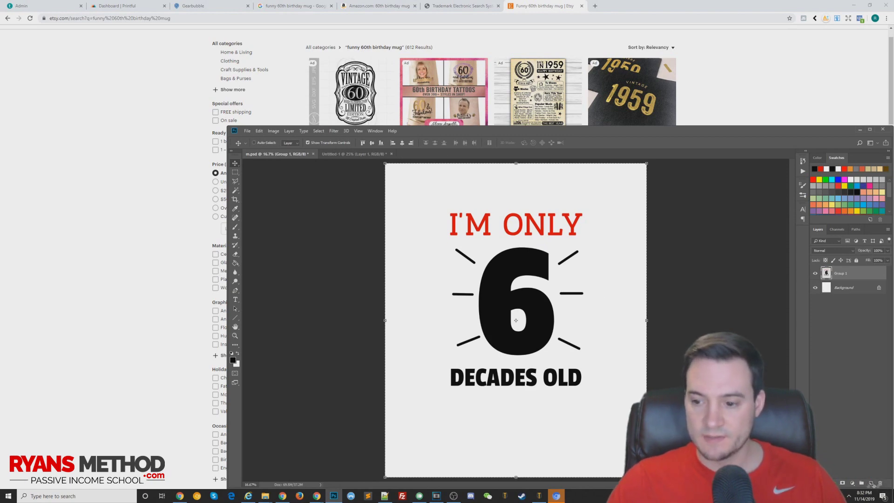
key(Delete)
key(t)
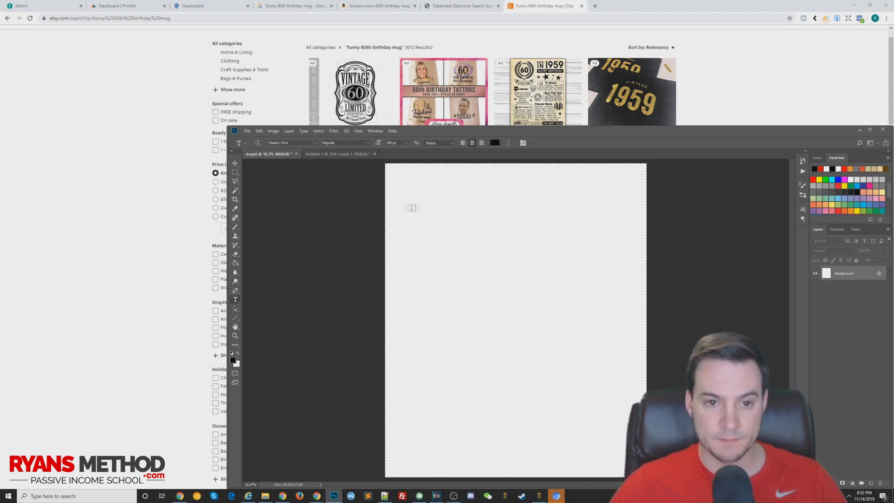
drag(385, 201, 651, 359)
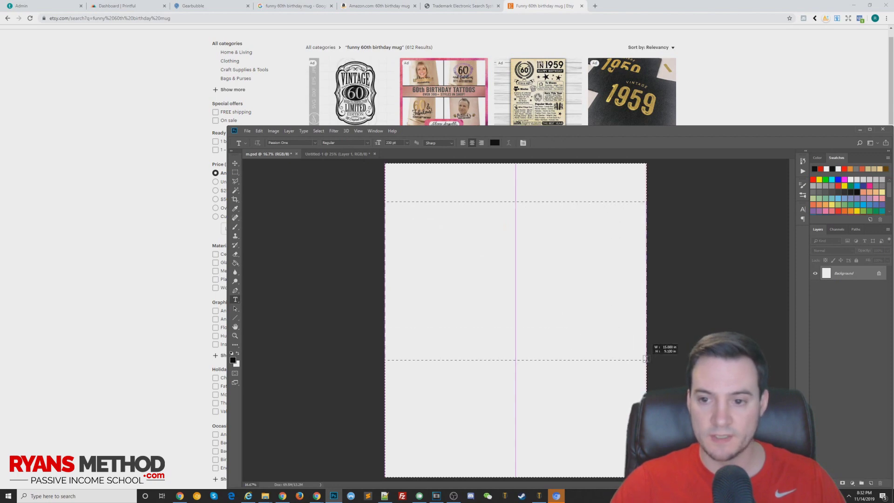
Step: Type MAKING and set it in the Alegreya Sans SC font
text(MAKING)
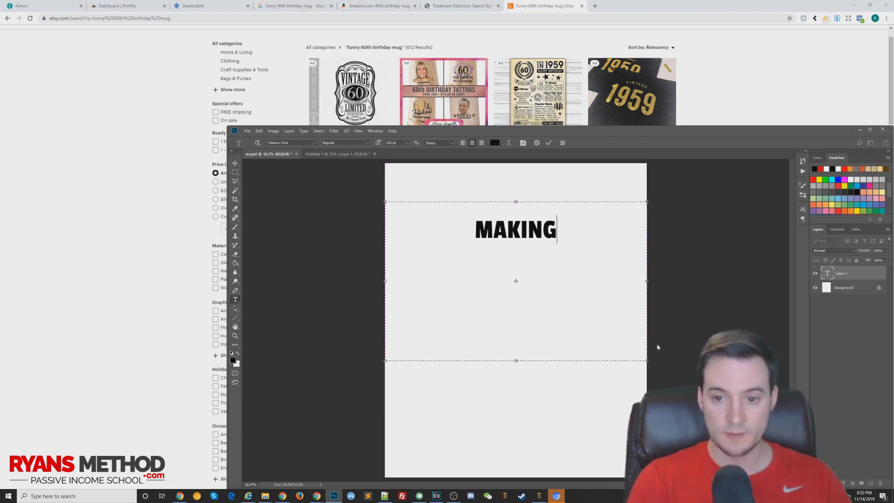
key(alt+Tab)
key(alt+Tab)
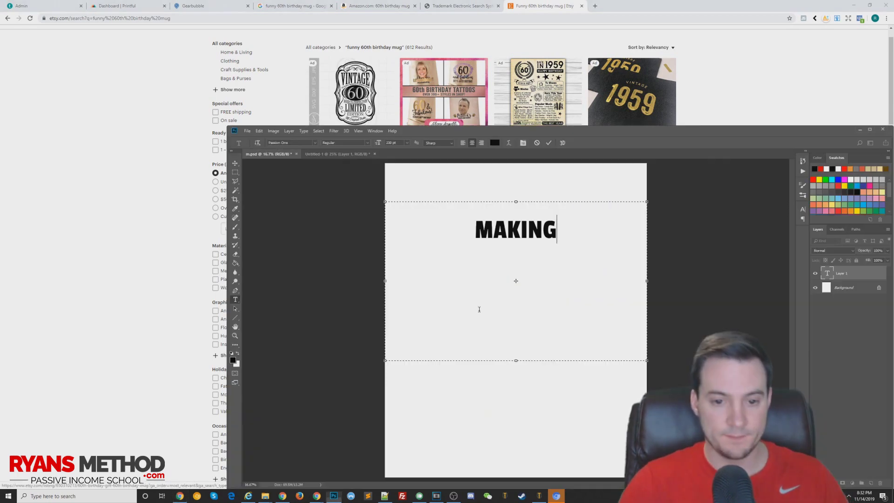
key(ctrl+a)
click(315, 143)
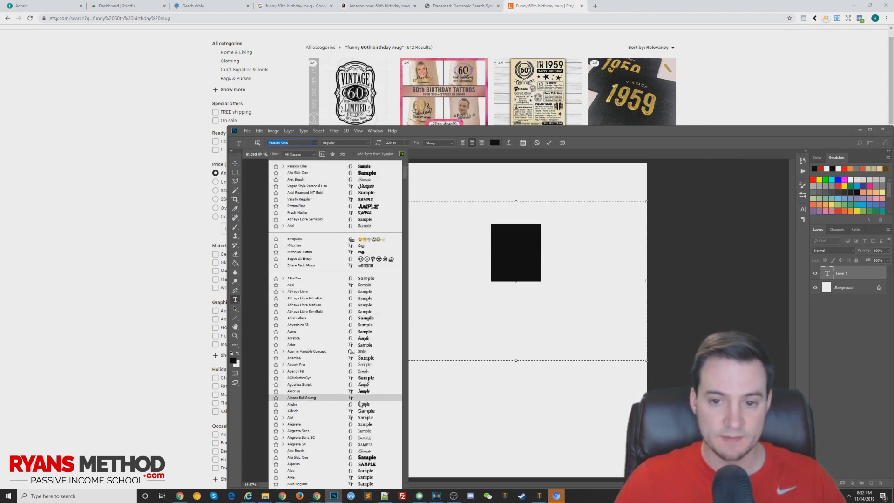
scroll(362, 400, down, 3)
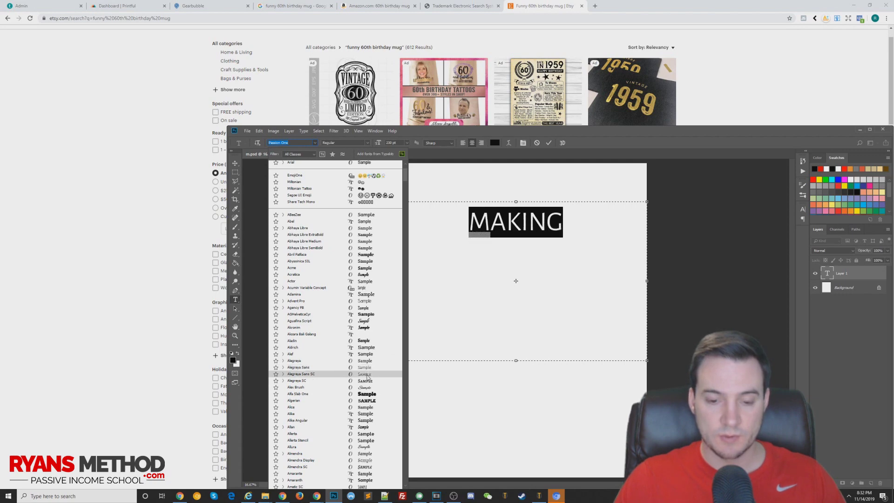
click(368, 376)
Step: Extend the first line to MAKING THE WORLD and bring up the character settings
click(579, 229)
text(THE)
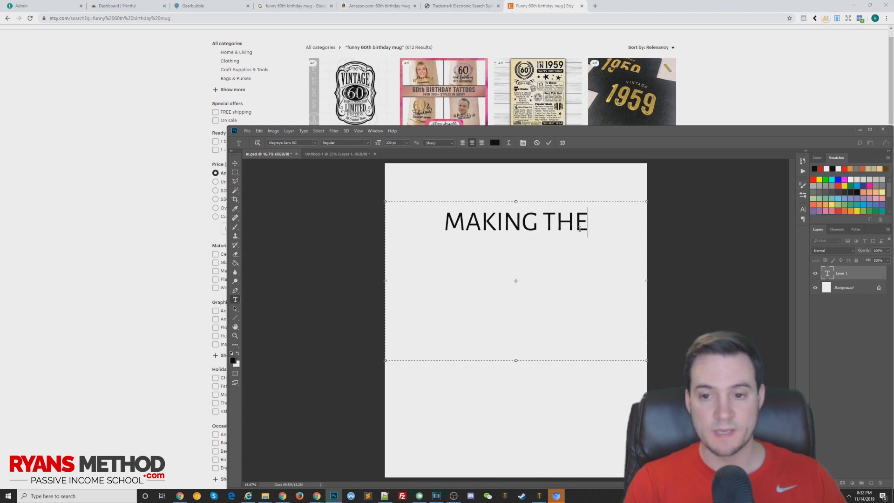
text( WORLD)
key(Return)
text(A)
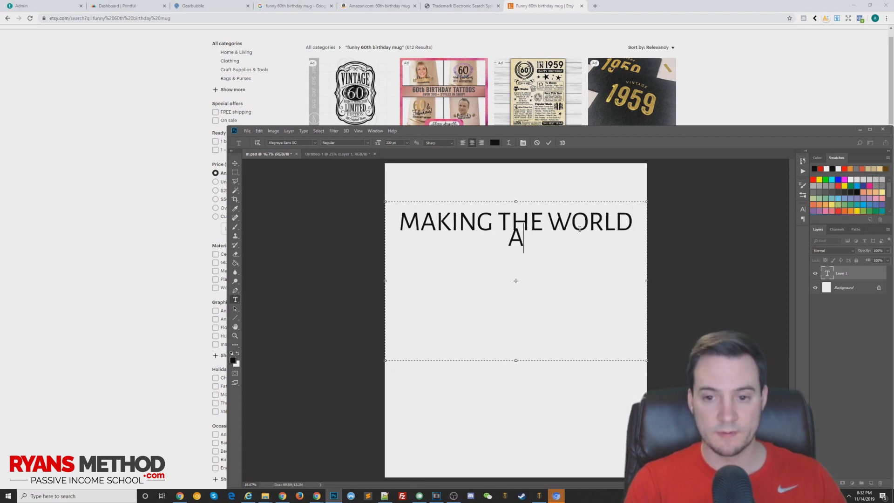
key(BackSpace)
key(ctrl+a)
click(802, 209)
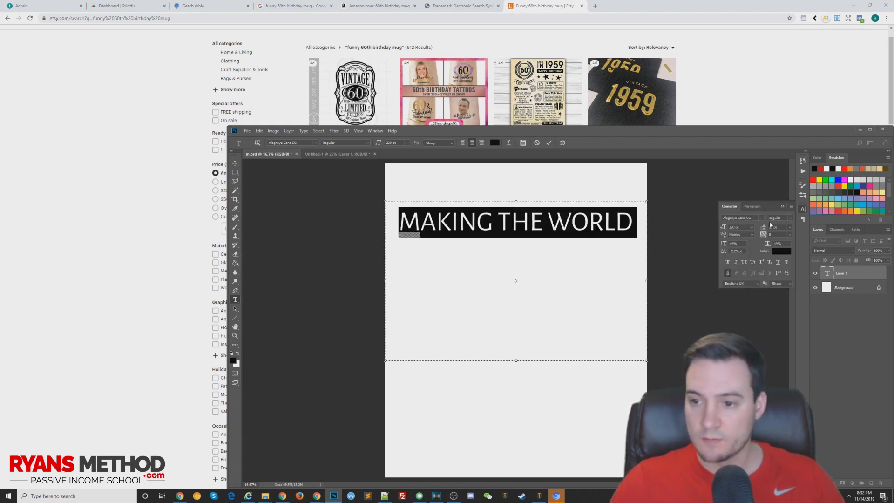
Step: Add A BETTER PLACE and SINCE as the second and third lines, then commit the text
click(615, 234)
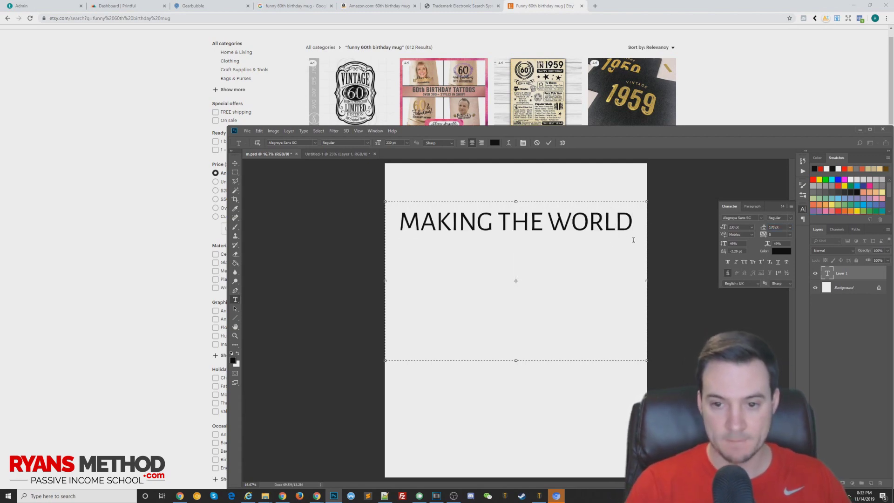
key(Return)
text(A BETTER PLACE)
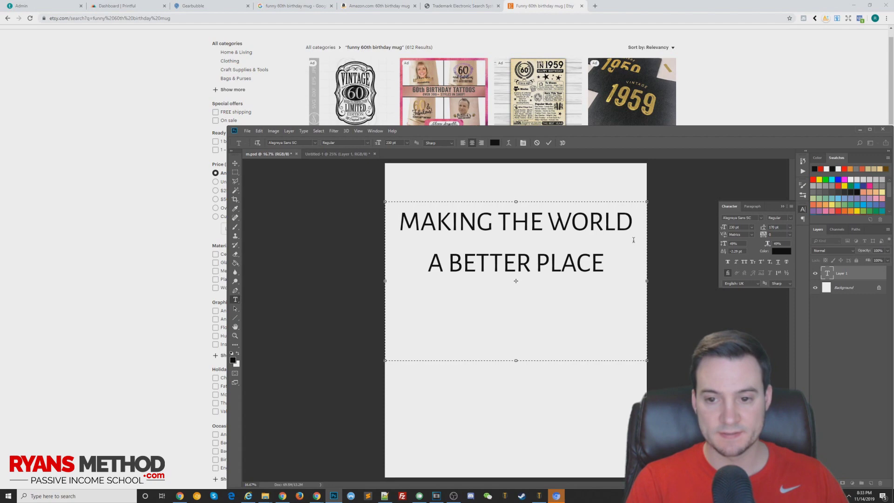
key(alt+Tab)
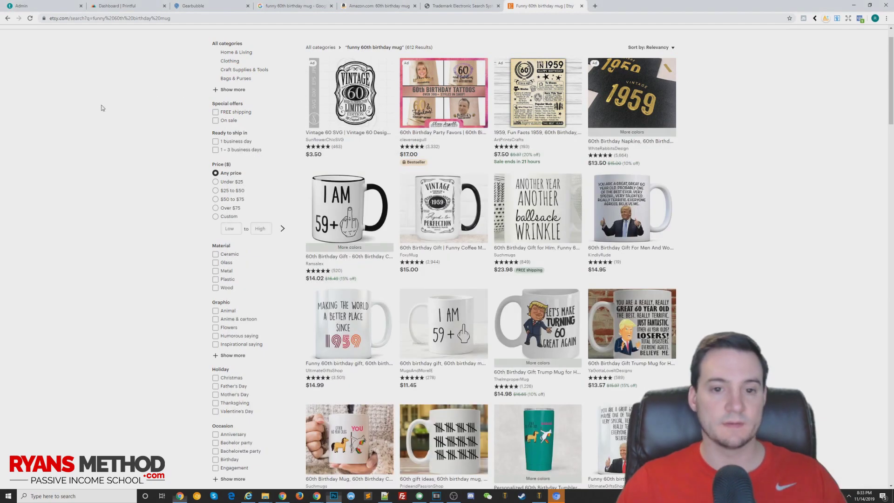
key(alt+Tab)
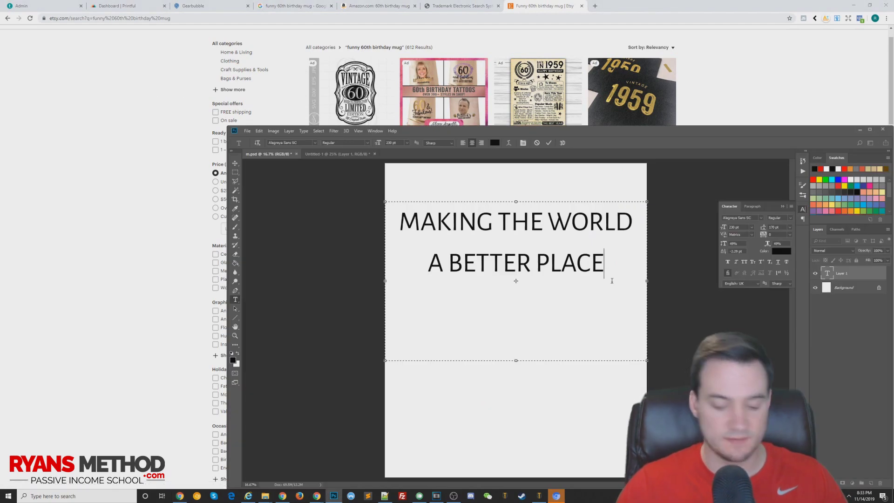
key(Return)
text(SINCE)
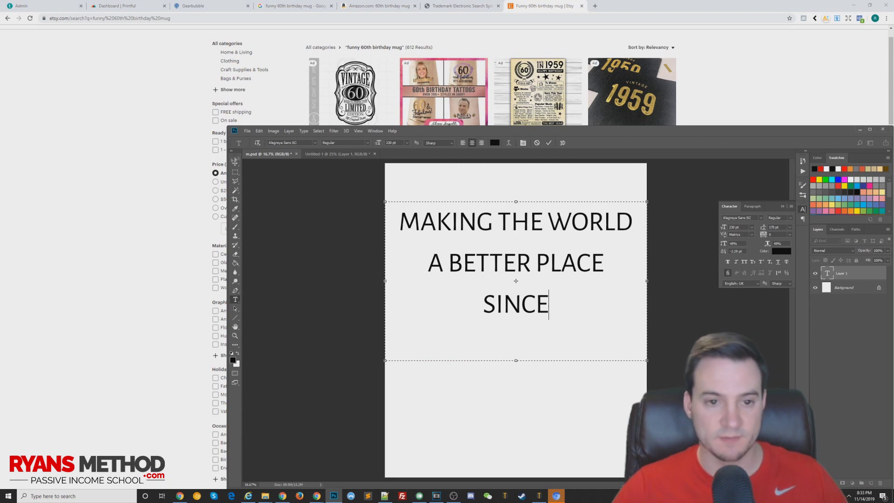
click(235, 163)
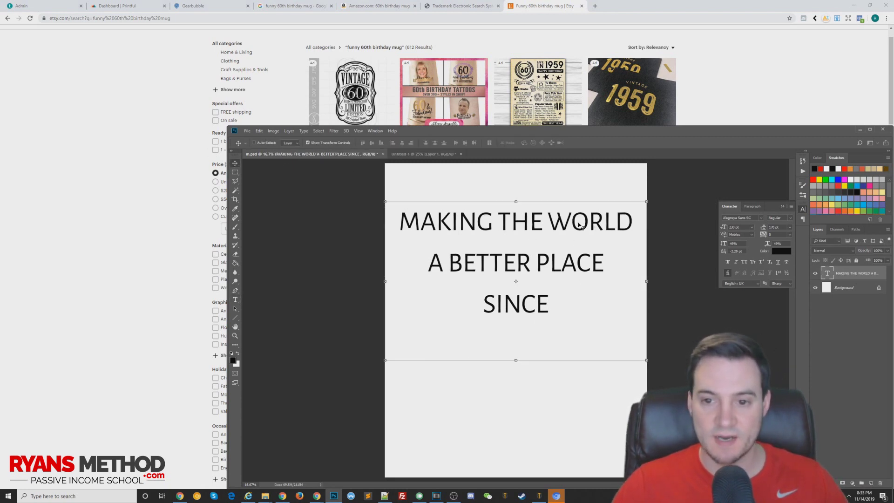
Step: Apply a 4 px black Stroke layer style to the MAKING THE WORLD headline layer
double_click(579, 225)
click(695, 253)
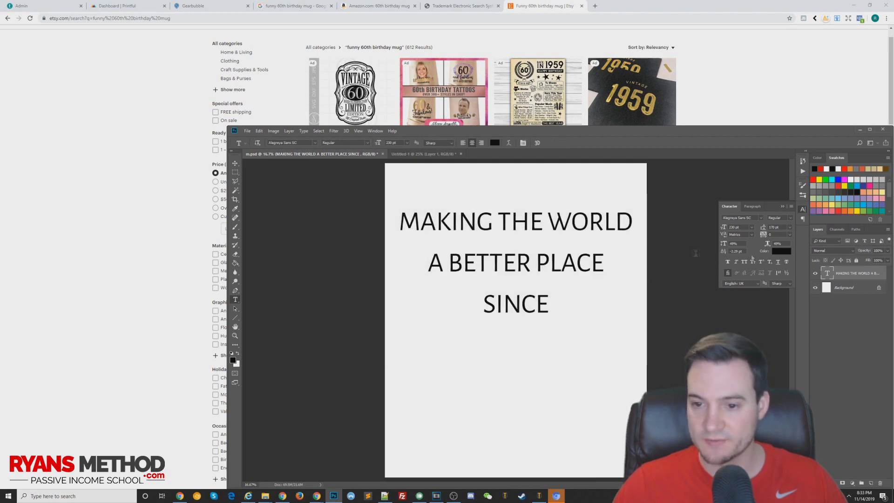
double_click(567, 220)
click(862, 282)
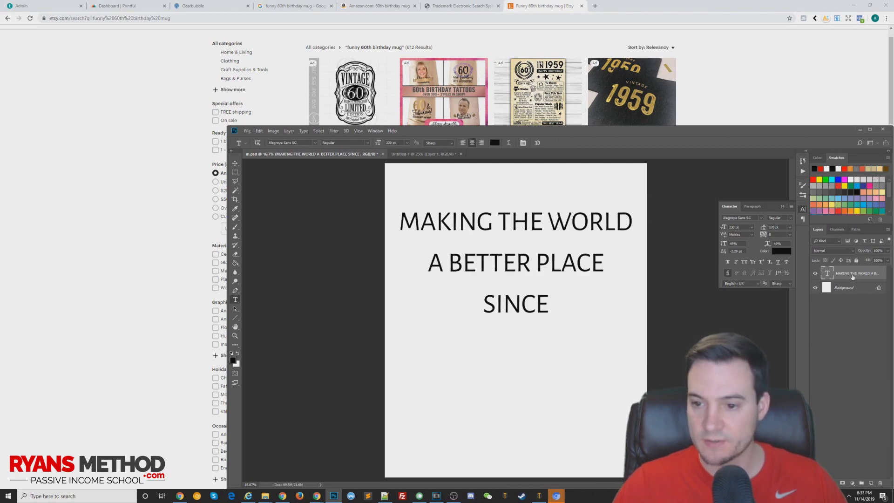
right_click(853, 278)
click(792, 192)
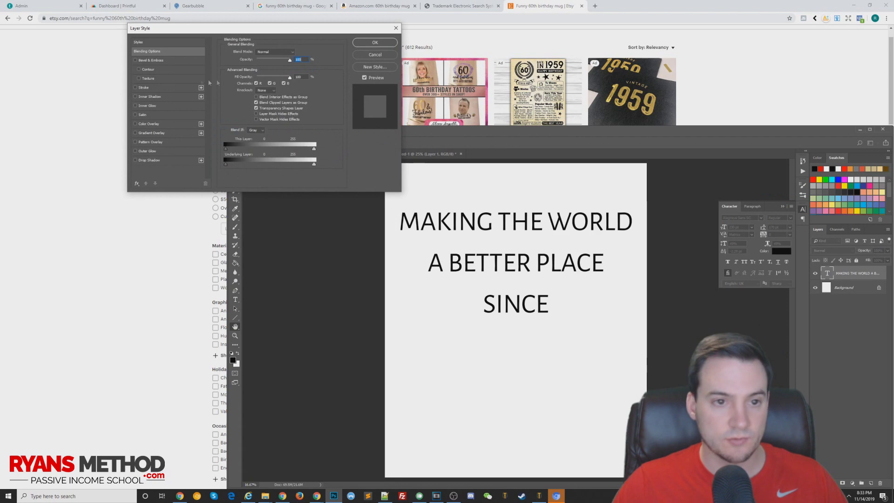
click(143, 88)
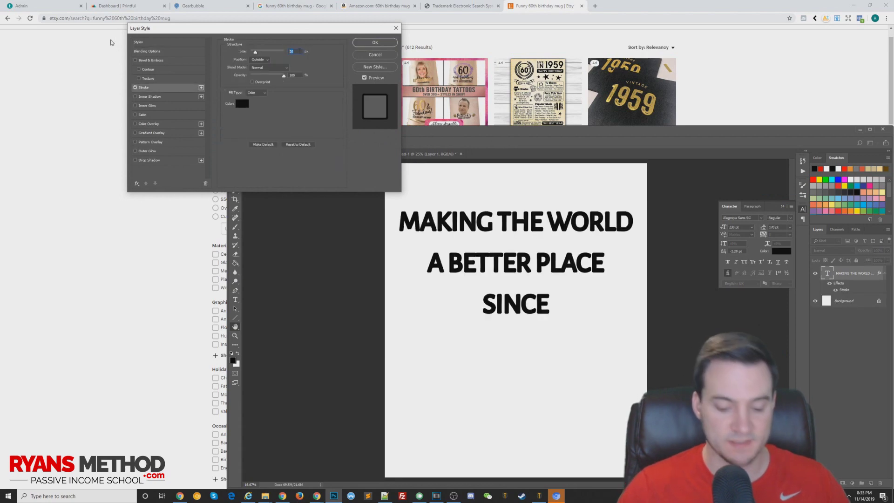
text(80)
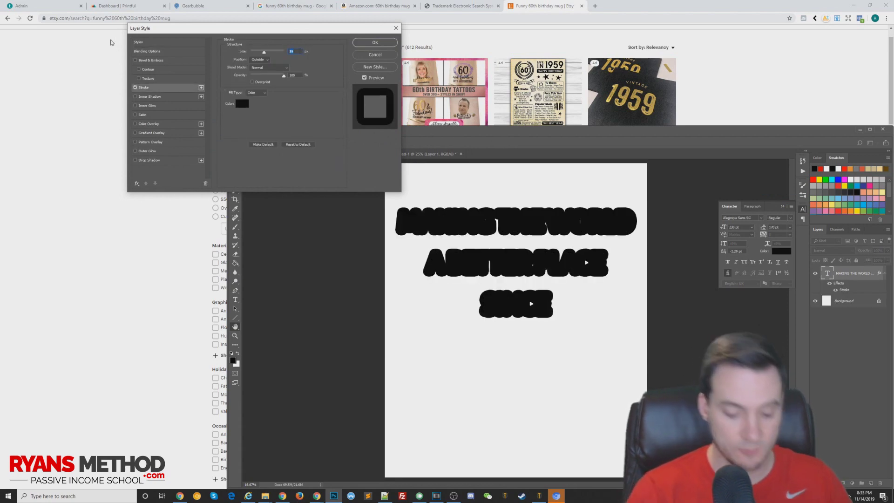
text(8)
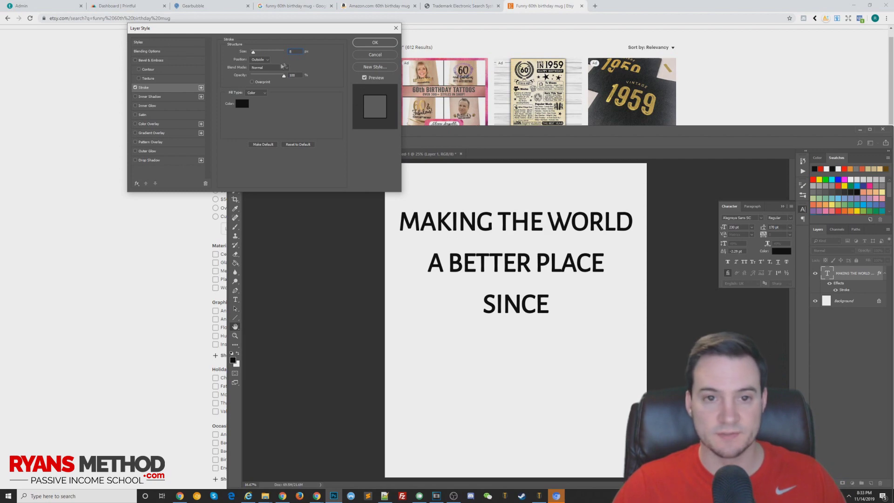
drag(243, 52, 239, 55)
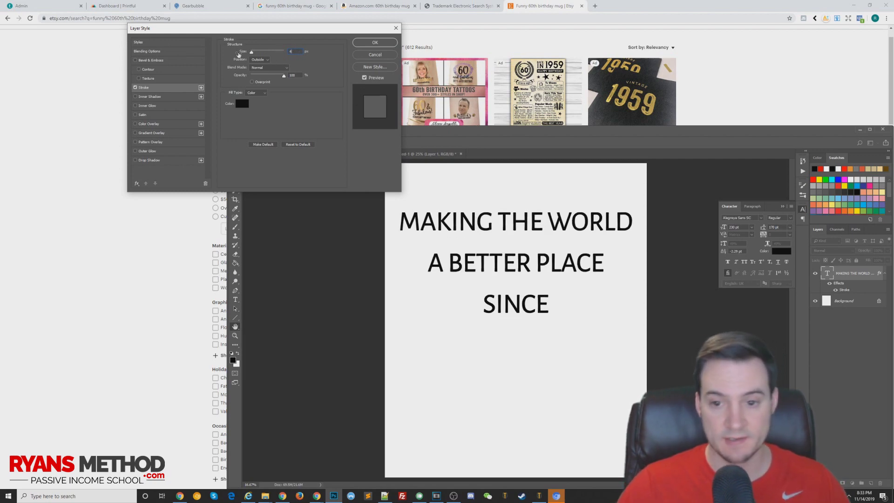
click(375, 42)
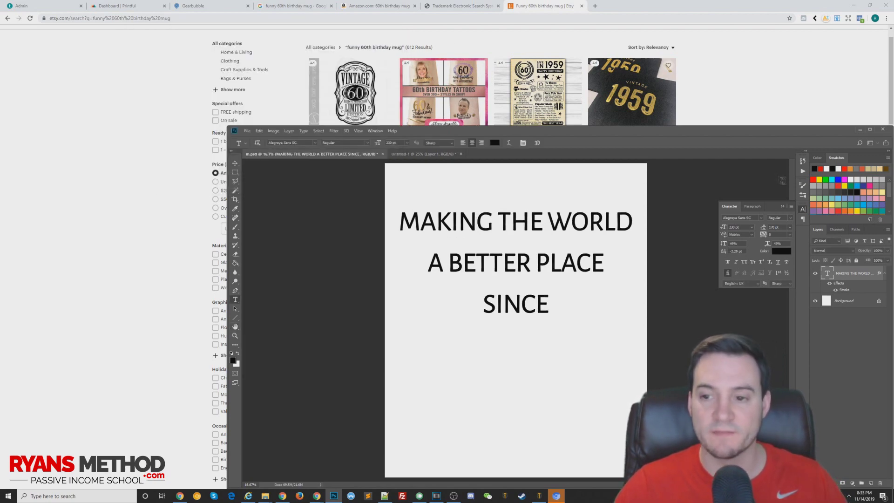
click(782, 207)
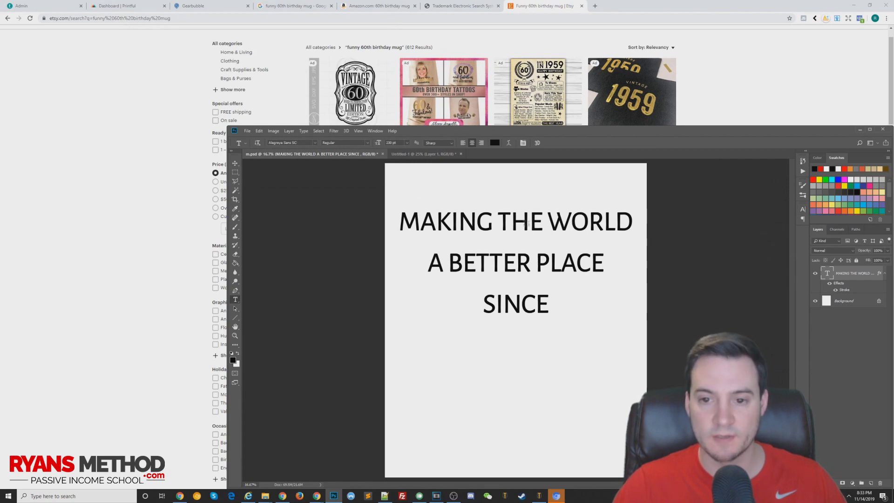
click(580, 222)
Step: Set the tracking of the MAKING THE WORLD line to -25
drag(628, 222, 360, 221)
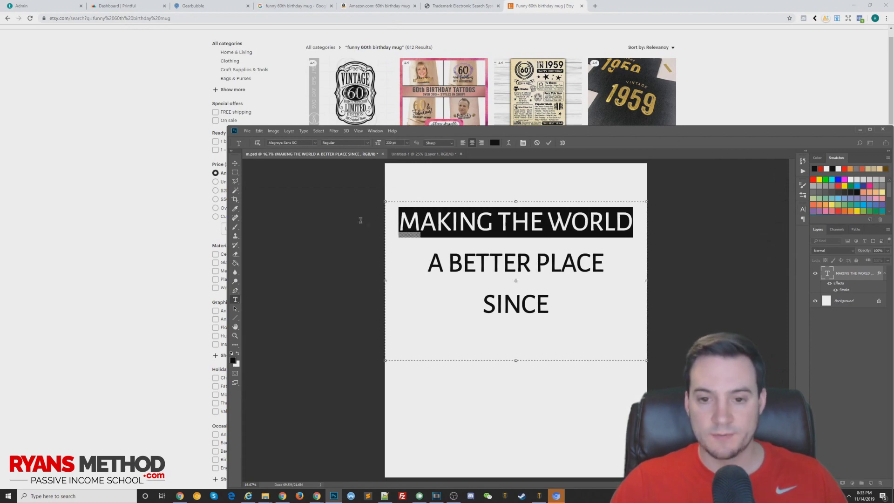
click(804, 210)
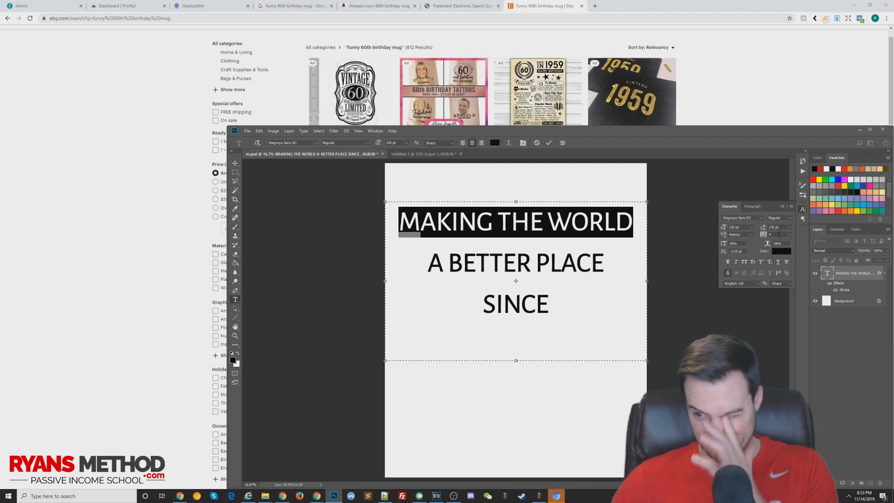
text(-25)
key(Return)
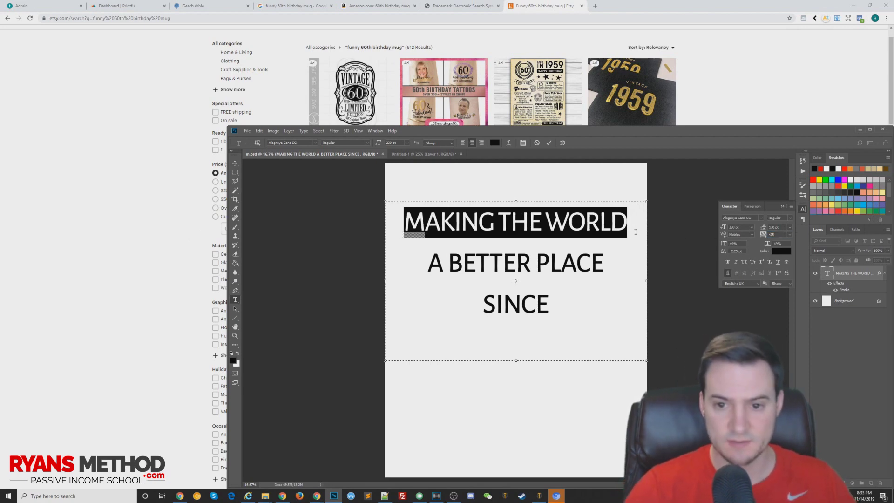
Step: Commit the headline and draw a new empty text box below SINCE
click(236, 164)
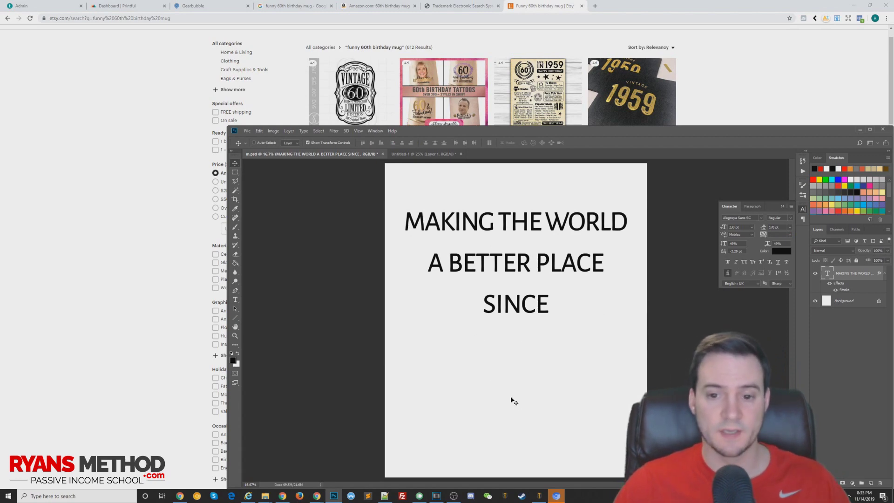
key(t)
drag(386, 320, 647, 449)
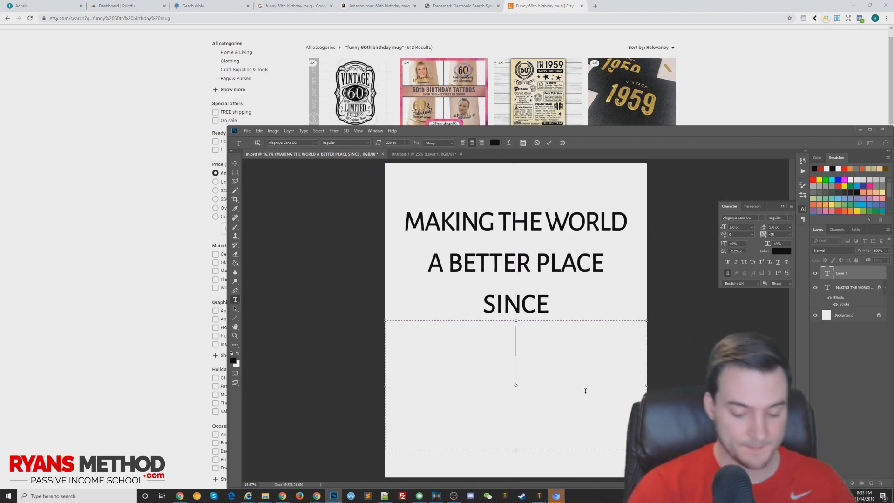
Step: Type the year 1959 and set it in the Passion One font
text(1950)
key(BackSpace)
text(9)
key(ctrl+a)
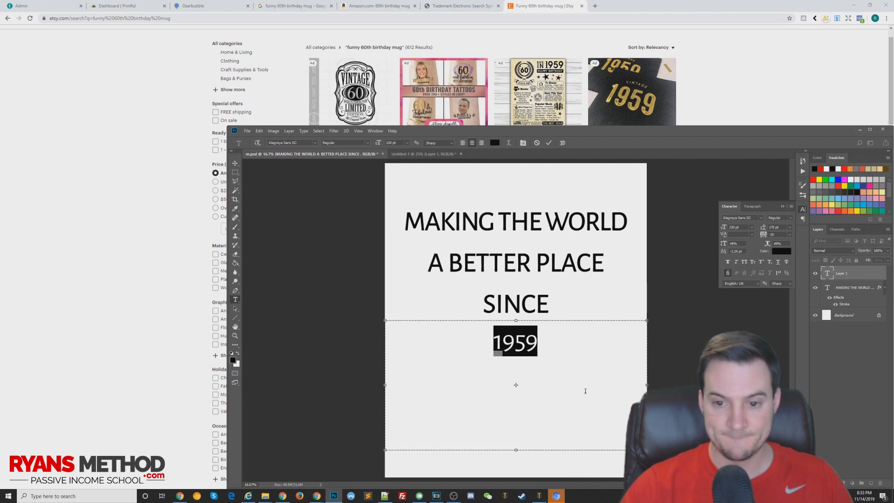
click(314, 144)
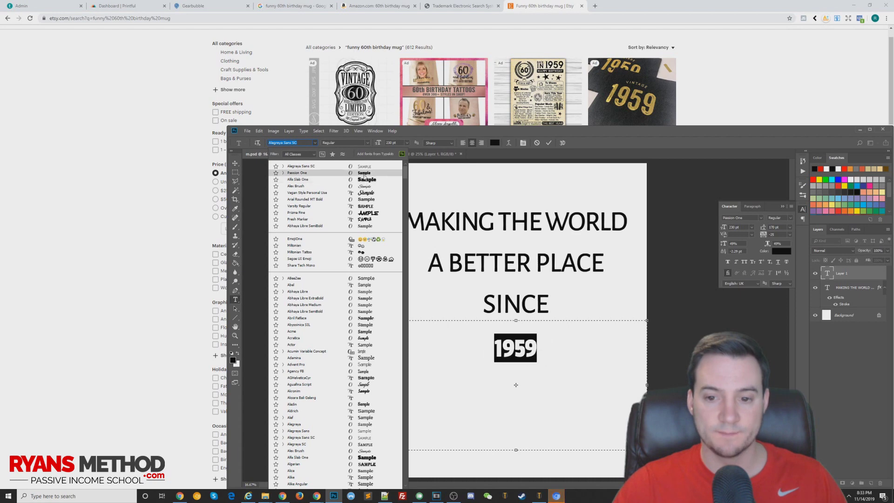
click(365, 174)
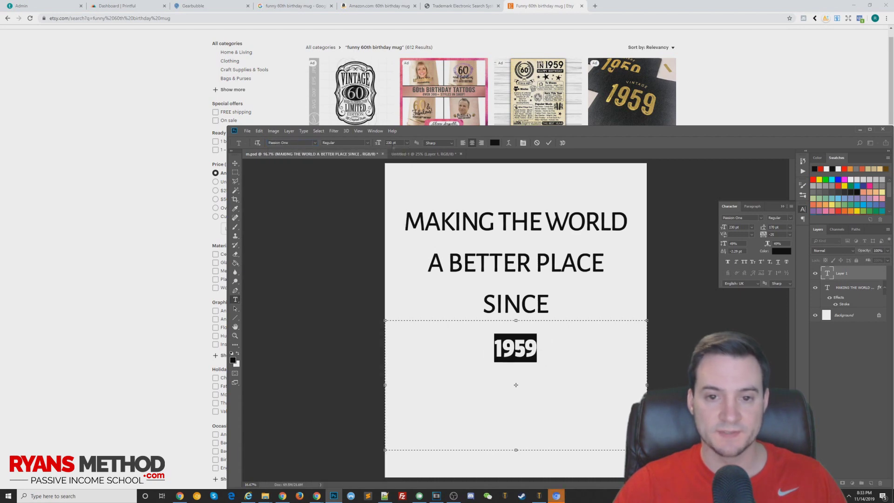
Step: Give 1959 a 600 pt size and wider tracking, then move it up toward SINCE
key(Return)
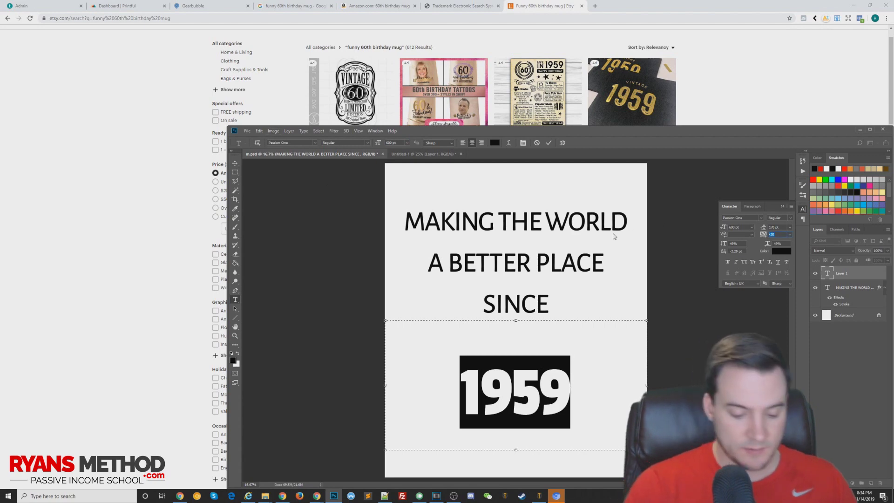
key(Return)
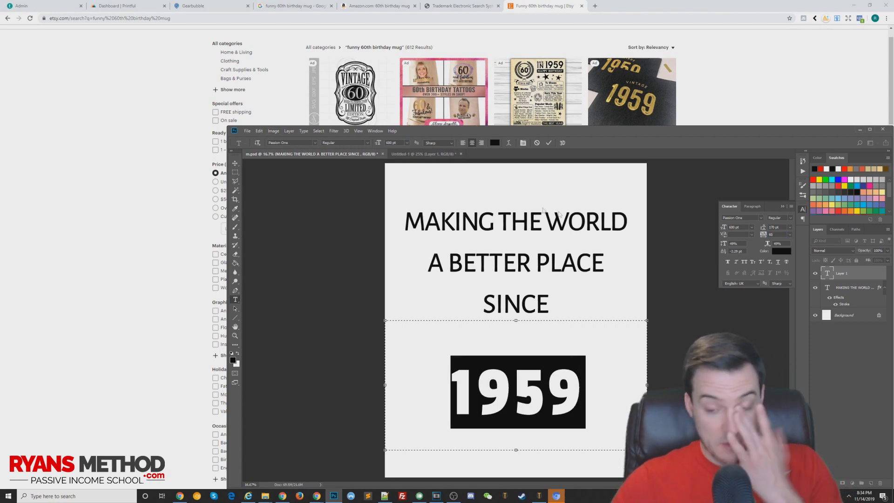
click(235, 163)
drag(536, 380, 534, 347)
Step: Resize 1959 to 950 pt, enlarge its text box, and position it just under SINCE
double_click(534, 347)
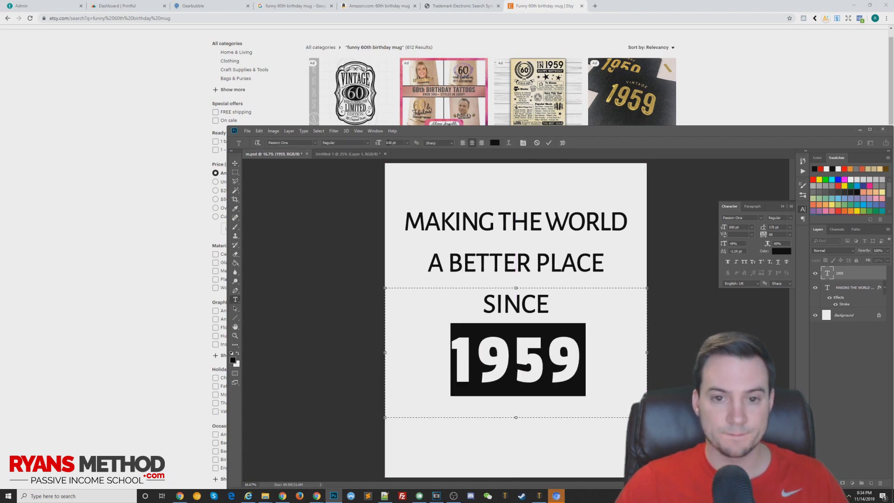
key(Return)
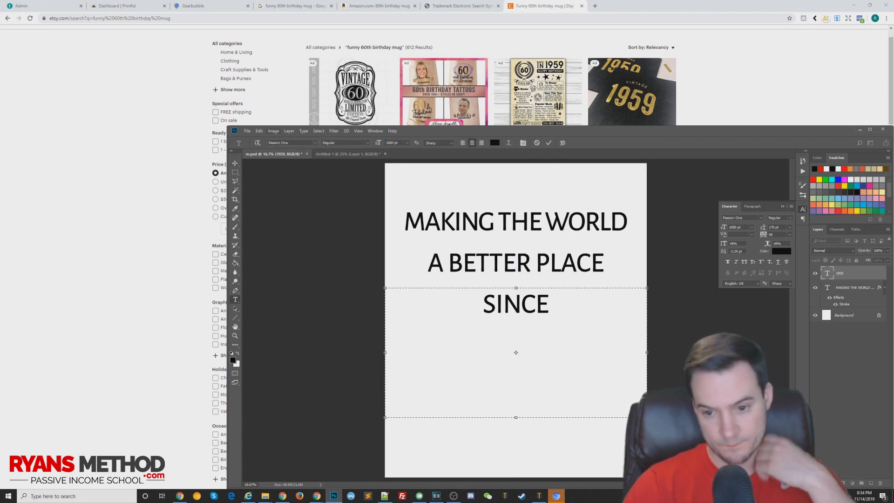
drag(519, 419, 516, 484)
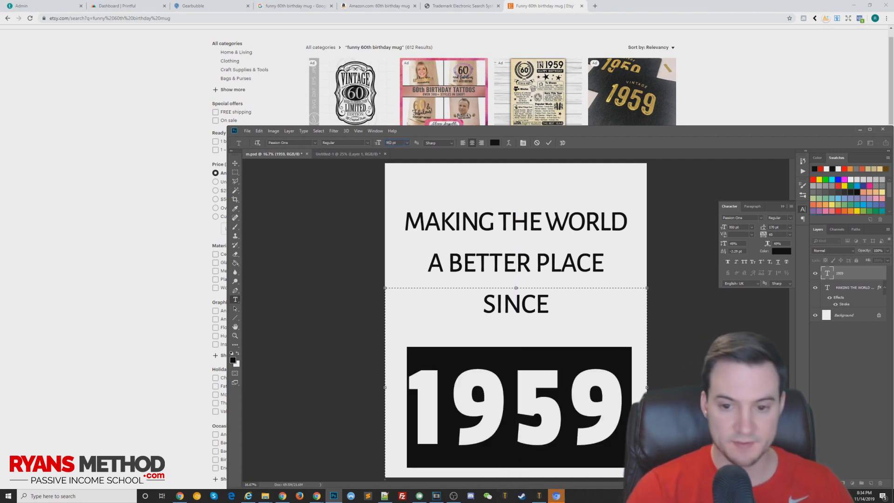
text(950)
key(Return)
click(235, 163)
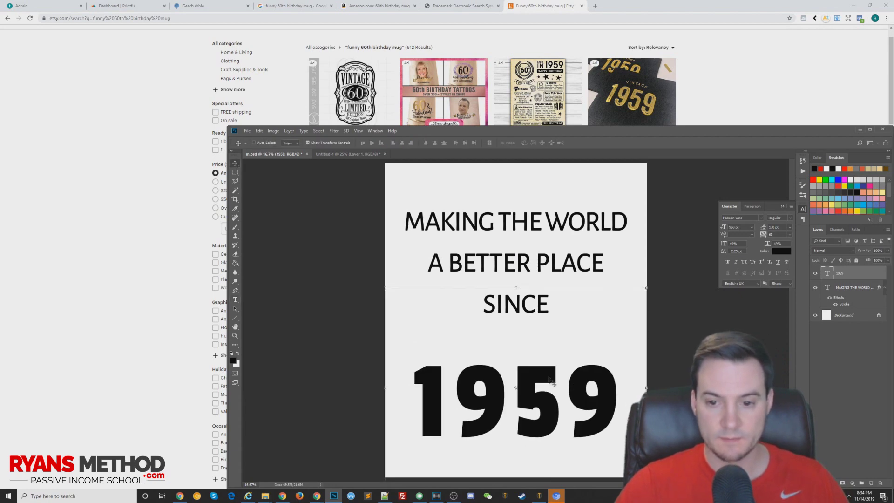
drag(550, 374, 547, 340)
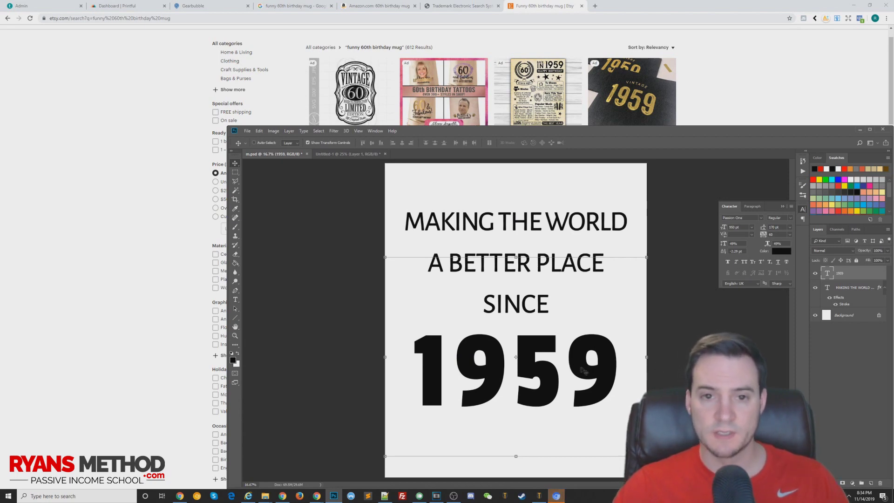
Step: Recolour the 1959 text red using the red swatch and commit it
double_click(567, 395)
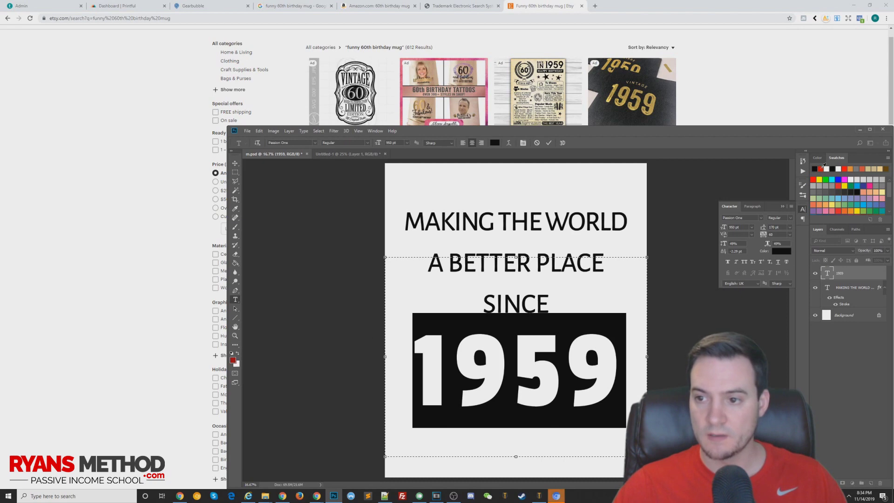
click(821, 169)
key(ctrl+h)
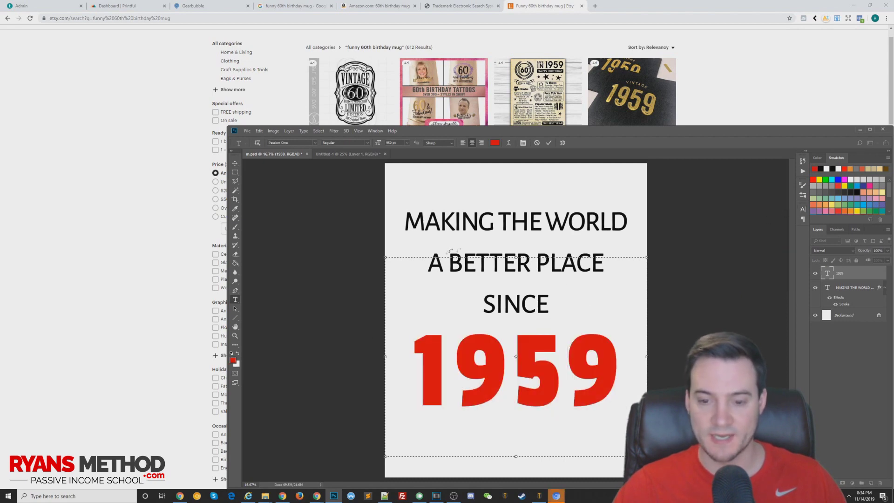
key(ctrl+Return)
Step: Select the Background layer and bring the Etsy mug search results back to the front
key(v)
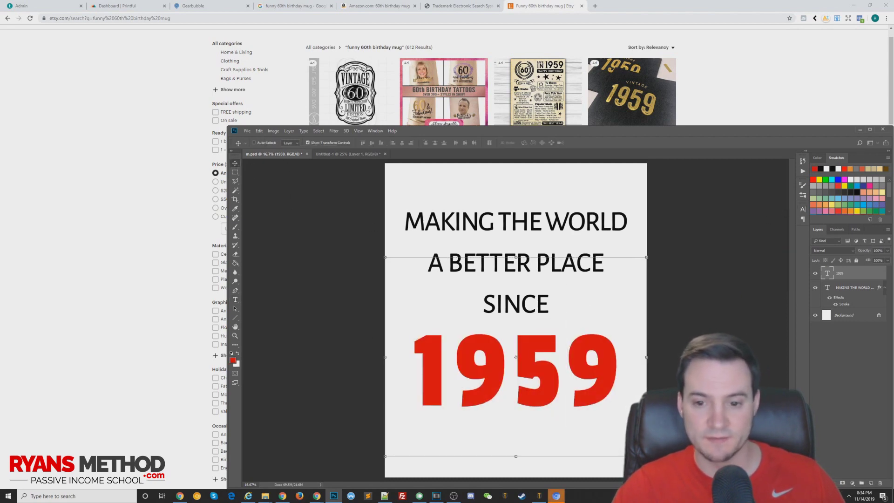
click(845, 315)
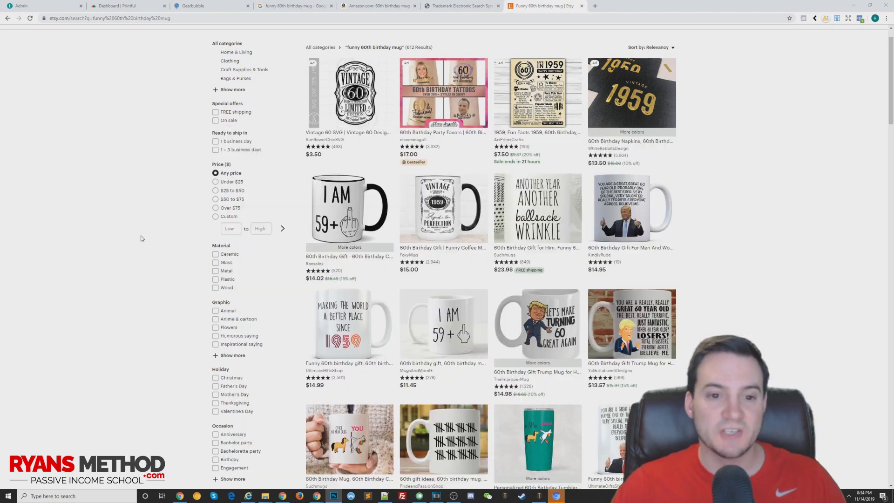
click(144, 242)
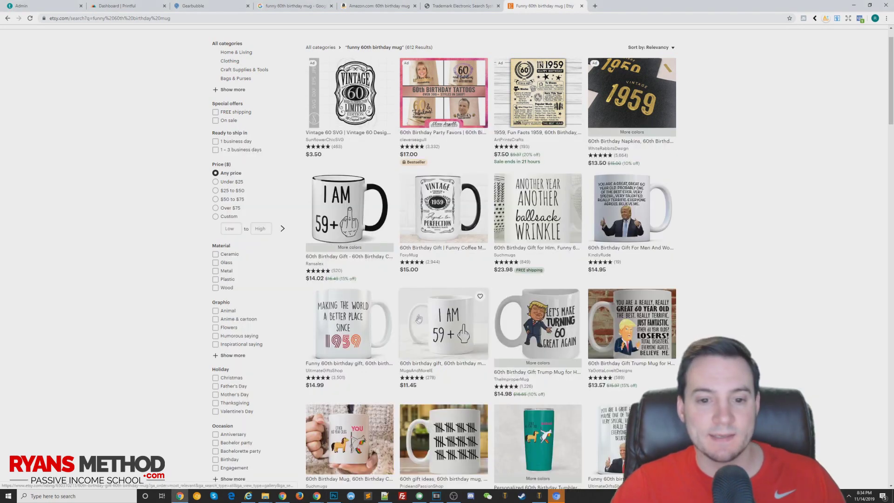
Step: Scroll the Etsy 'funny 60th birthday mug' results to find the 1959 design
click(333, 496)
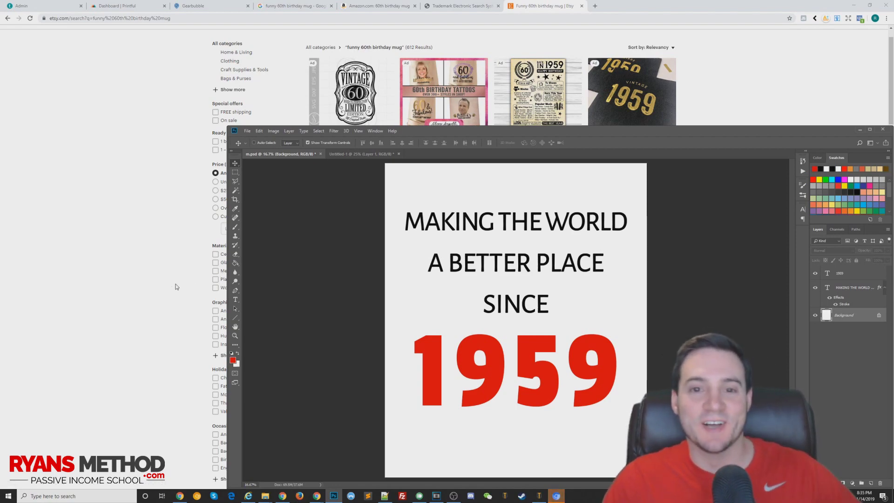
click(168, 308)
scroll(197, 305, down, 10)
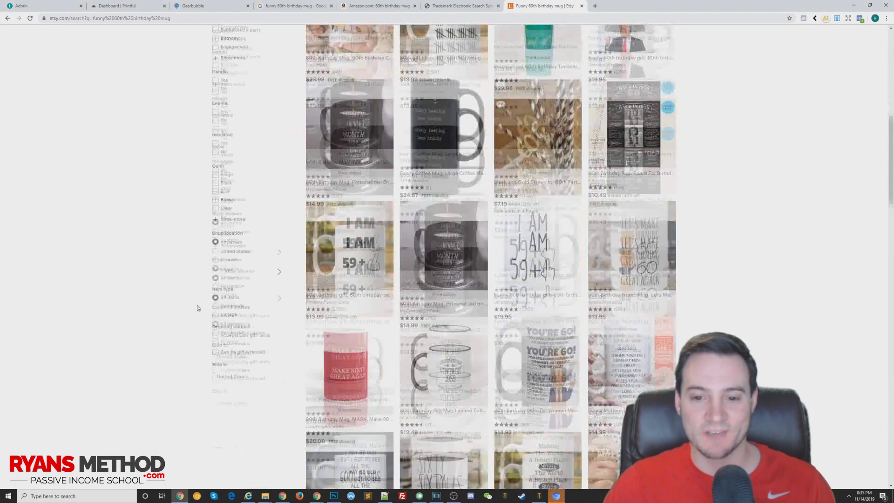
scroll(196, 305, up, 8)
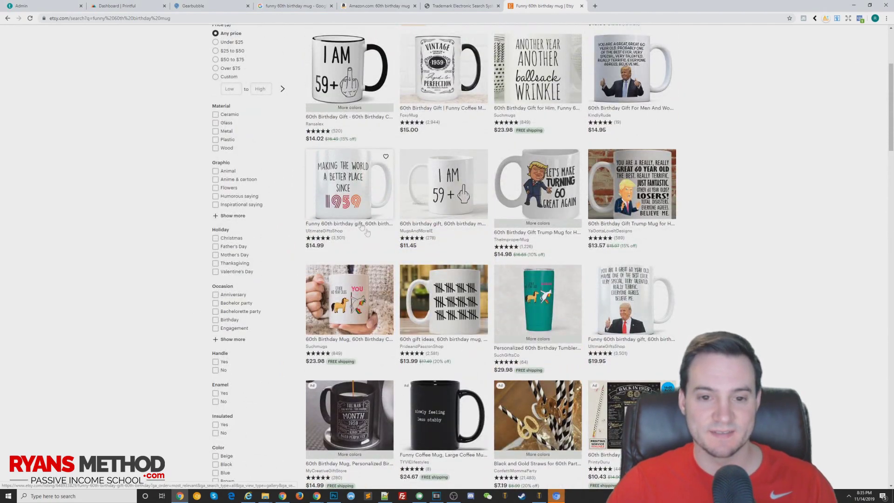
Step: Open the Making the World a Better Place Since 1959 listing and snip its 1959 graphic
click(363, 206)
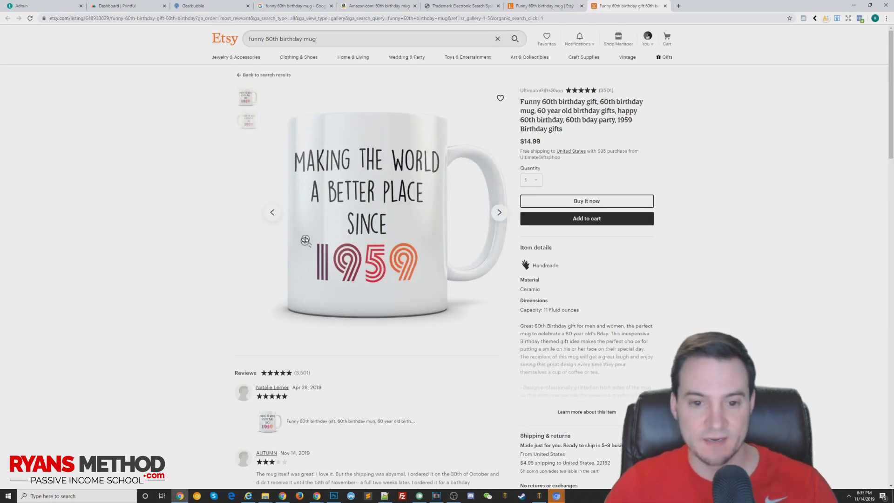
key(Print)
drag(311, 240, 424, 288)
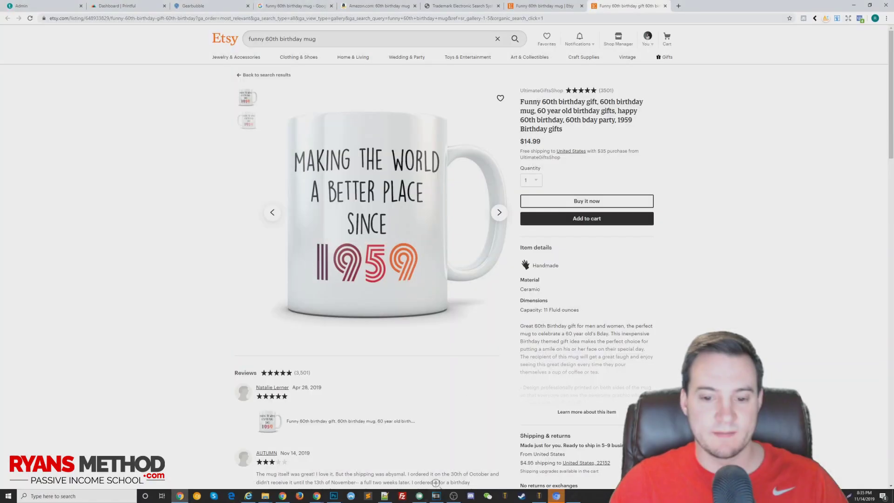
click(333, 496)
Step: Paste and enlarge the reference 1959 graphic below the big digits, then duplicate the 1959 text layer
key(ctrl+v)
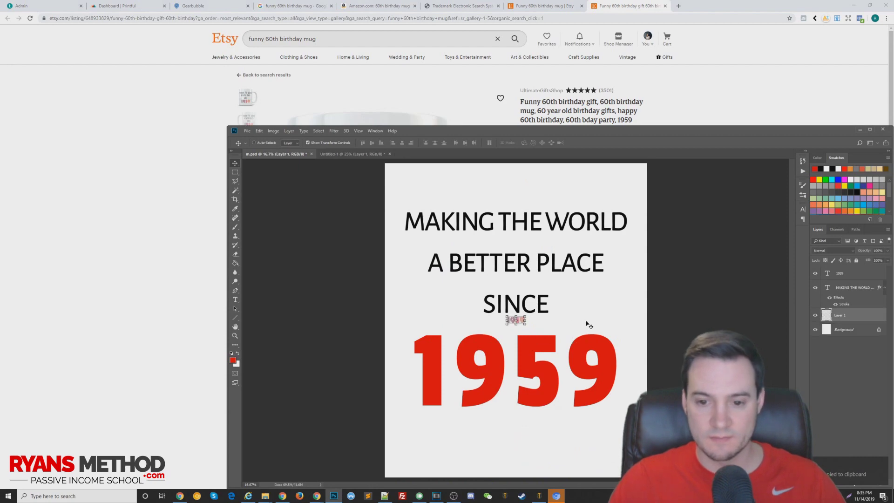
drag(526, 325, 556, 431)
key(Return)
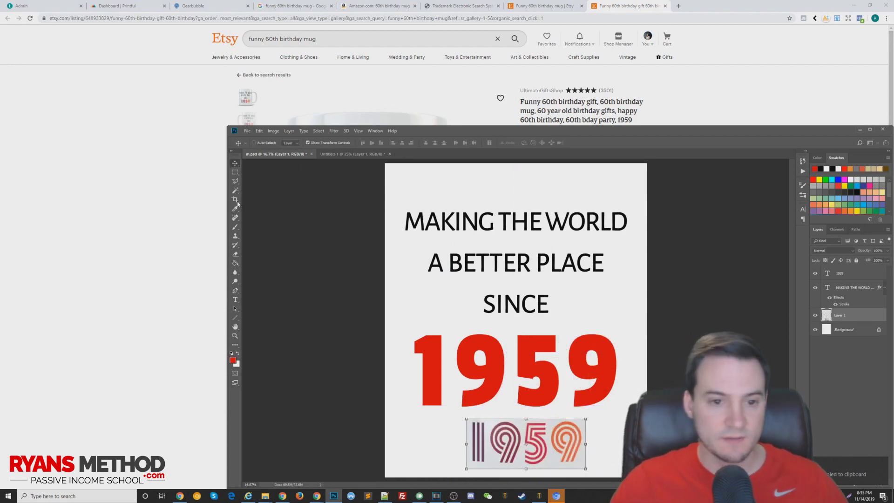
click(235, 208)
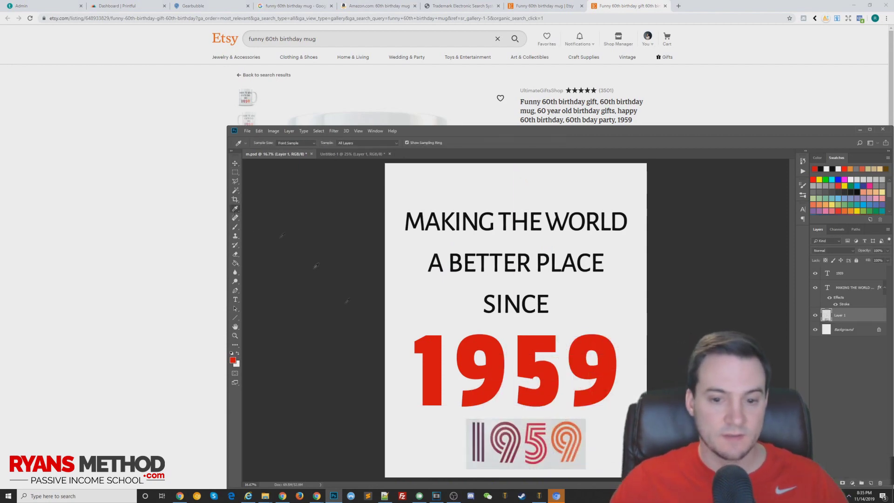
click(481, 439)
click(235, 162)
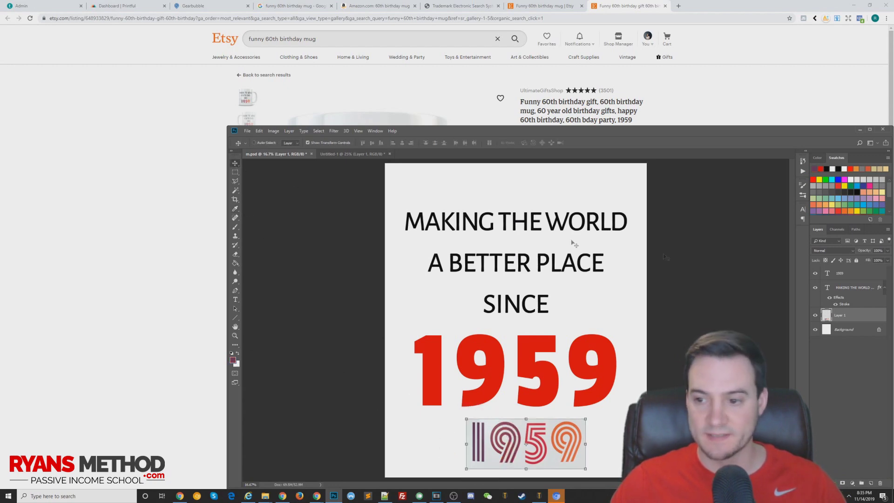
right_click(833, 276)
click(773, 224)
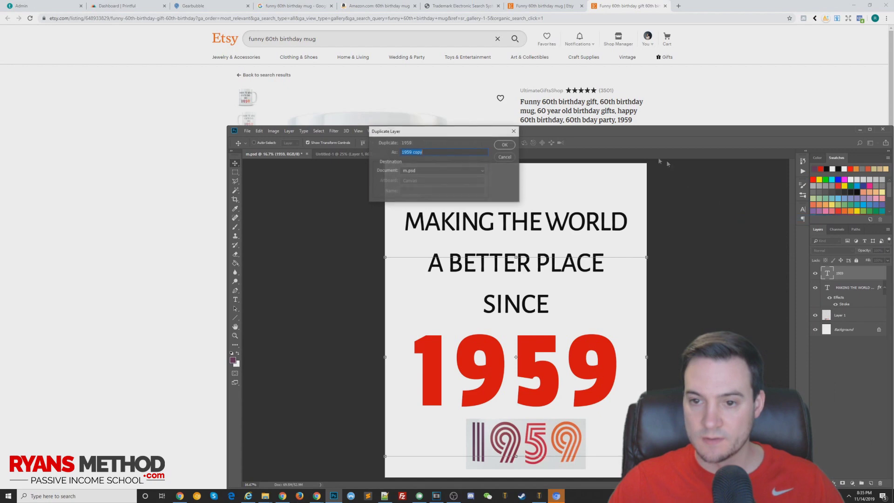
click(513, 146)
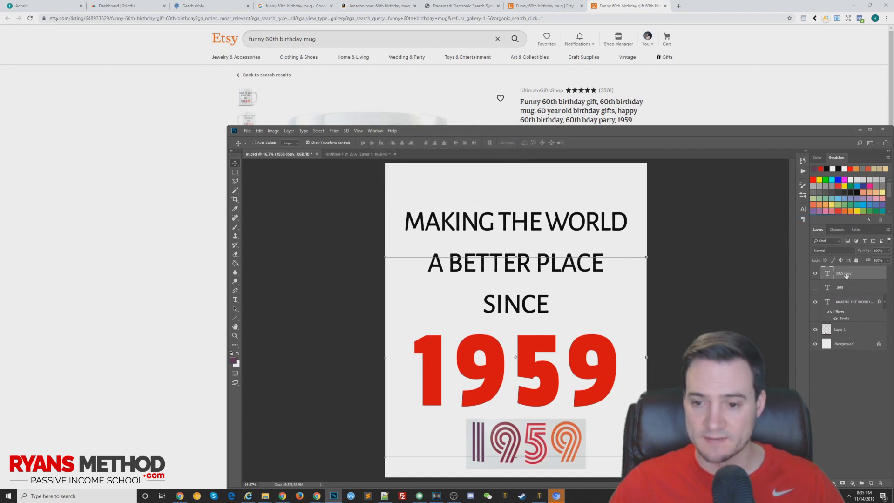
Step: Color the '1' of the big 1959 purple
key(t)
drag(455, 377, 416, 377)
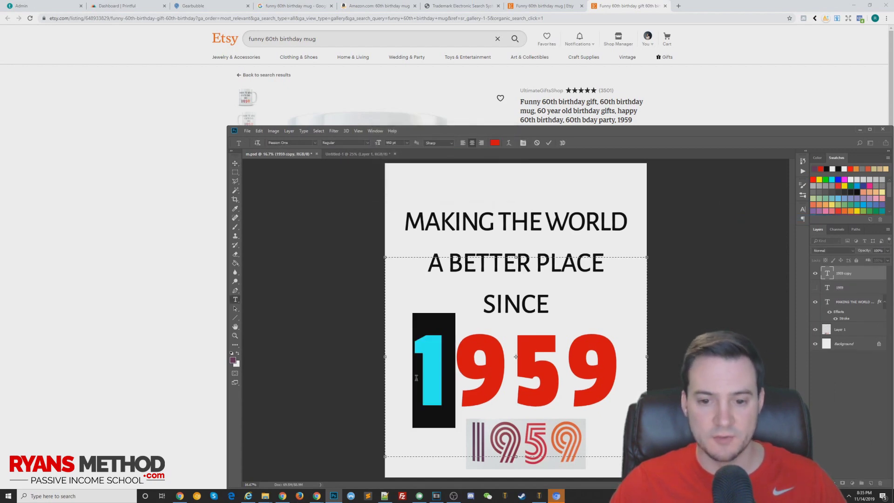
click(233, 359)
click(559, 87)
click(235, 162)
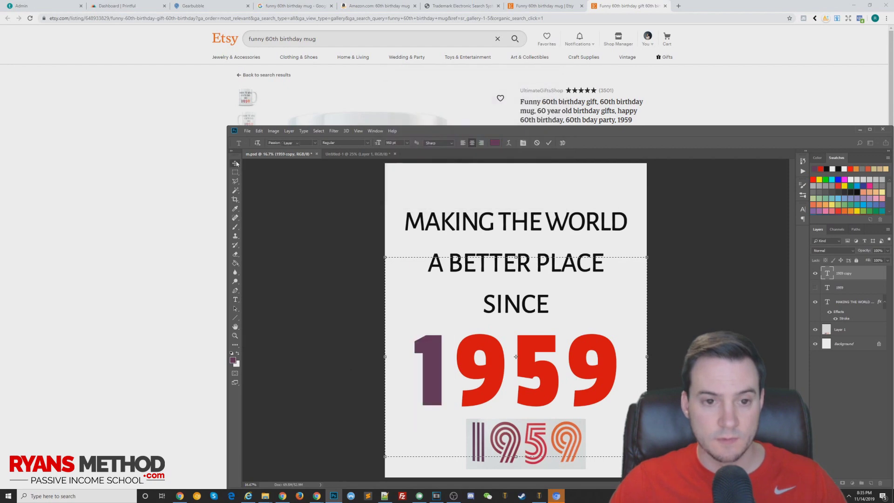
Step: Color the first '9' maroon, sampled from the reference graphic
click(236, 208)
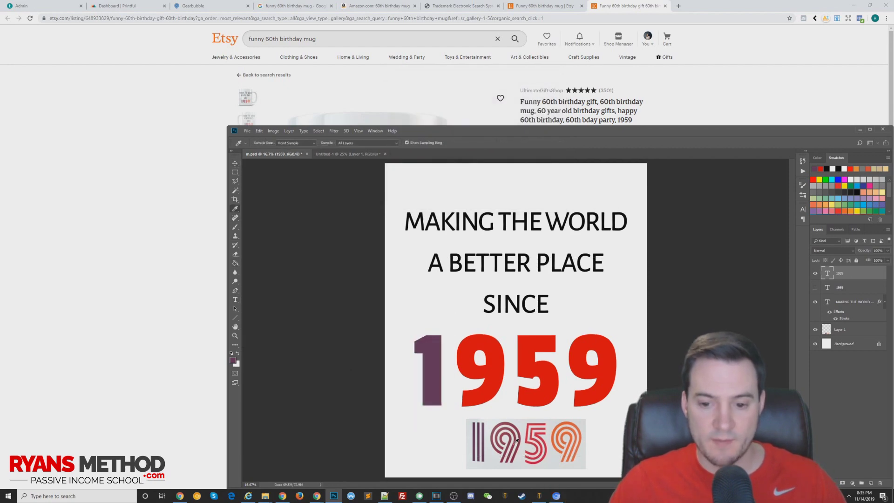
click(516, 439)
key(t)
click(515, 368)
drag(516, 368, 463, 365)
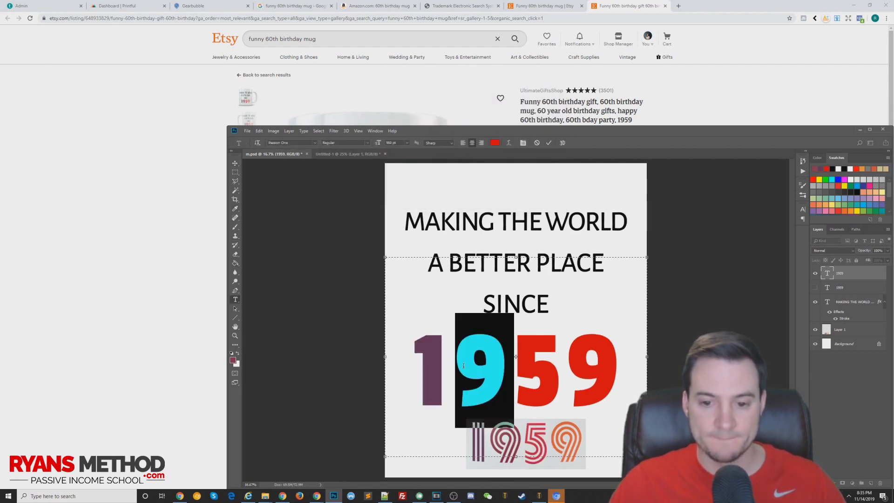
click(233, 359)
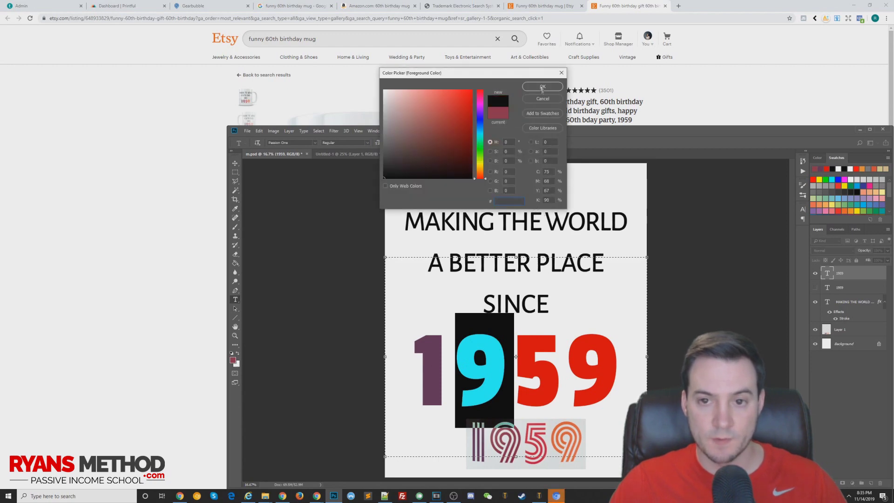
click(524, 424)
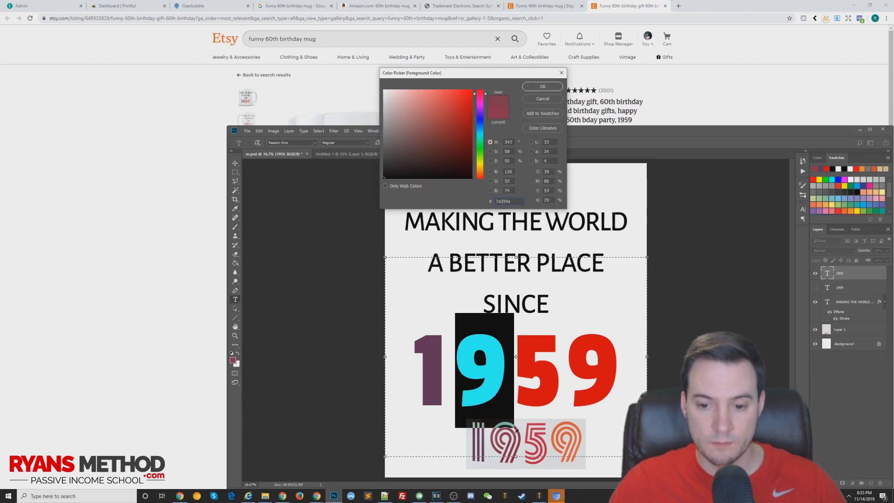
click(538, 89)
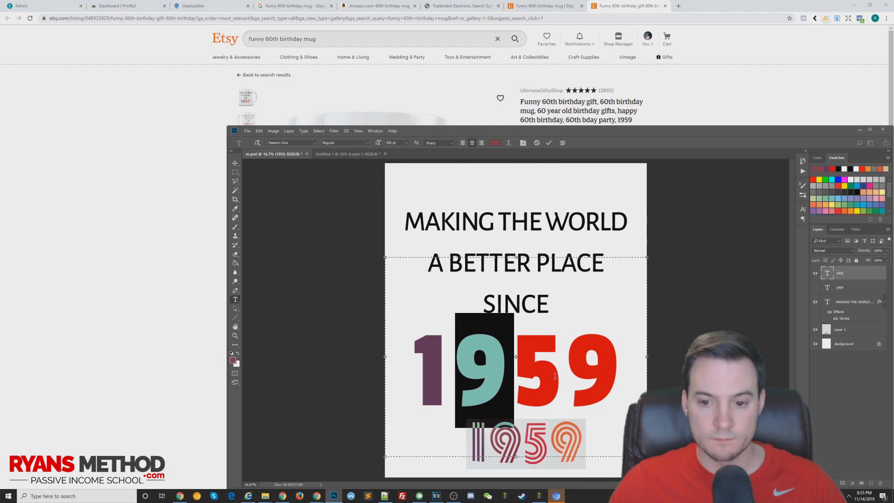
Step: Color the '5' crimson, sampled from the reference 5
key(Right)
key(shift+Right)
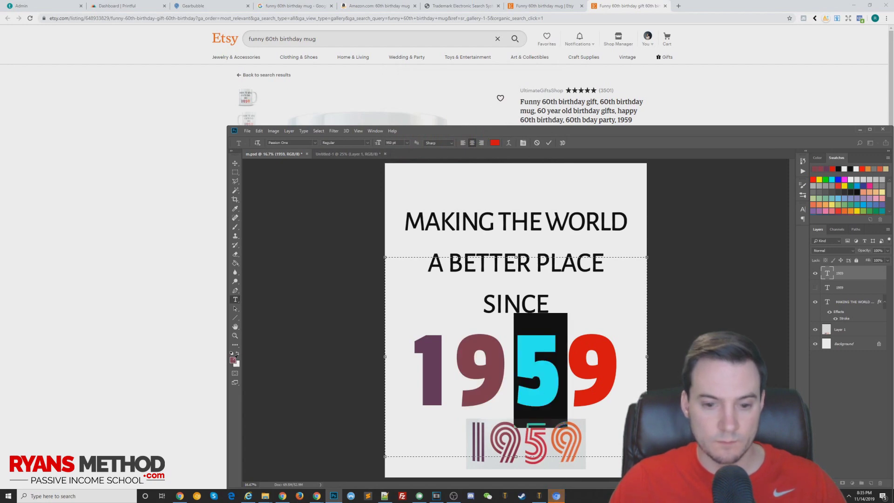
click(233, 360)
click(545, 437)
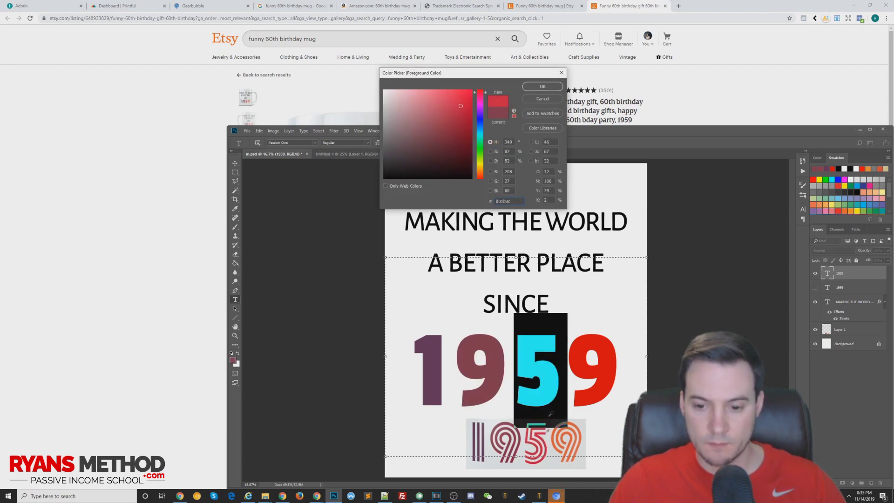
click(542, 86)
Step: Color the last '9' orange, commit the text and hide the striped reference image
double_click(617, 363)
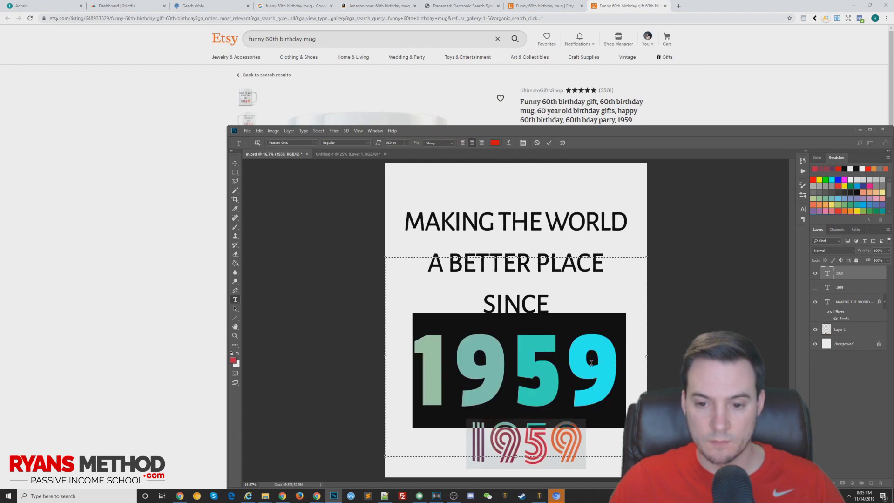
drag(617, 363, 571, 408)
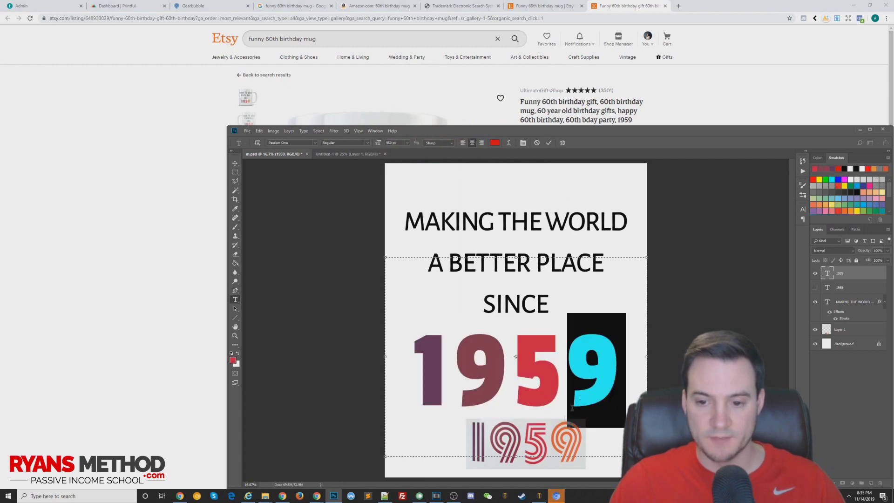
click(233, 361)
click(571, 440)
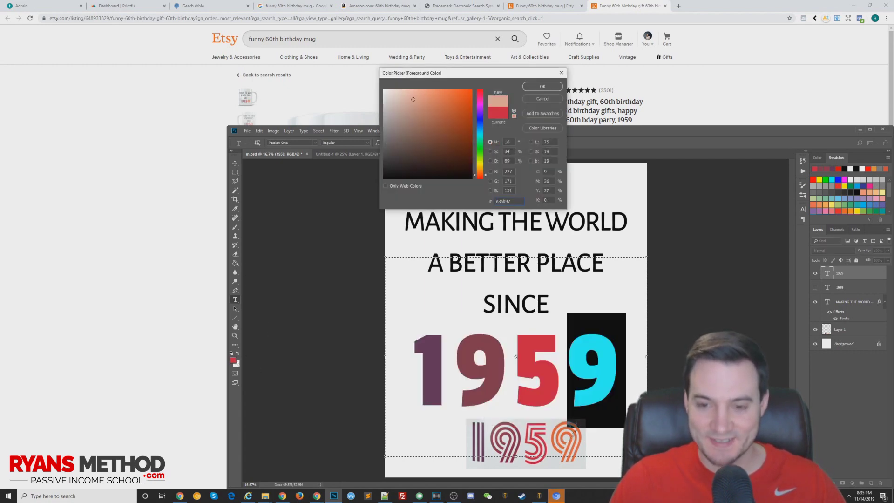
click(572, 440)
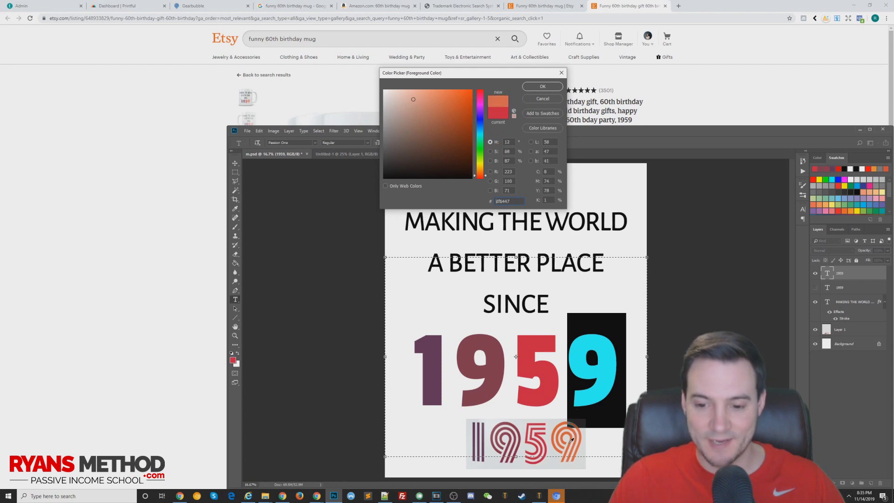
click(542, 87)
click(235, 163)
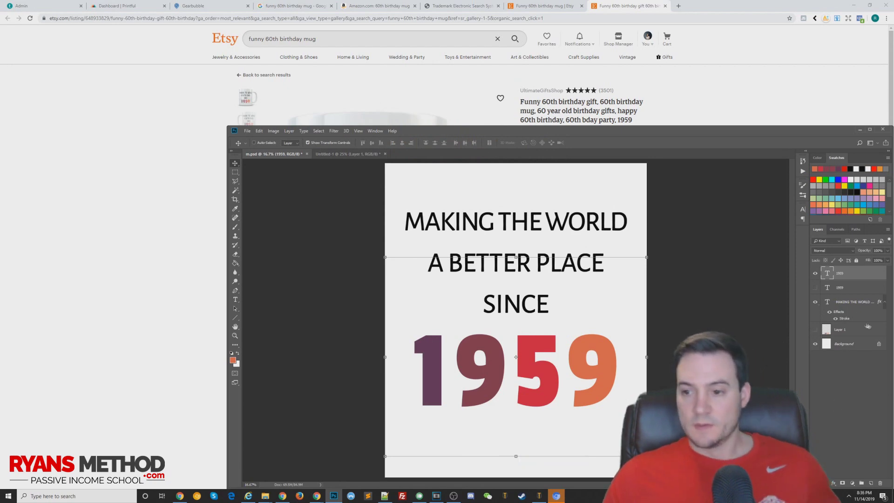
click(845, 345)
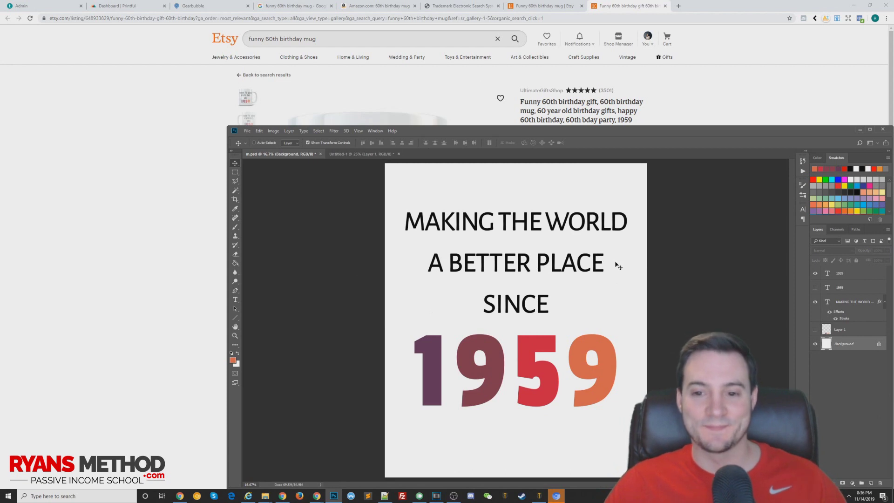
Step: Merge the 1959 text layers down through Layer 1 into one layer
click(845, 274)
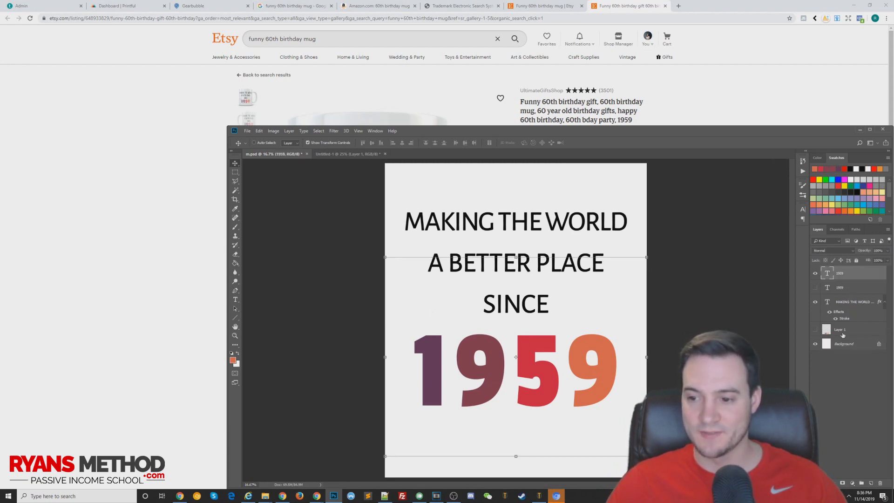
shift+click(842, 330)
right_click(843, 331)
click(831, 241)
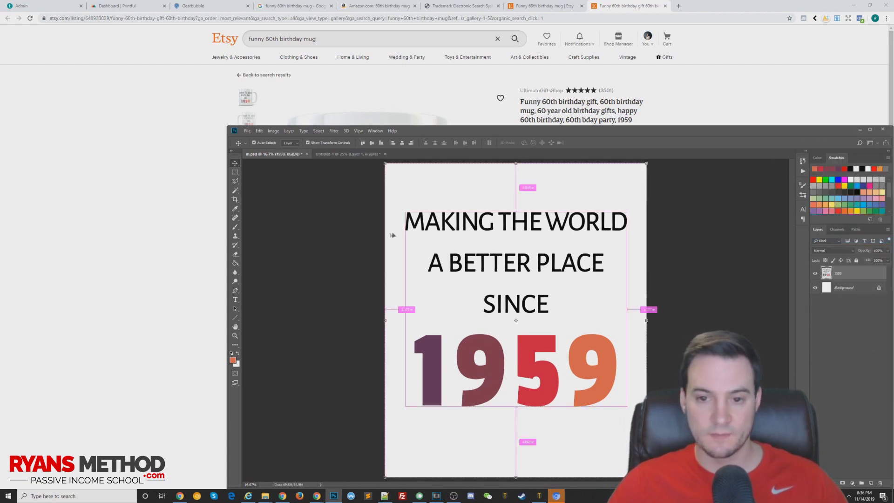
Step: Paste the merged design into a new document with the white background hidden
click(247, 131)
click(255, 136)
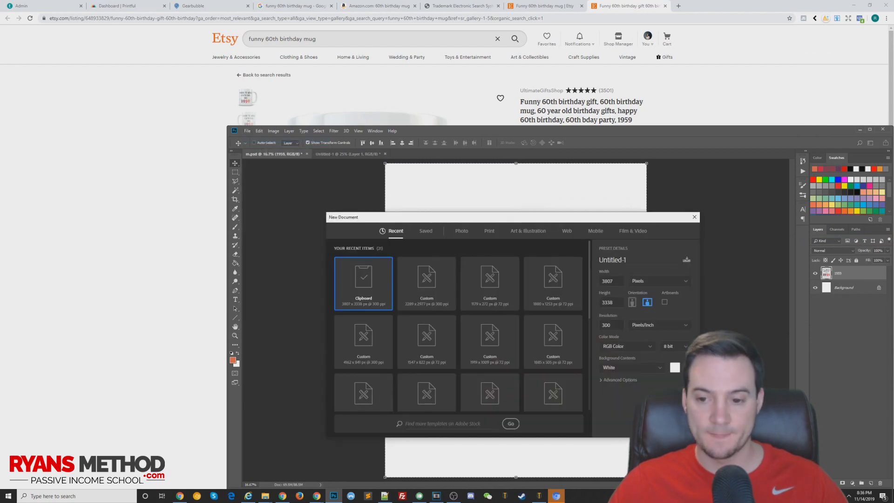
key(Return)
key(ctrl+v)
click(815, 286)
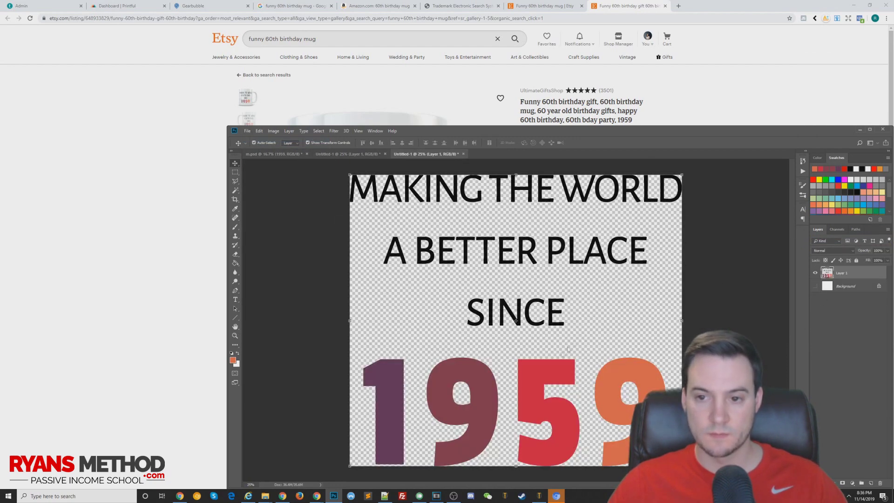
Step: Save a copy as PNG named 'making-the-world-a-better-place-since-1959', accepting the PNG options
key(ctrl+shift+s)
click(456, 349)
click(317, 445)
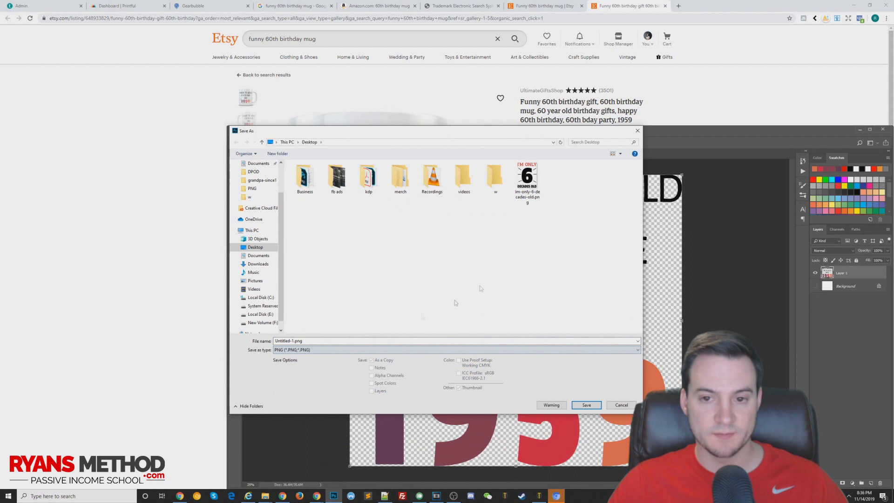
key(shift+Tab)
text(mak)
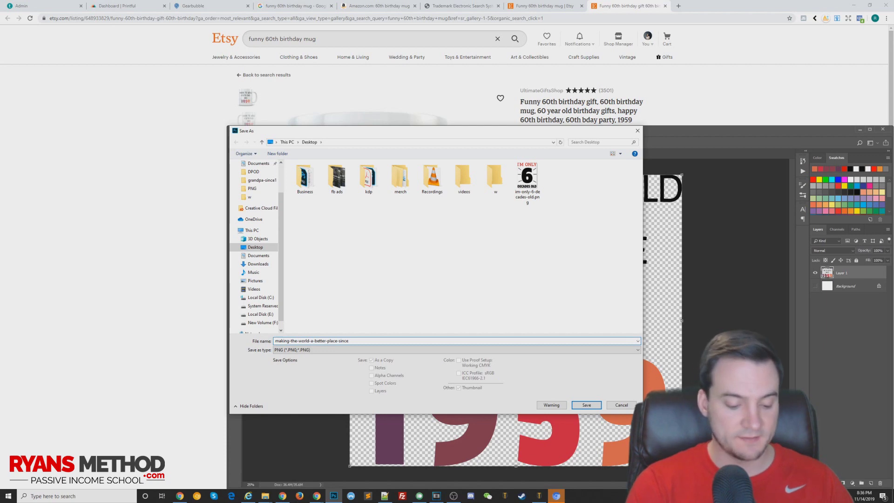
text(69)
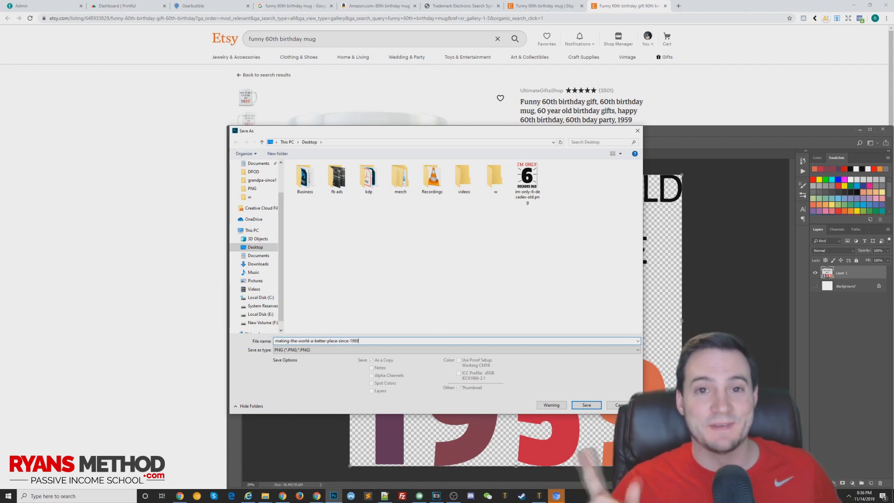
key(Return)
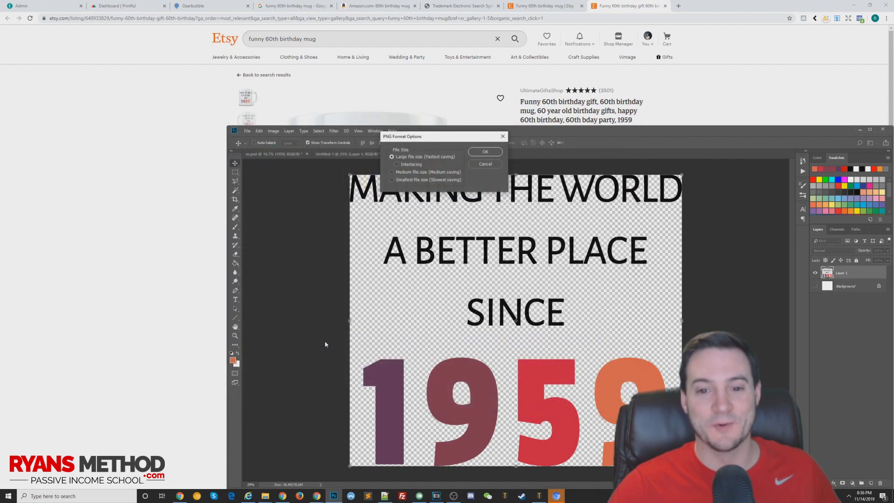
key(Return)
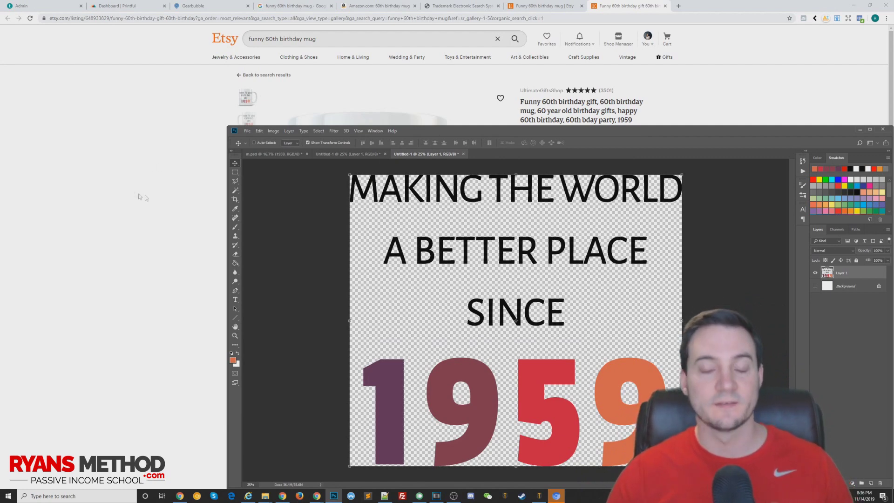
click(112, 263)
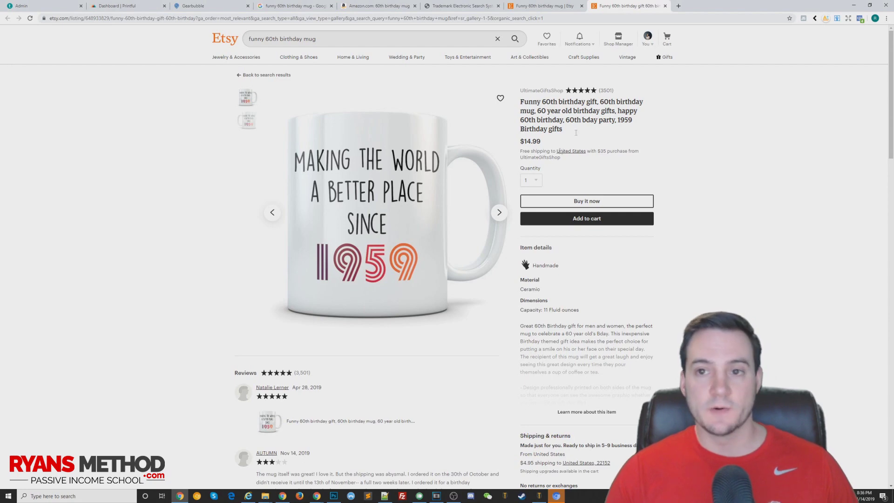
Step: Check the 11oz mug's 4.95 base cost on Gearbubble, then return to Printful's new order choices
click(124, 9)
click(202, 9)
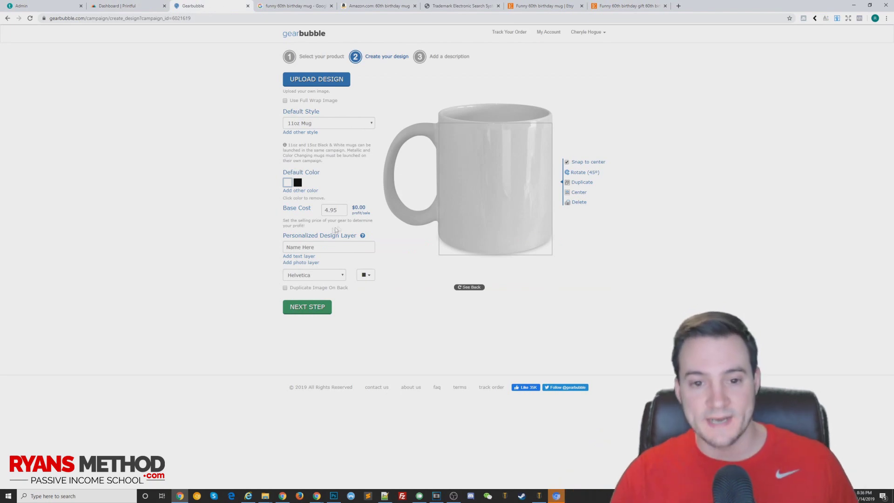
drag(336, 230, 259, 221)
double_click(331, 210)
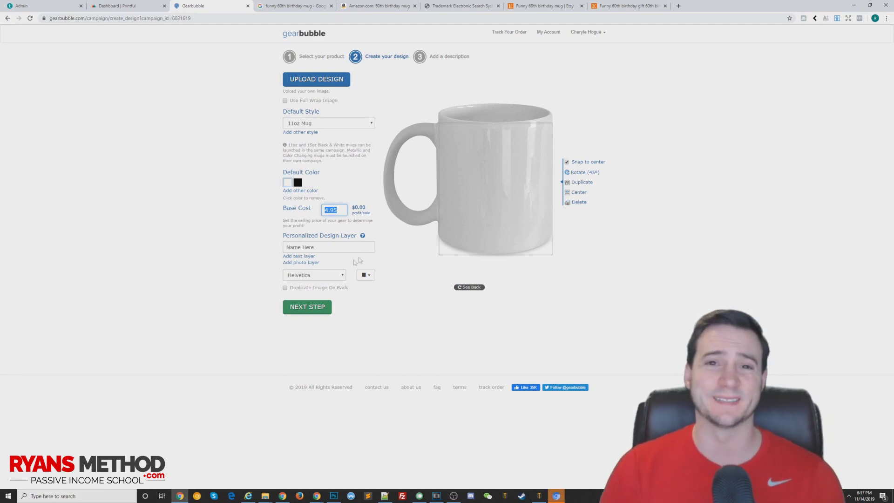
click(134, 6)
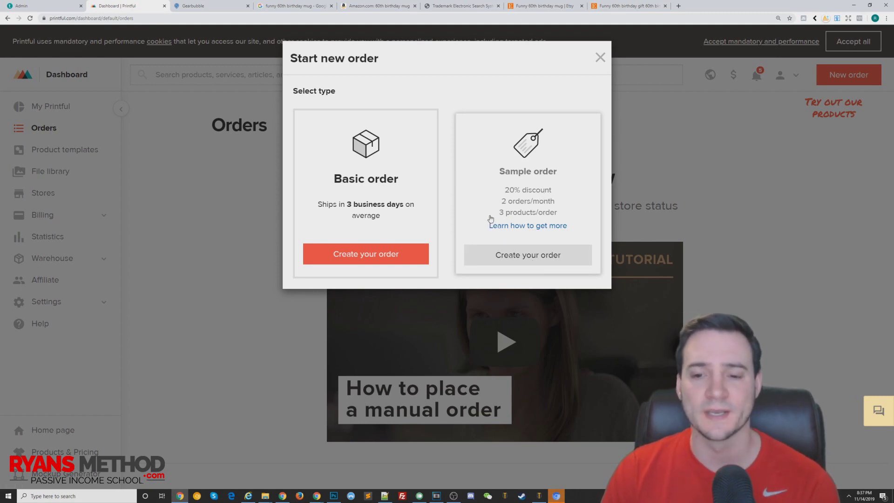
Step: Start a new Printful sample order, restarting it from the Orders view
click(530, 256)
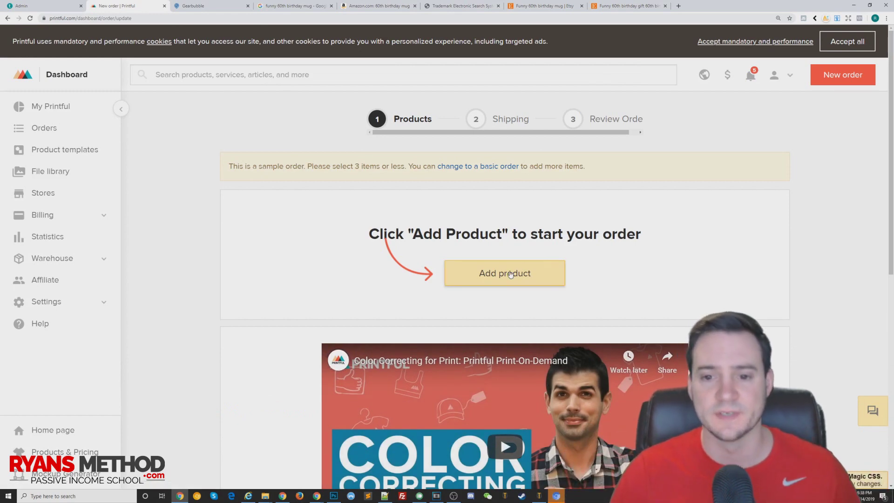
click(511, 273)
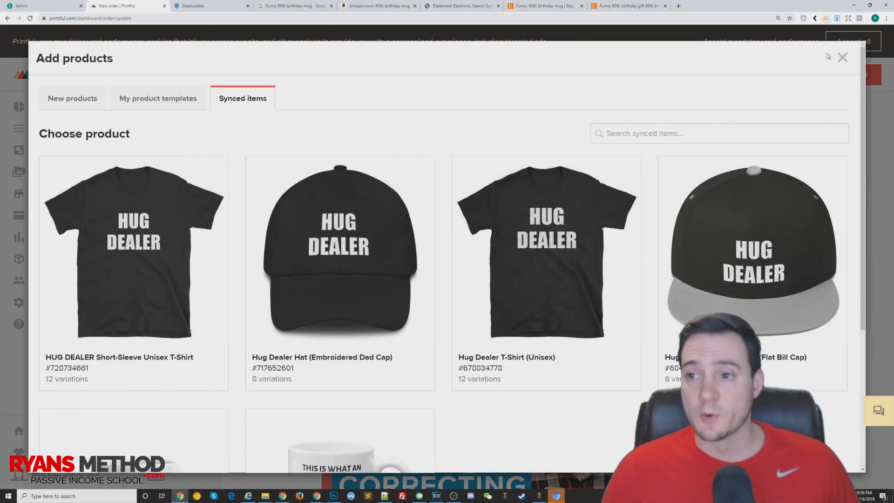
click(843, 57)
click(41, 128)
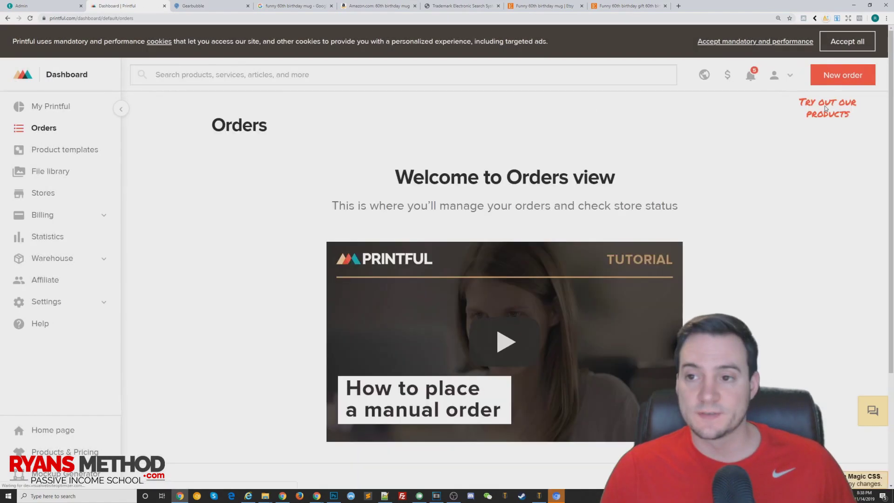
click(853, 77)
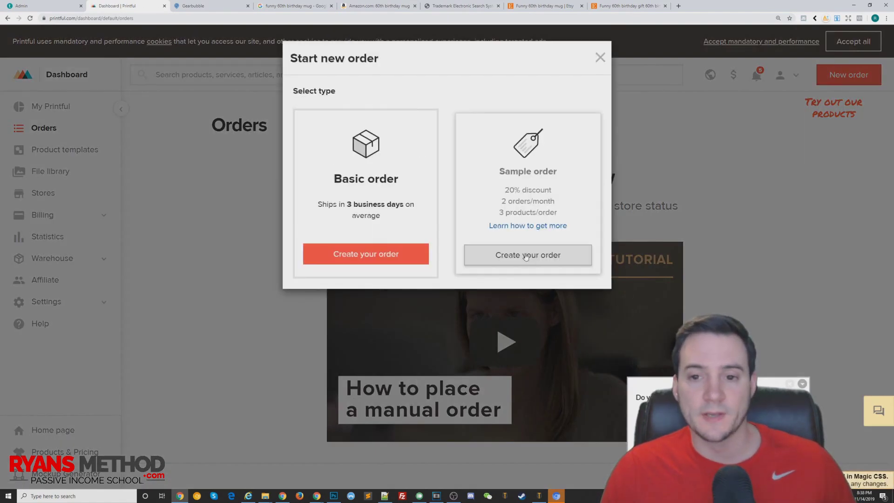
click(532, 257)
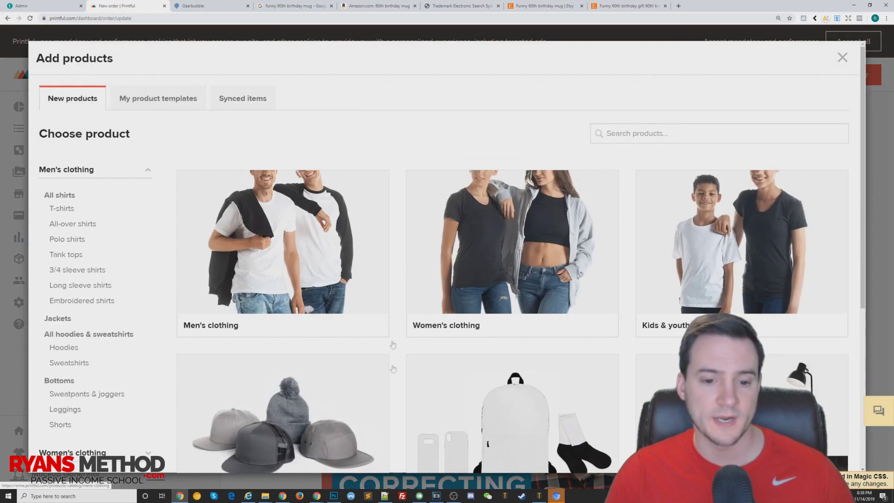
Step: Search the products for 'mug' and pick the White Glossy Mug
click(652, 133)
text(mug)
key(Return)
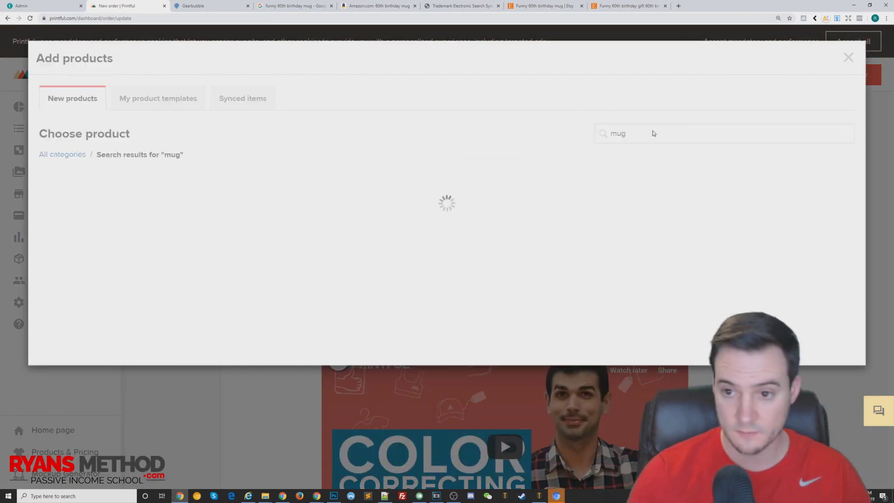
scroll(433, 317, down, 1)
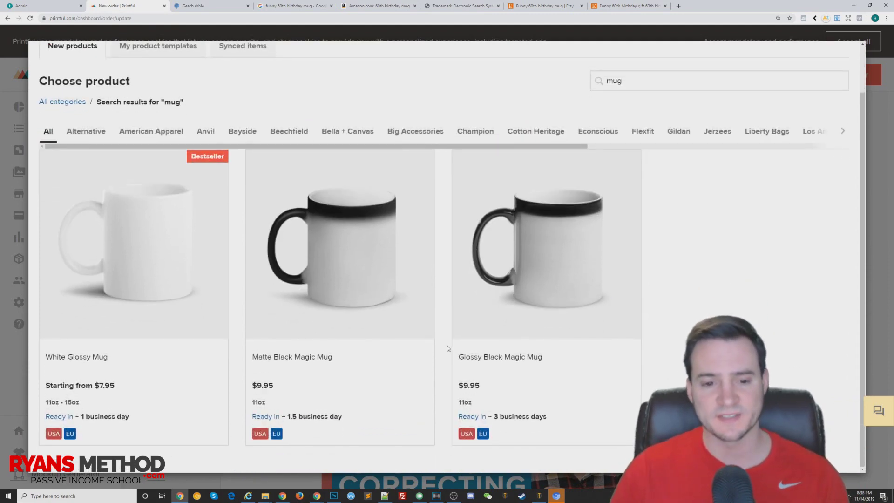
click(135, 237)
Step: Place the I'm Only 6 Decades Old design from the library, shift it left and print it on both sides
click(237, 108)
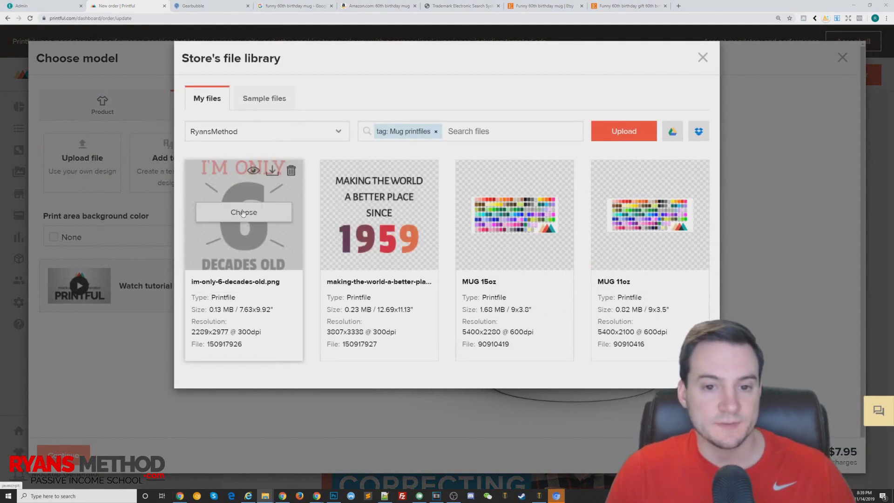
click(243, 213)
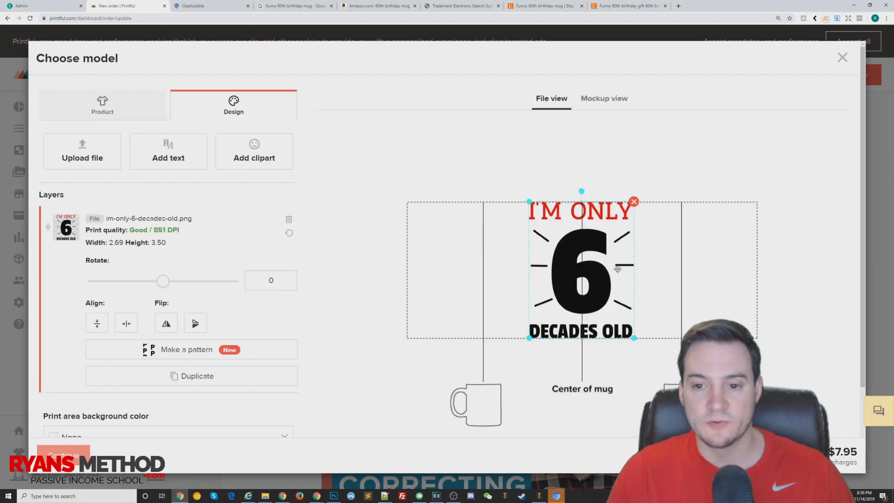
scroll(631, 277, down, 2)
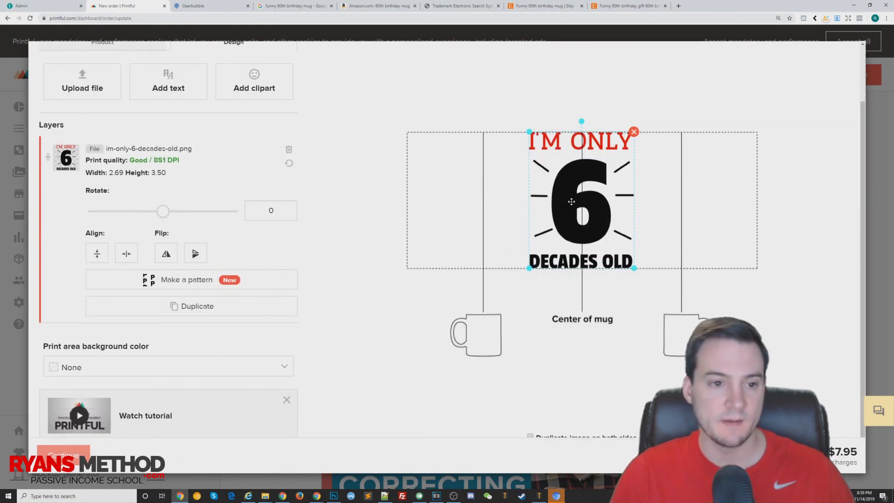
key(ctrl+minus)
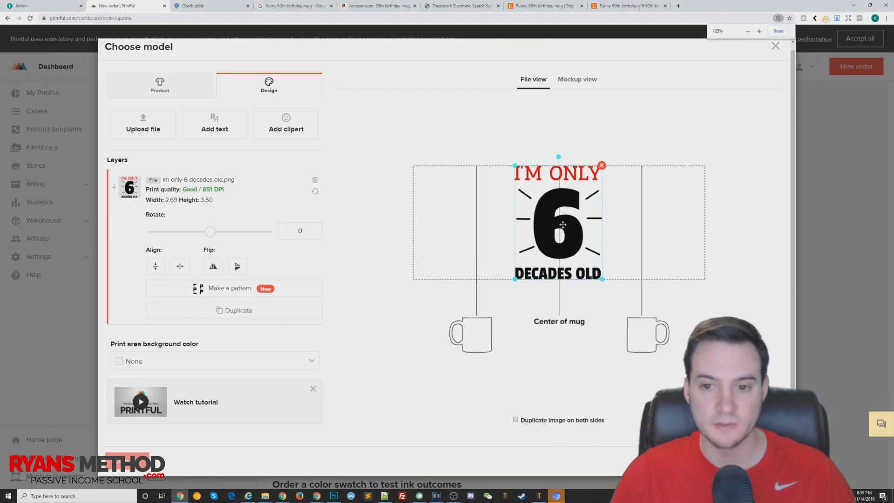
drag(567, 225, 485, 226)
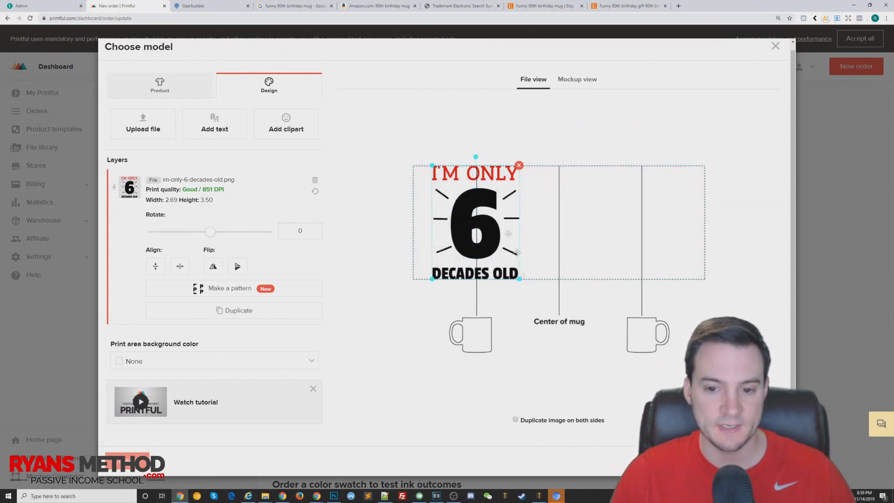
click(515, 421)
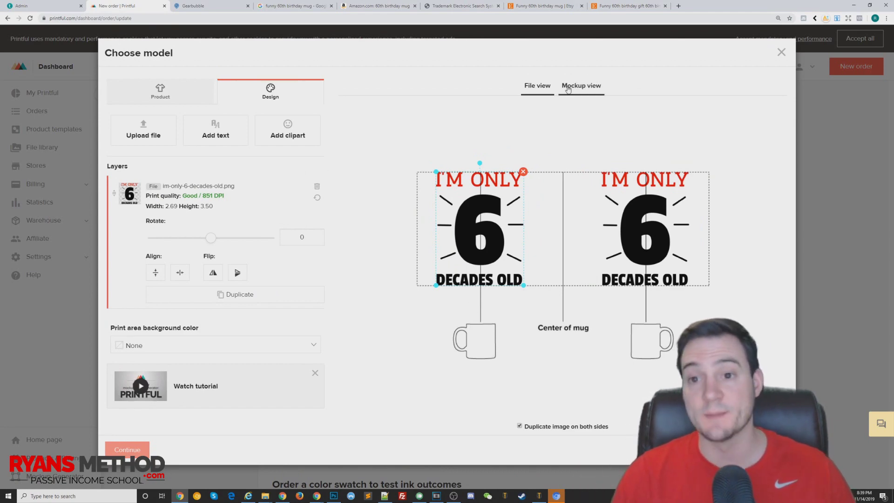
Step: Browse the handle, donut, pineapple and cookie mockups, then return to the flat print layout
click(587, 86)
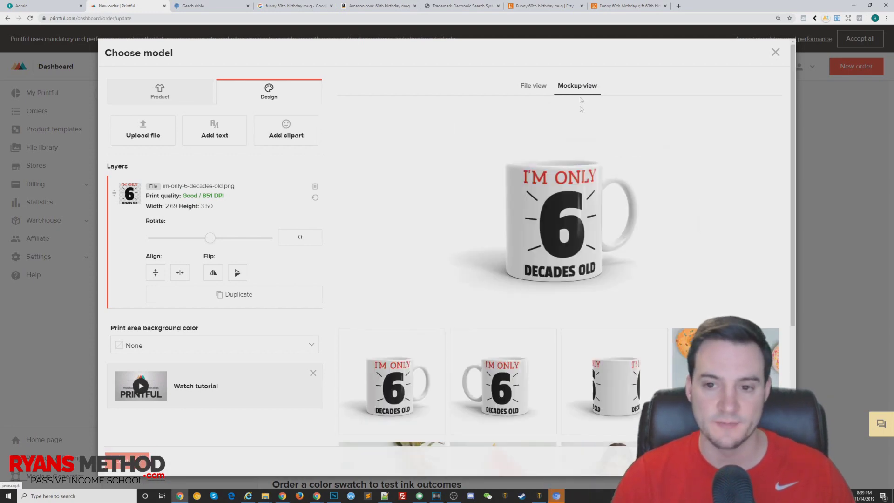
scroll(674, 243, down, 3)
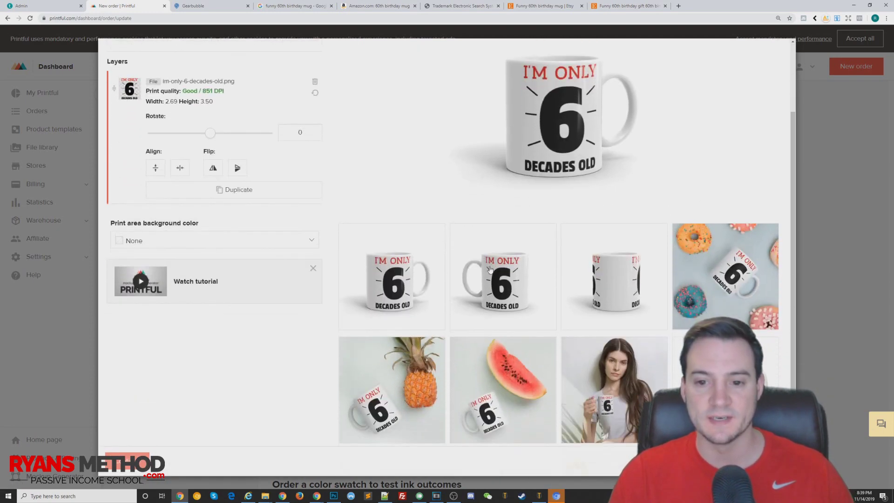
scroll(489, 269, up, 2)
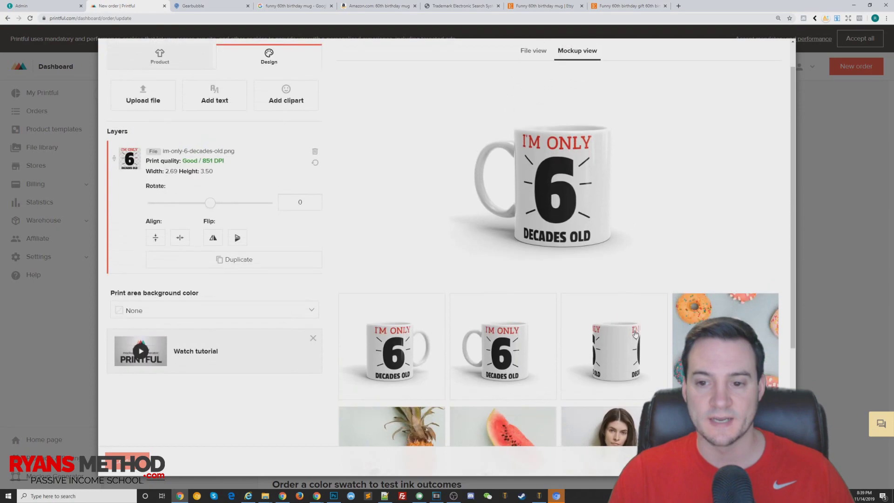
click(395, 355)
click(477, 355)
scroll(652, 247, down, 3)
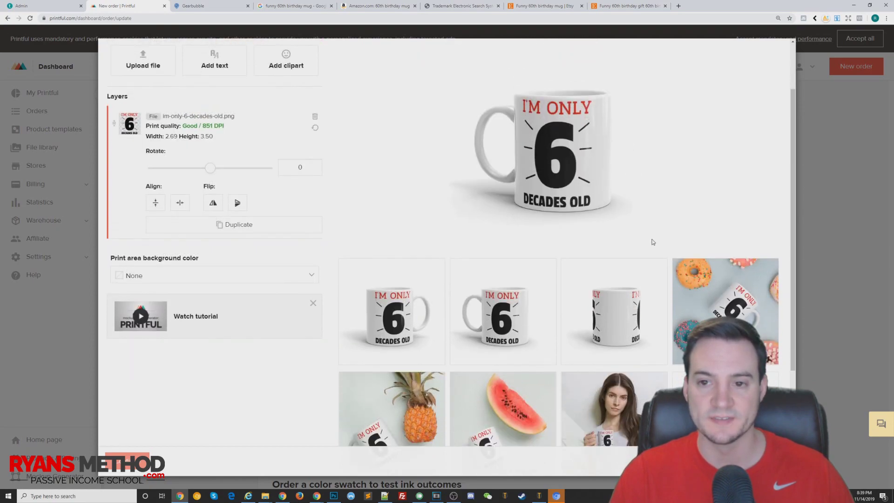
click(724, 208)
scroll(652, 265, up, 3)
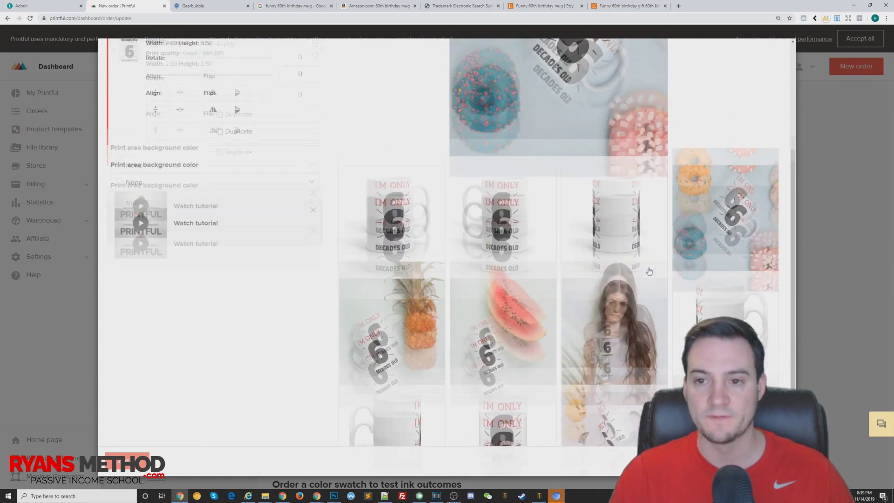
scroll(406, 317, down, 3)
click(406, 317)
scroll(508, 303, up, 3)
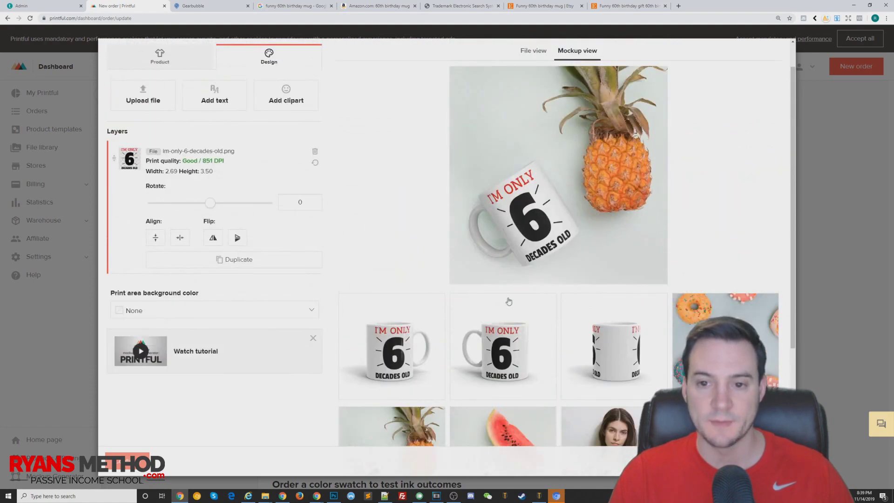
scroll(509, 300, down, 4)
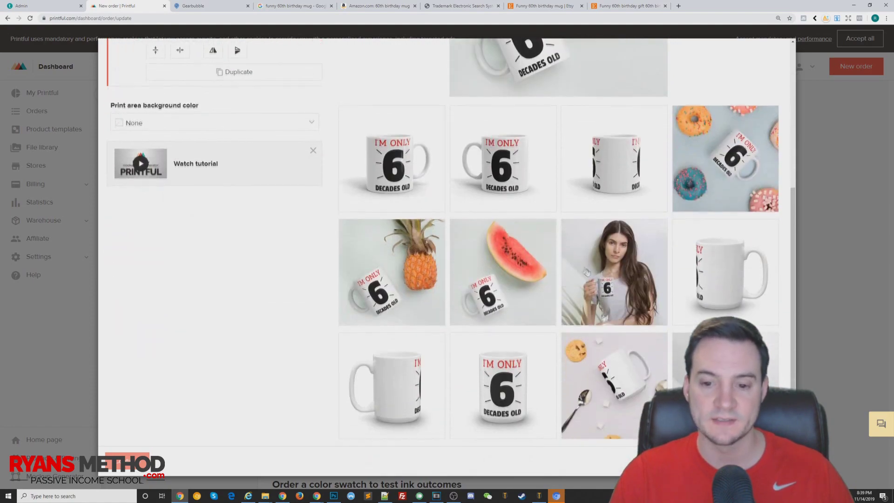
click(658, 388)
click(497, 390)
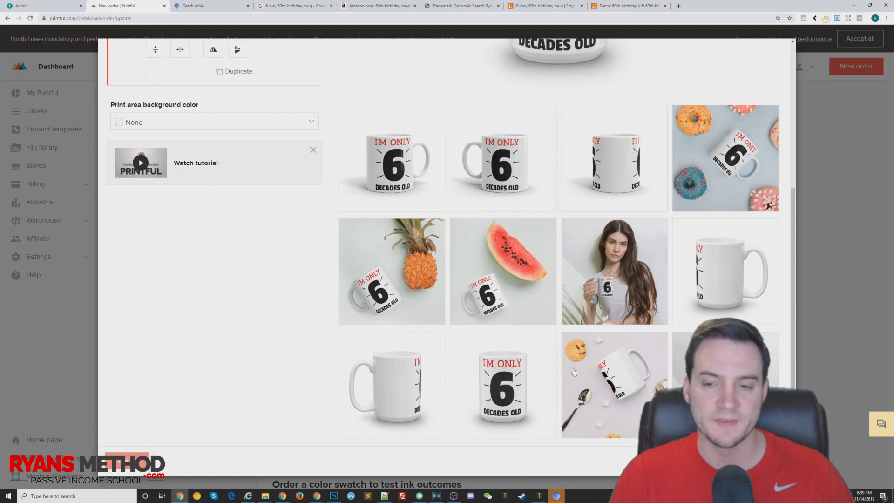
scroll(554, 326, up, 4)
click(399, 358)
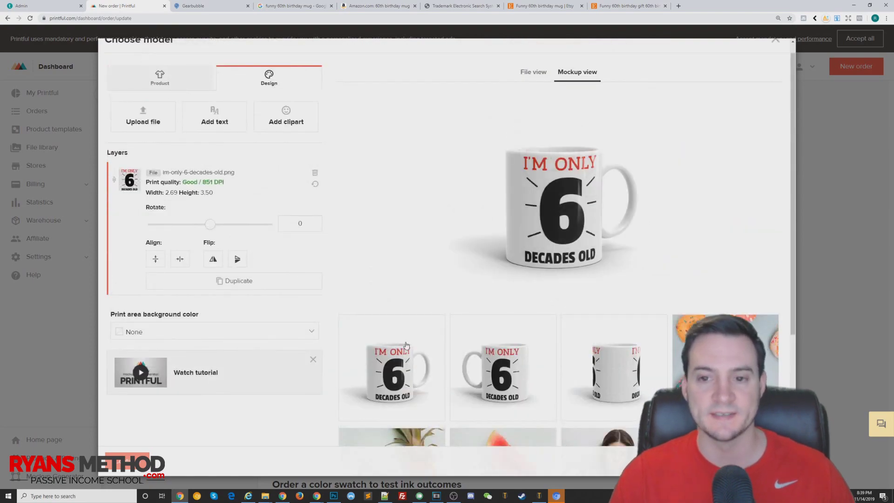
scroll(661, 210, down, 4)
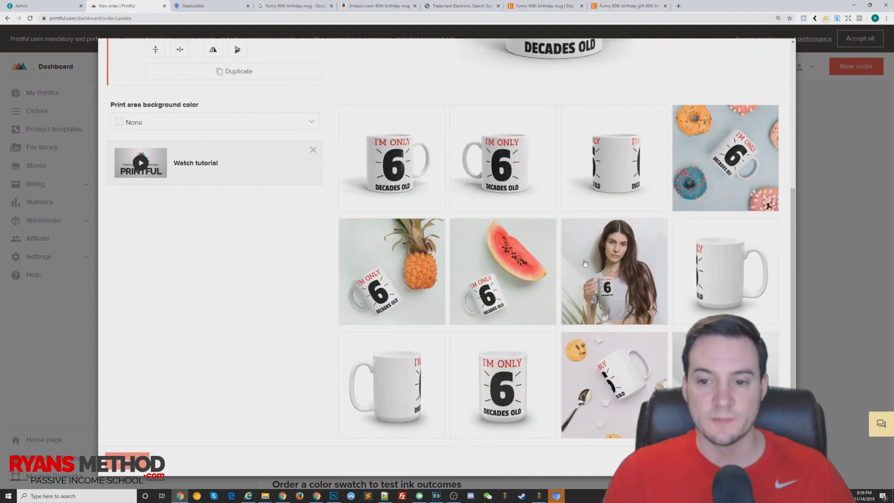
scroll(603, 273, up, 5)
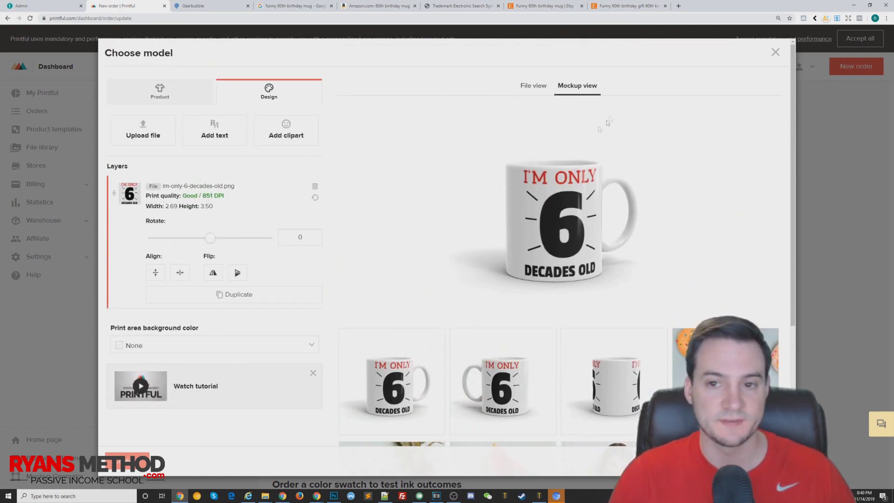
click(536, 87)
click(200, 93)
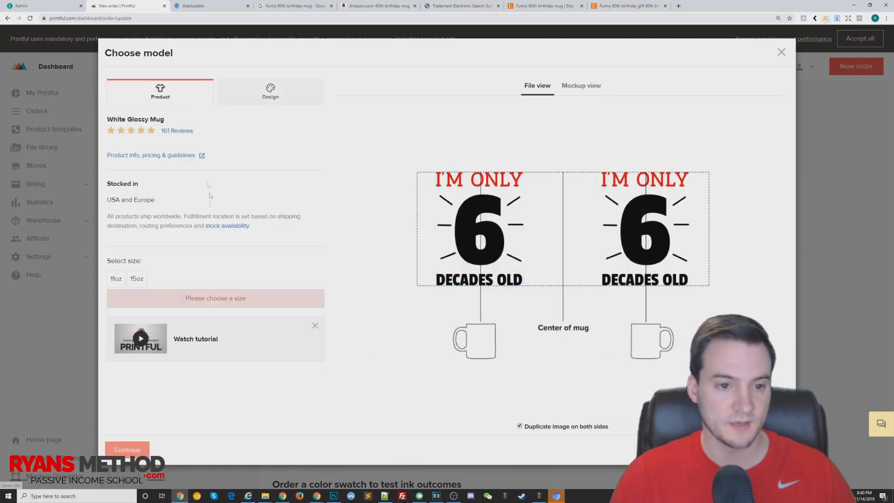
click(115, 278)
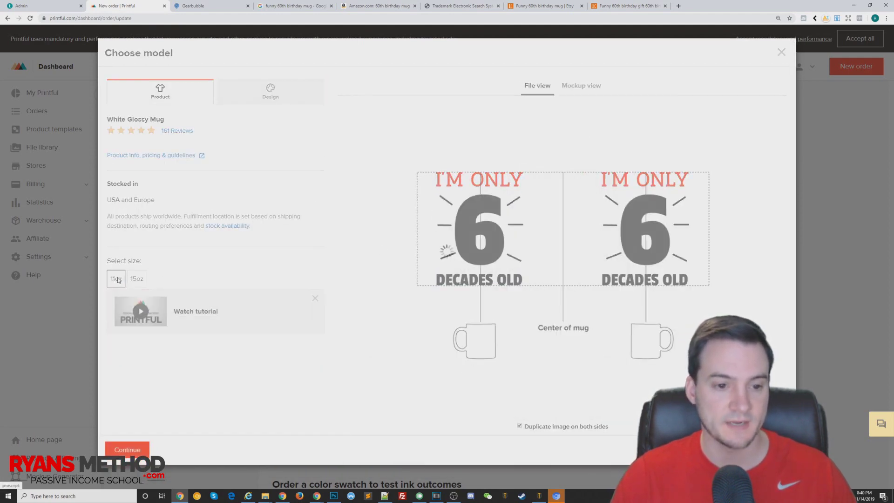
click(127, 450)
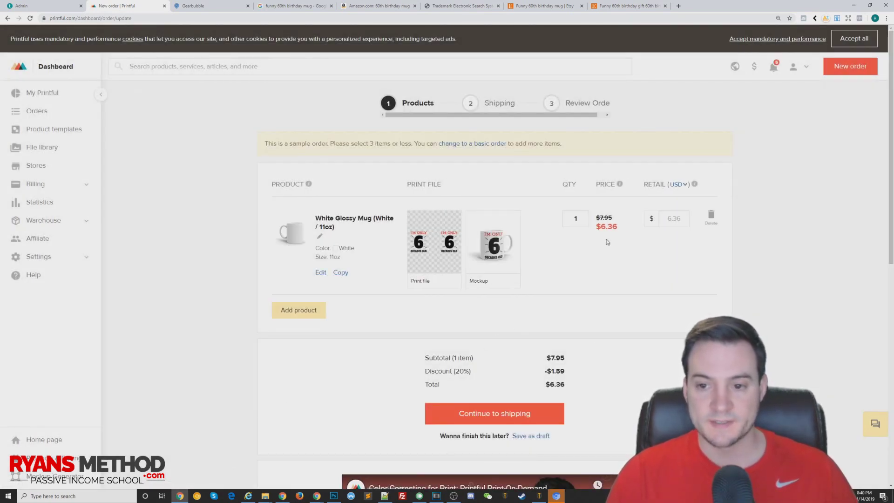
drag(617, 226, 597, 227)
click(491, 418)
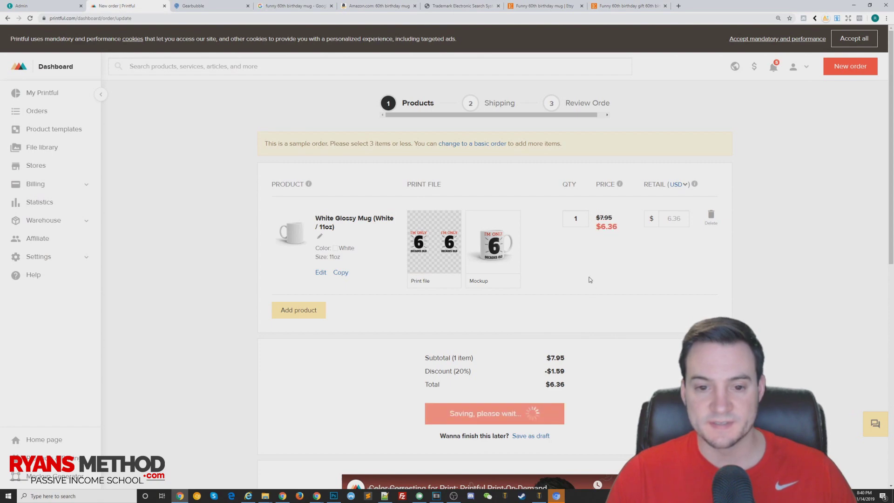
click(299, 312)
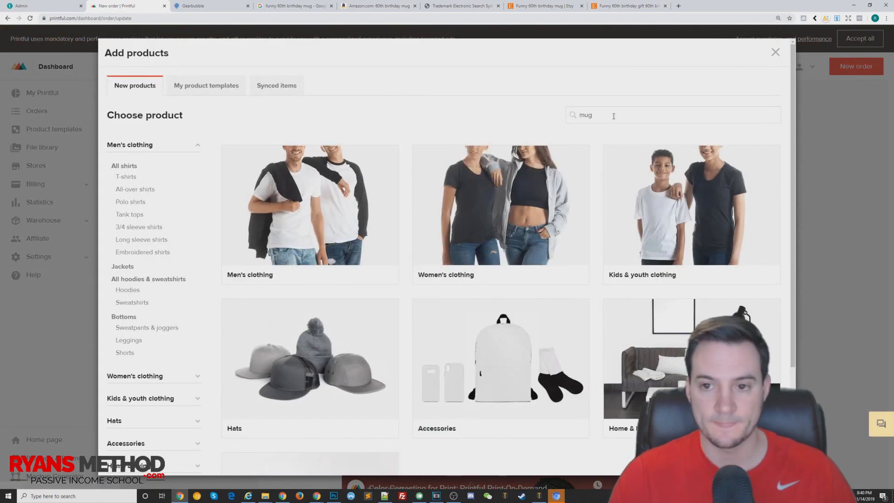
Step: Pick the White Glossy Mug, place the 1959 design shifted left and shrunk, printed on both sides
key(Return)
click(241, 215)
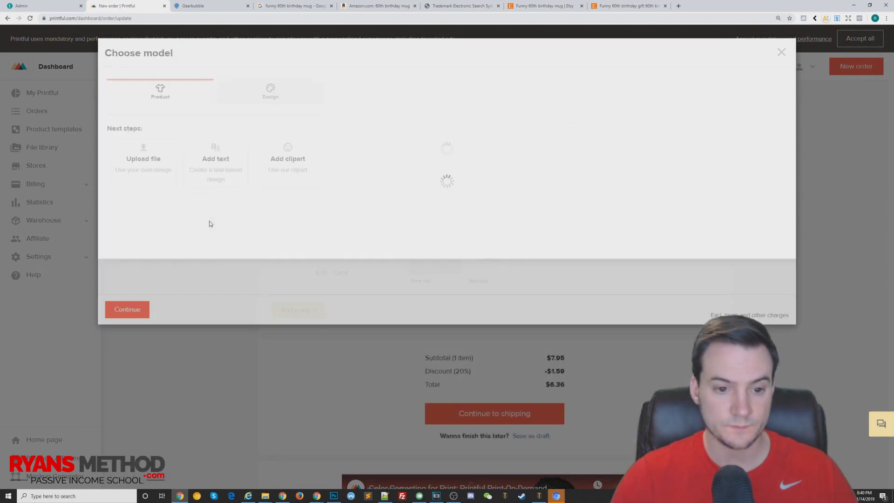
click(160, 144)
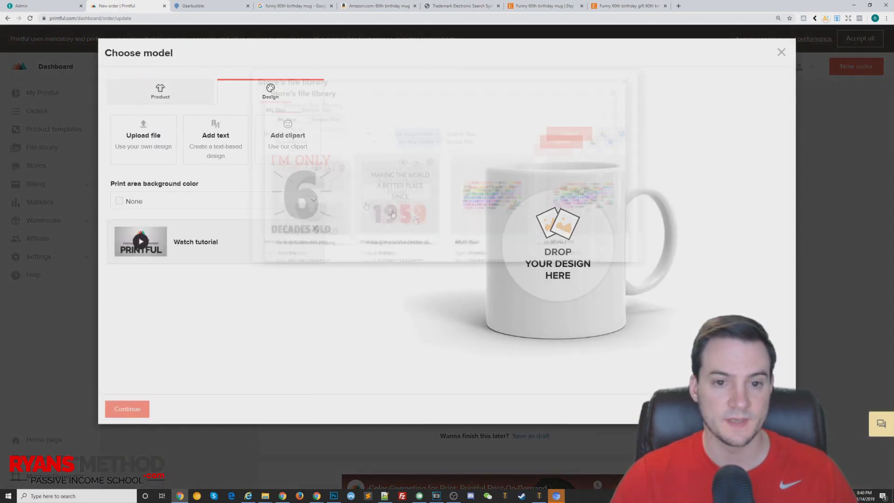
click(381, 189)
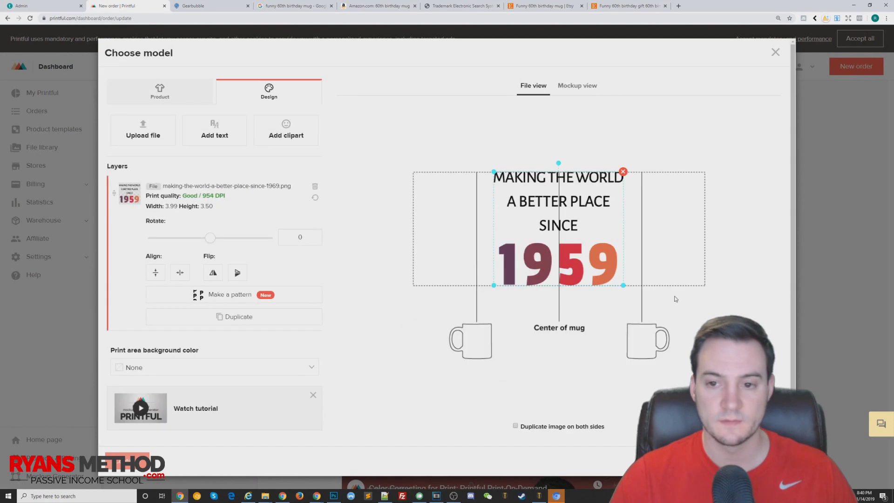
drag(579, 200, 502, 201)
drag(549, 283, 506, 263)
click(570, 426)
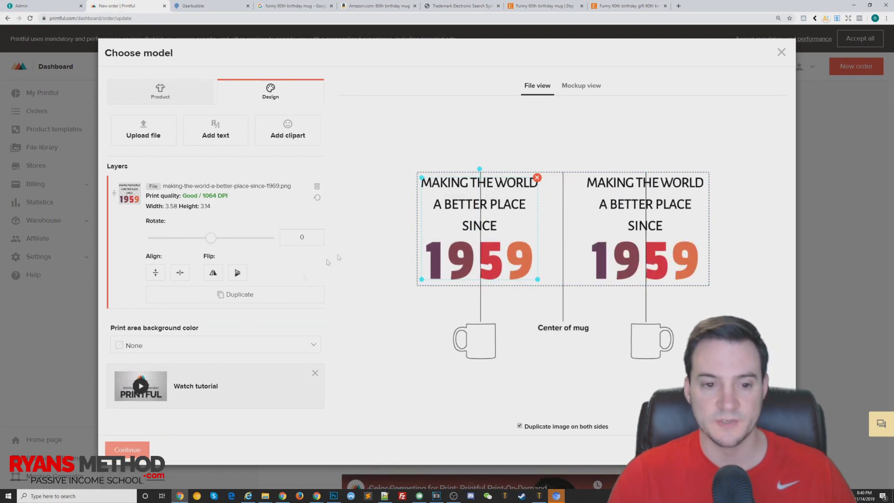
Step: Review the 1959 mug mockups, then choose the 11oz size and add the mug to the order
click(582, 85)
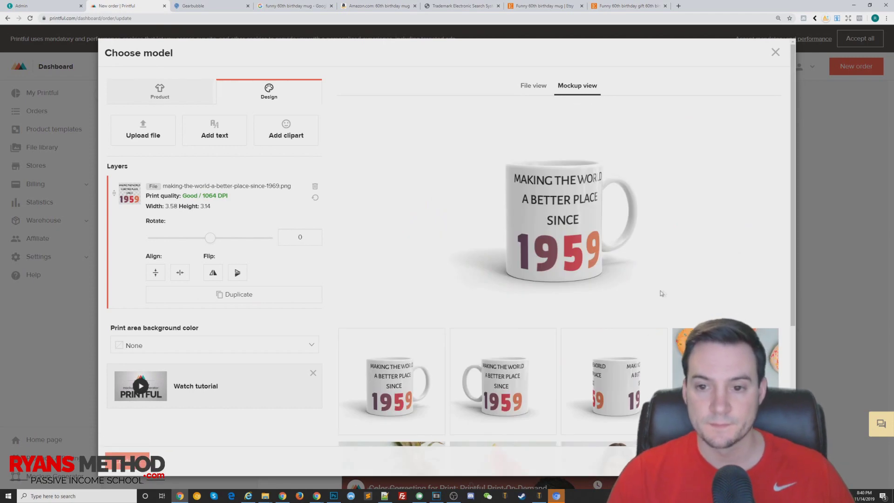
scroll(721, 283, down, 1)
scroll(424, 308, down, 2)
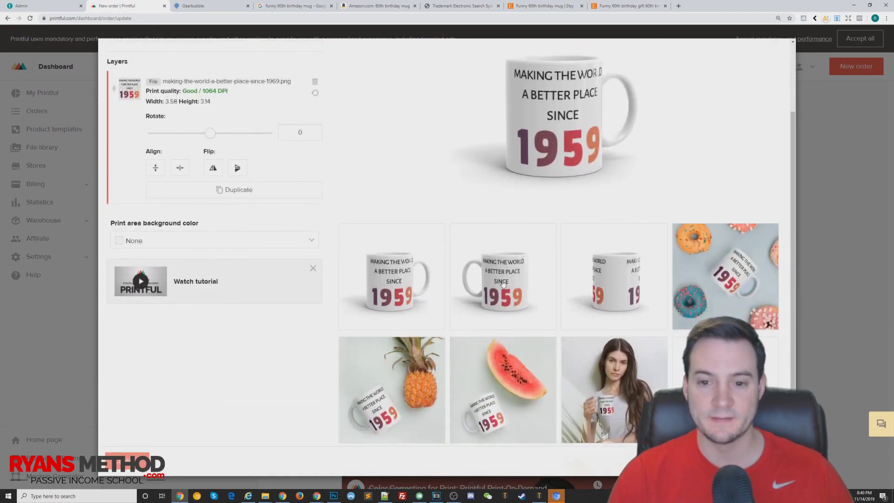
click(385, 388)
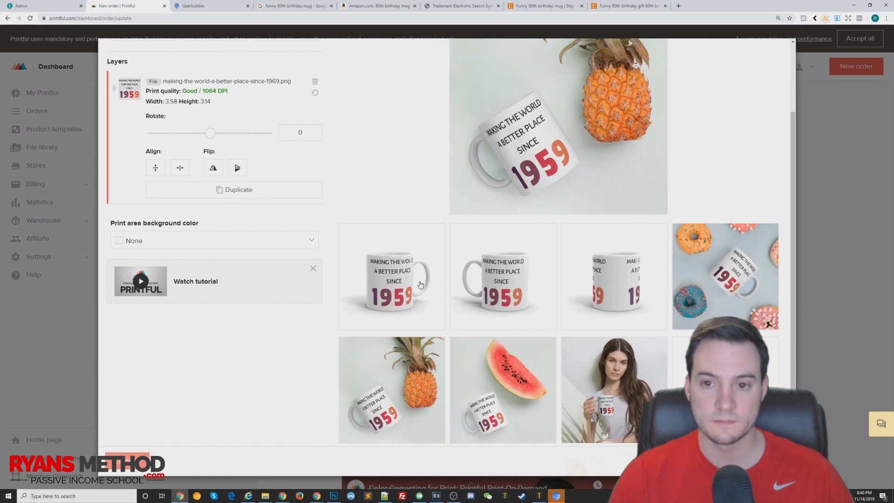
scroll(421, 284, up, 3)
click(402, 409)
scroll(181, 391, down, 2)
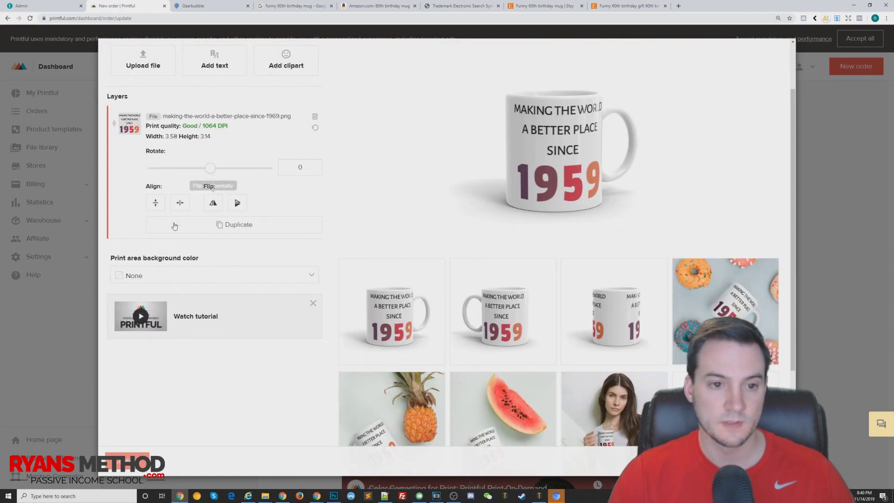
scroll(174, 226, up, 2)
click(108, 278)
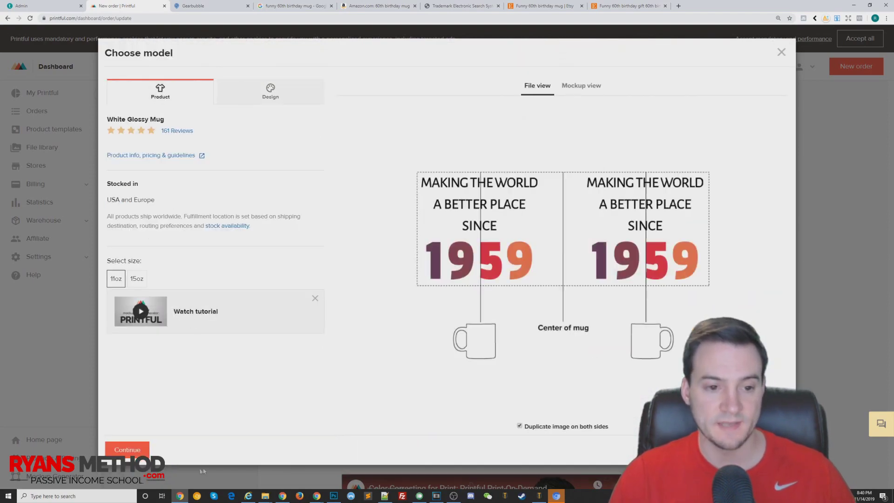
click(133, 450)
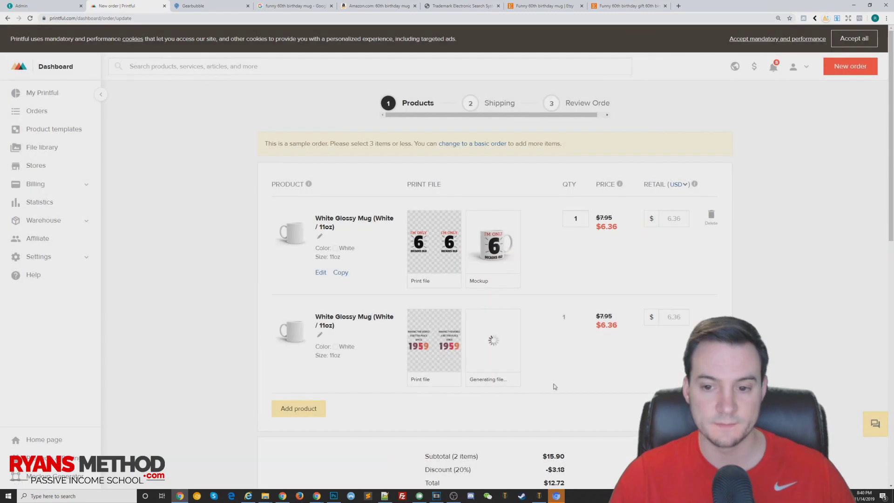
Step: Continue to shipping and review the prefilled recipient address and $0 Free Shipping option
scroll(547, 378, down, 2)
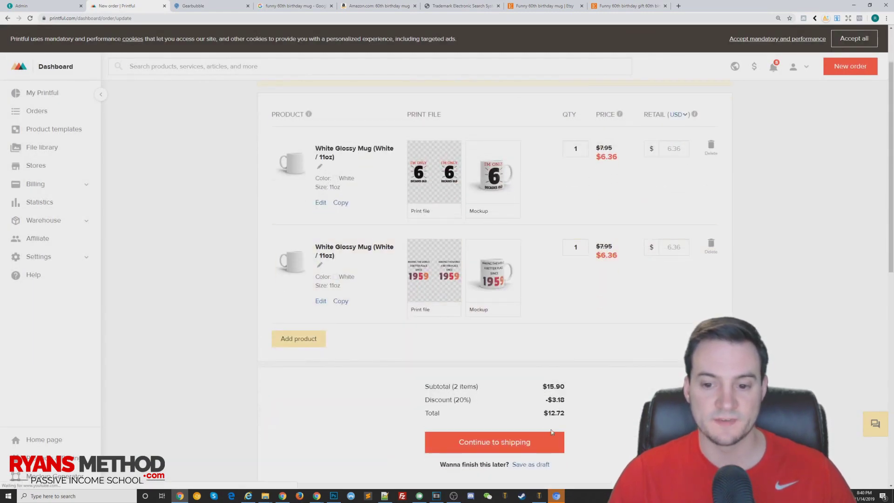
click(500, 446)
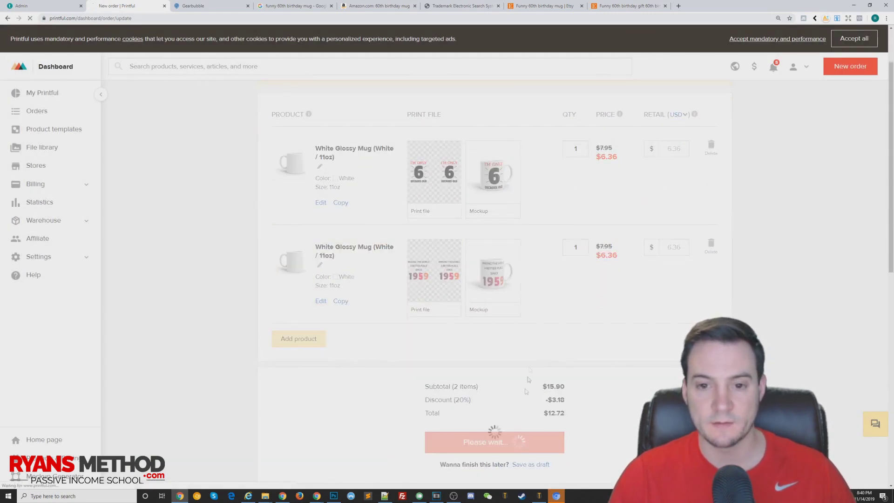
scroll(431, 264, down, 2)
scroll(438, 248, down, 2)
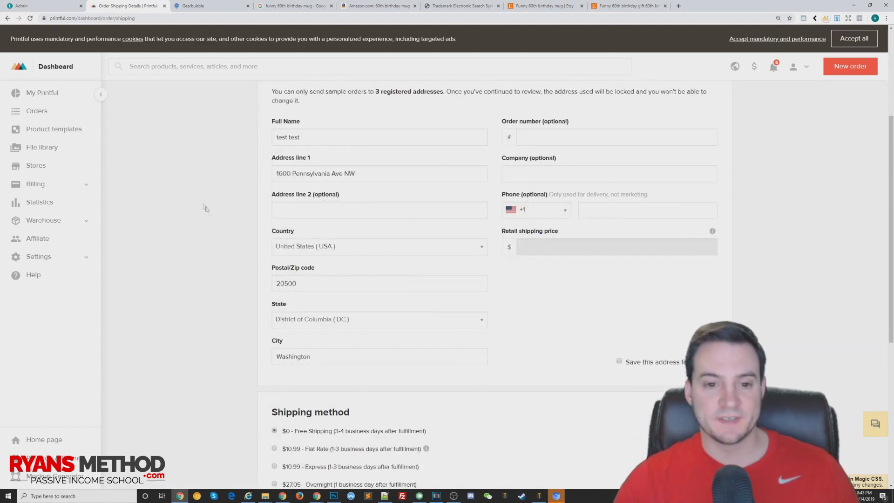
triple_click(370, 177)
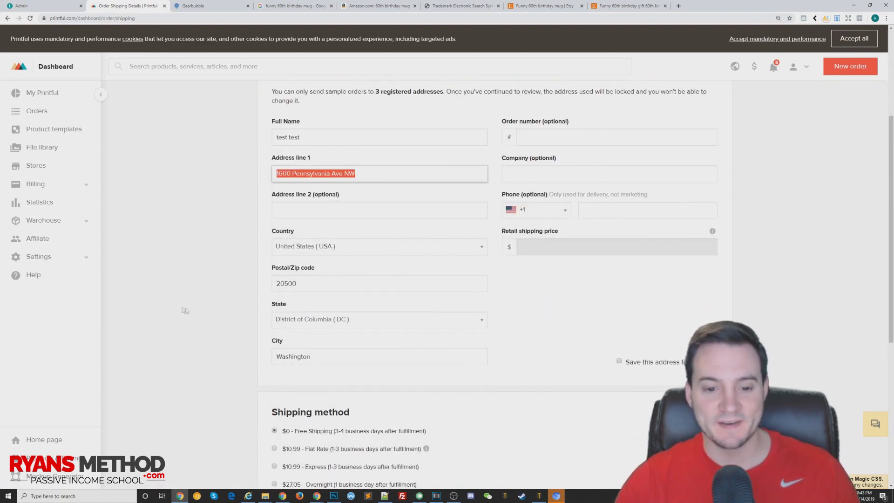
scroll(232, 319, down, 3)
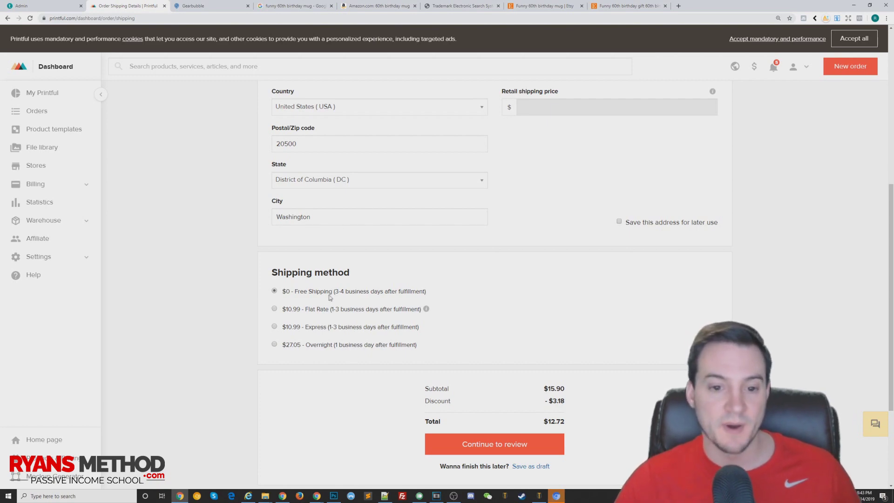
scroll(329, 297, up, 4)
scroll(262, 301, down, 1)
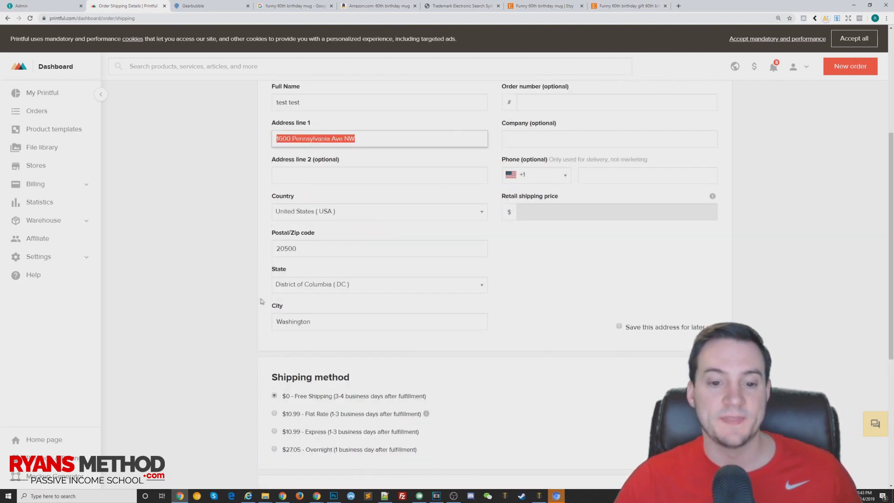
scroll(262, 302, down, 1)
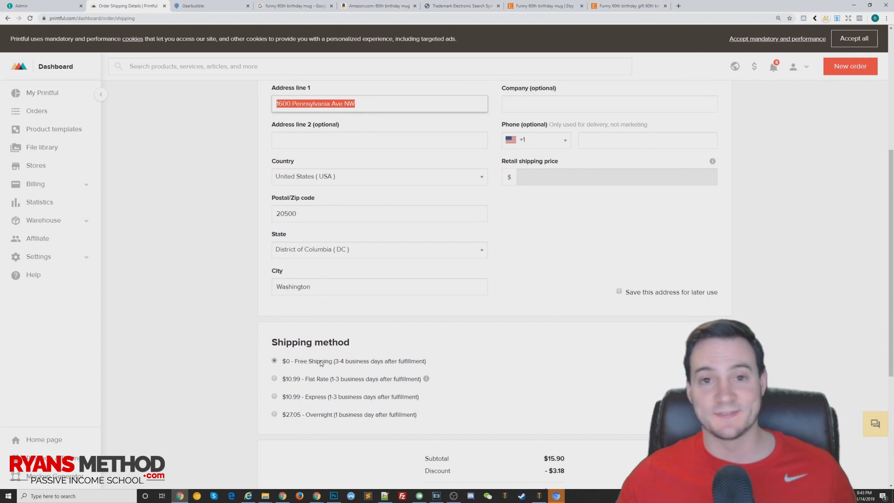
scroll(362, 328, down, 3)
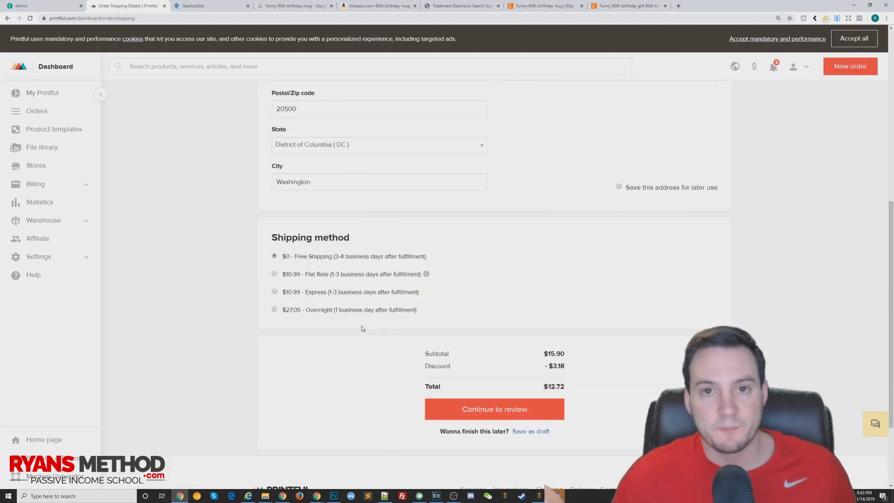
click(203, 7)
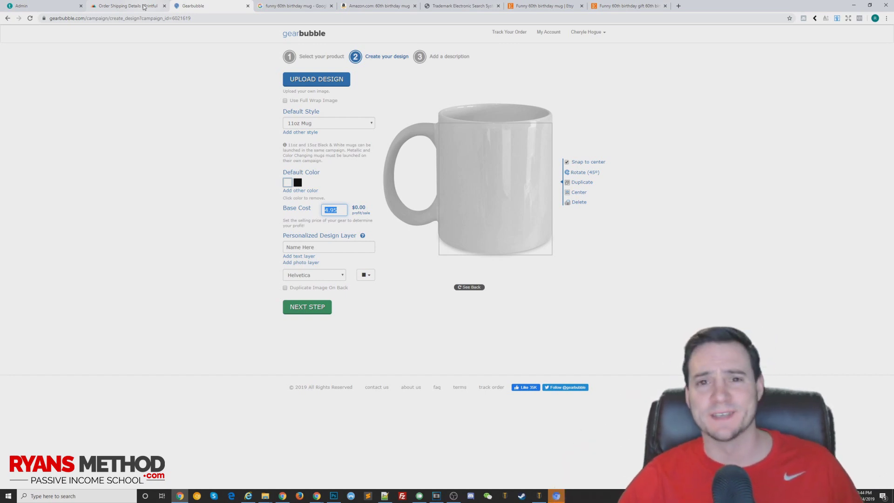
Step: Switch between Printful's shipping form and Gearbubble's mug design page, ending on Printful
click(121, 7)
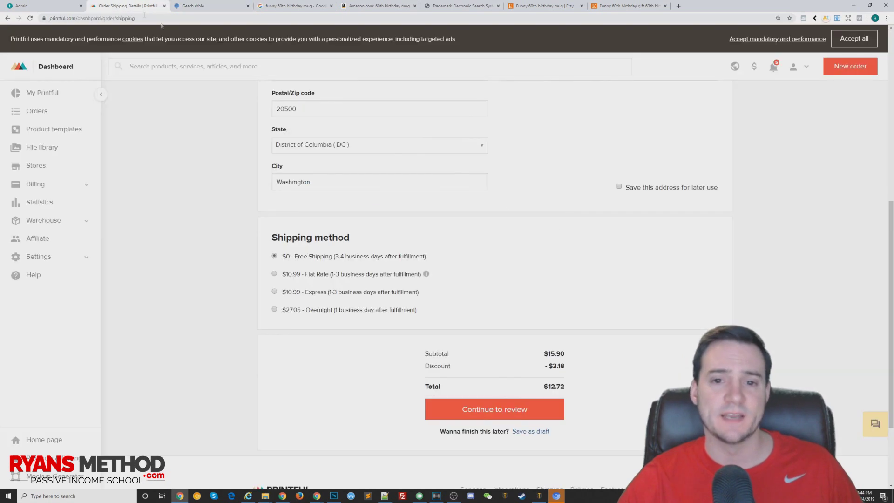
click(202, 11)
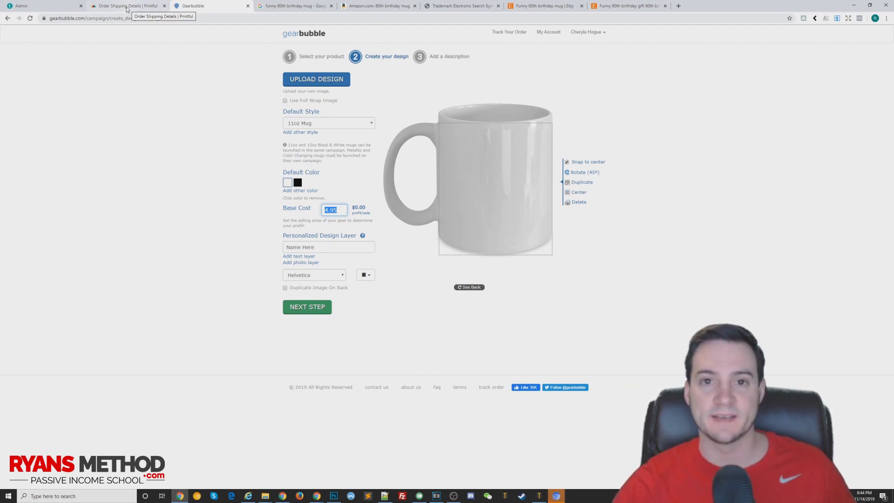
click(126, 7)
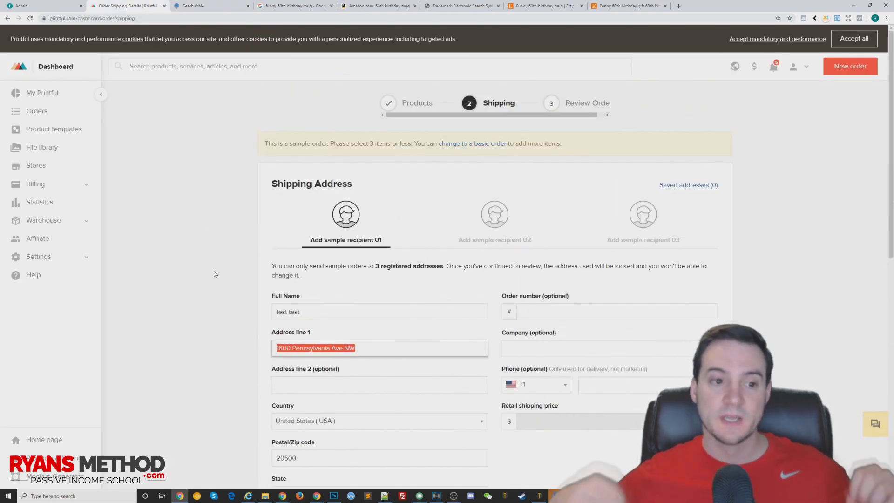
Step: Look at the sample recipient 02 and 03 forms, then go back to the two-mug product list
scroll(234, 244, down, 2)
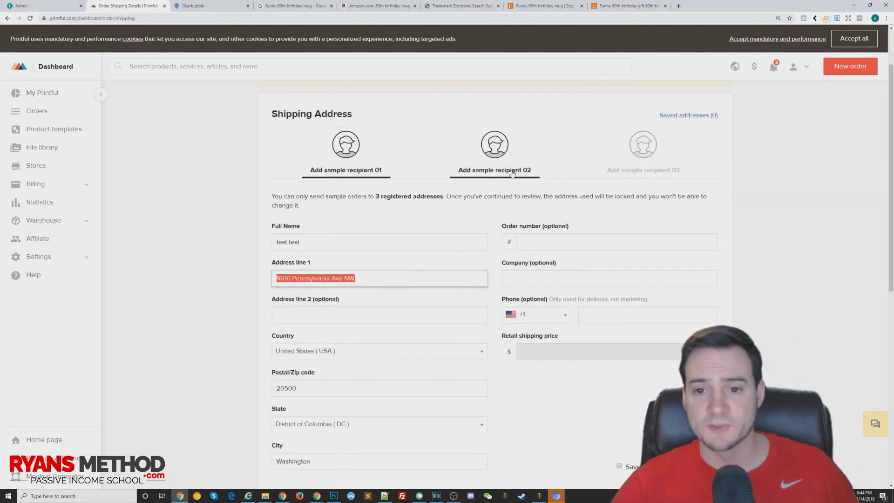
click(512, 146)
click(612, 149)
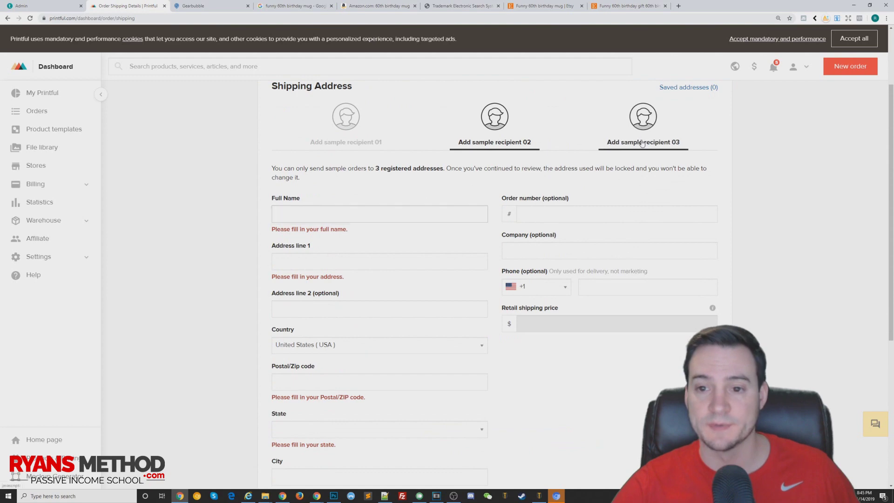
scroll(339, 148, down, 3)
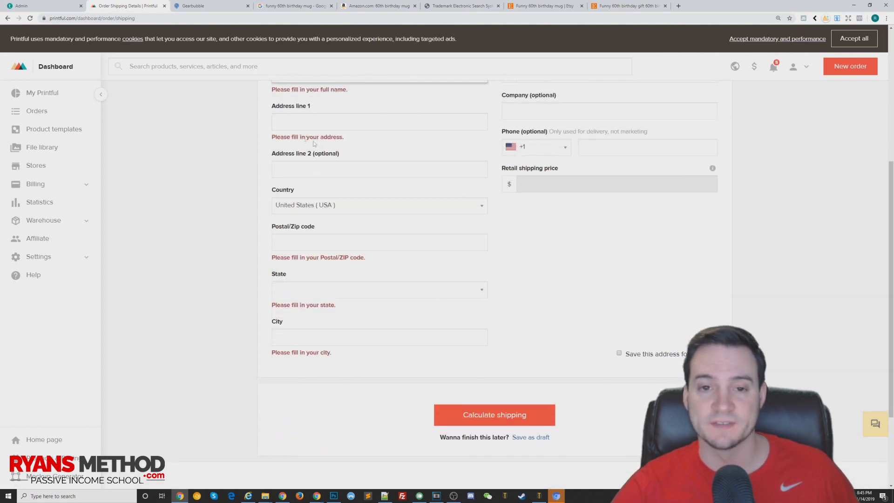
scroll(254, 242, up, 3)
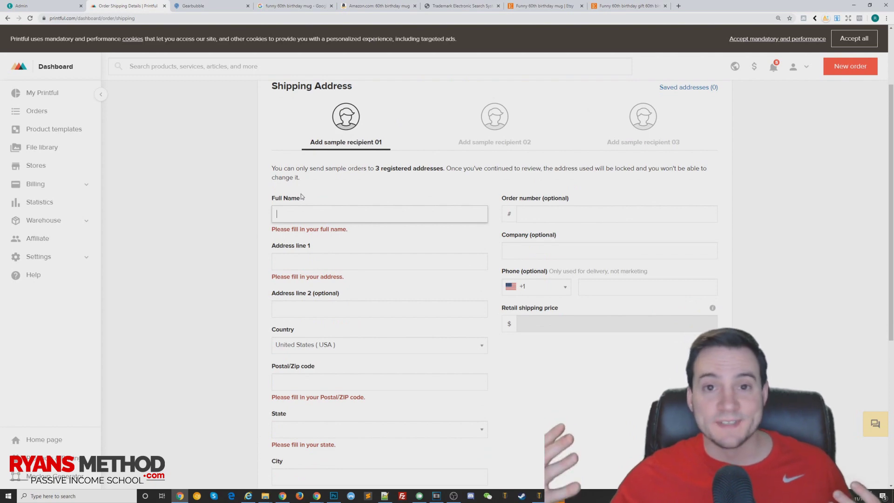
key(alt+Left)
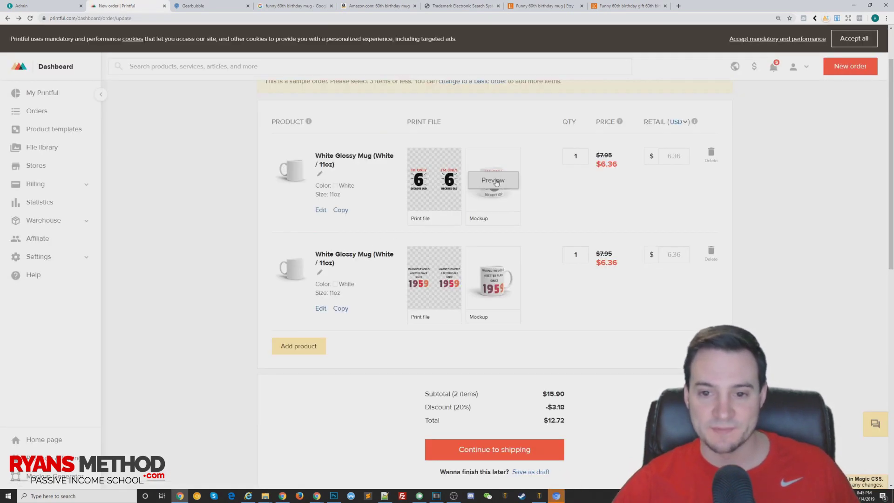
Step: Open the enlarged preview of the first mug's mockup, then close it
click(498, 179)
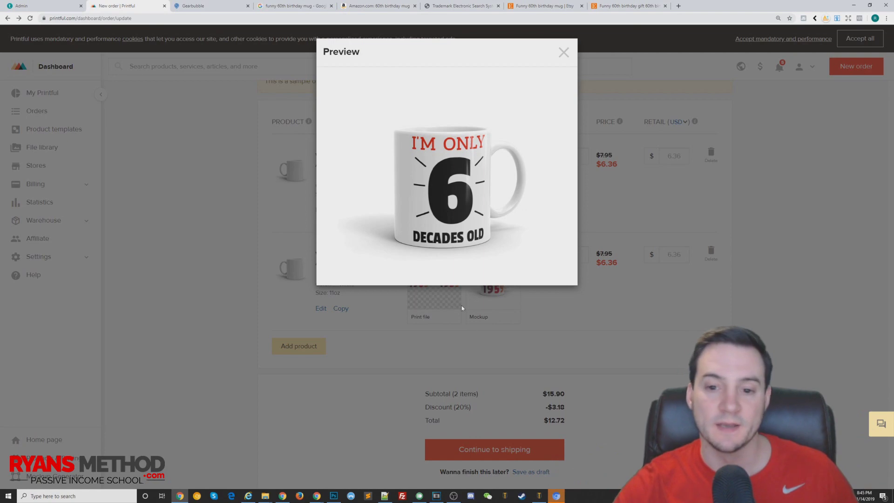
click(563, 52)
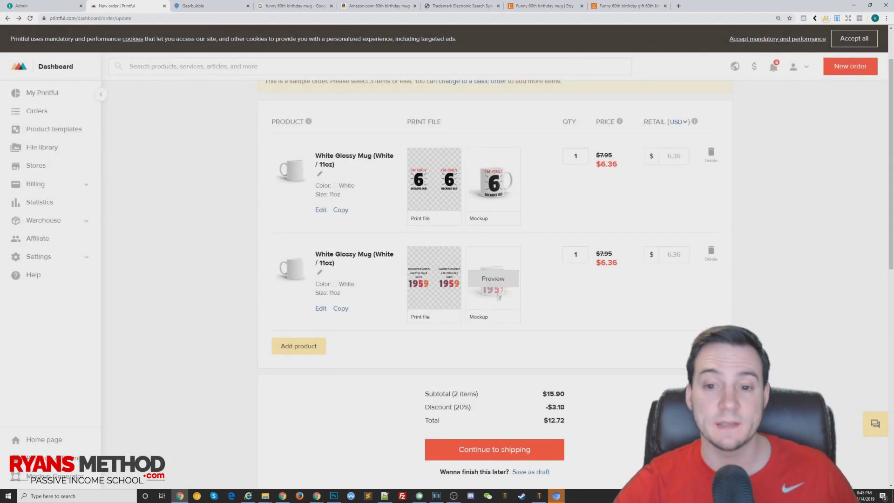